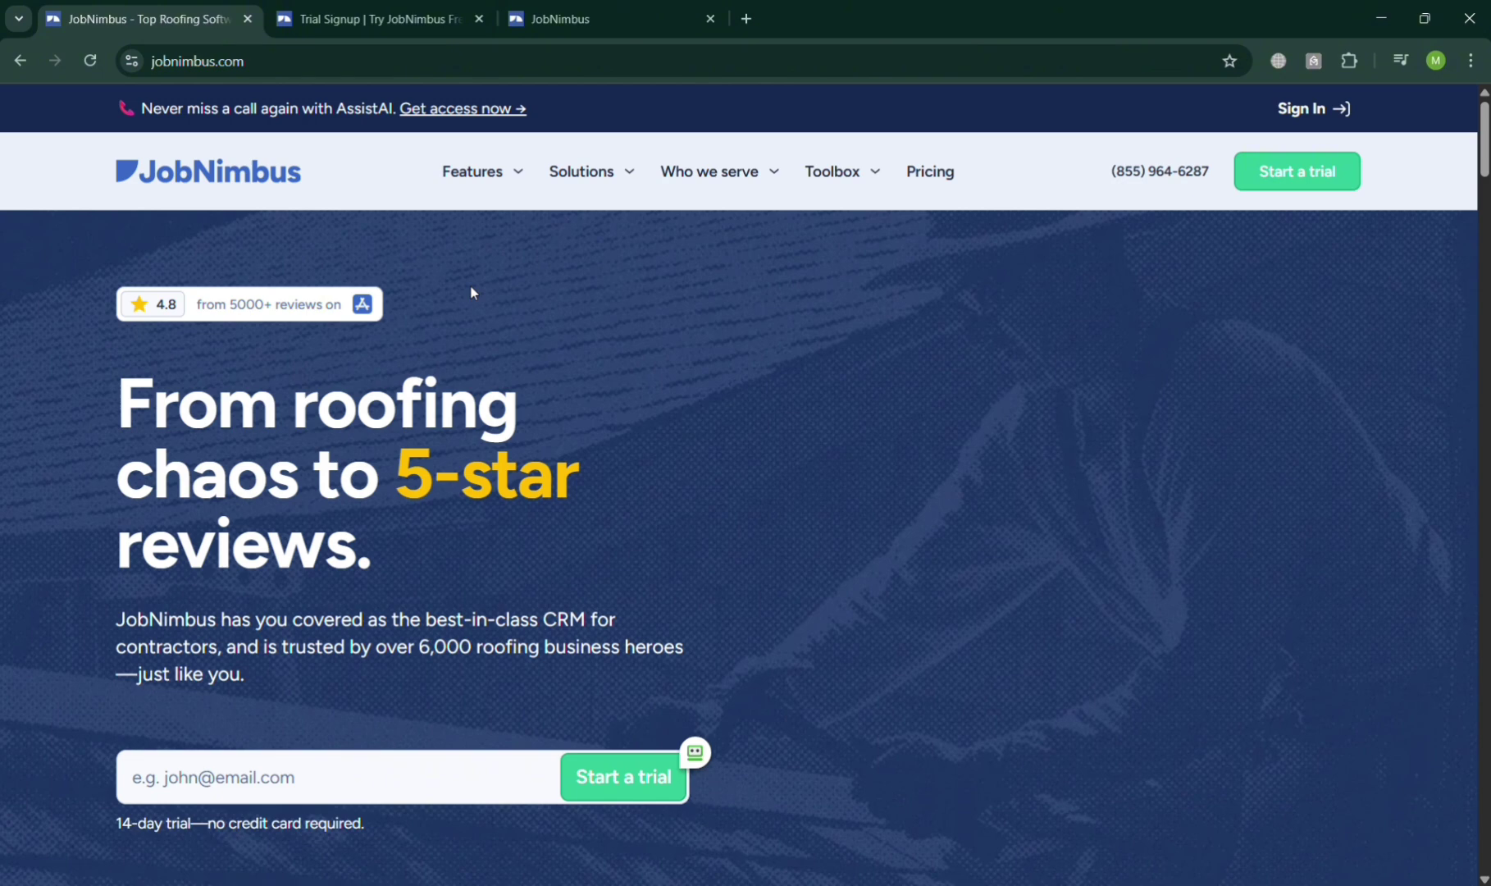
Scroll through the JobNimbus marketing site to review its content.
{"action": "scroll", "coordinate": [994, 484], "scroll_direction": "down", "scroll_amount": 8}
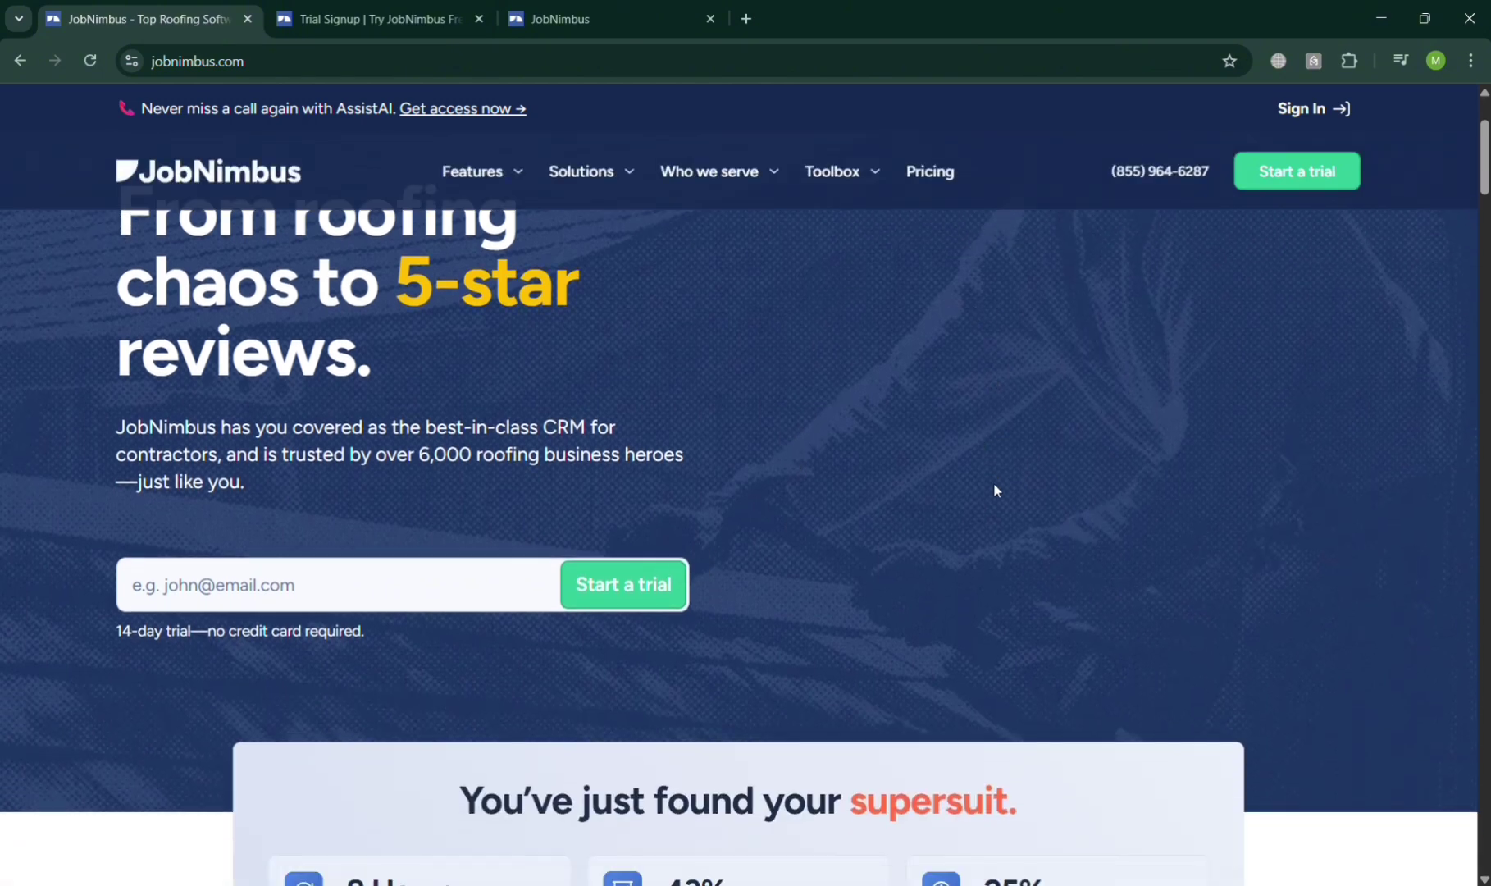
{"action": "scroll", "coordinate": [1001, 490], "scroll_direction": "down", "scroll_amount": 5}
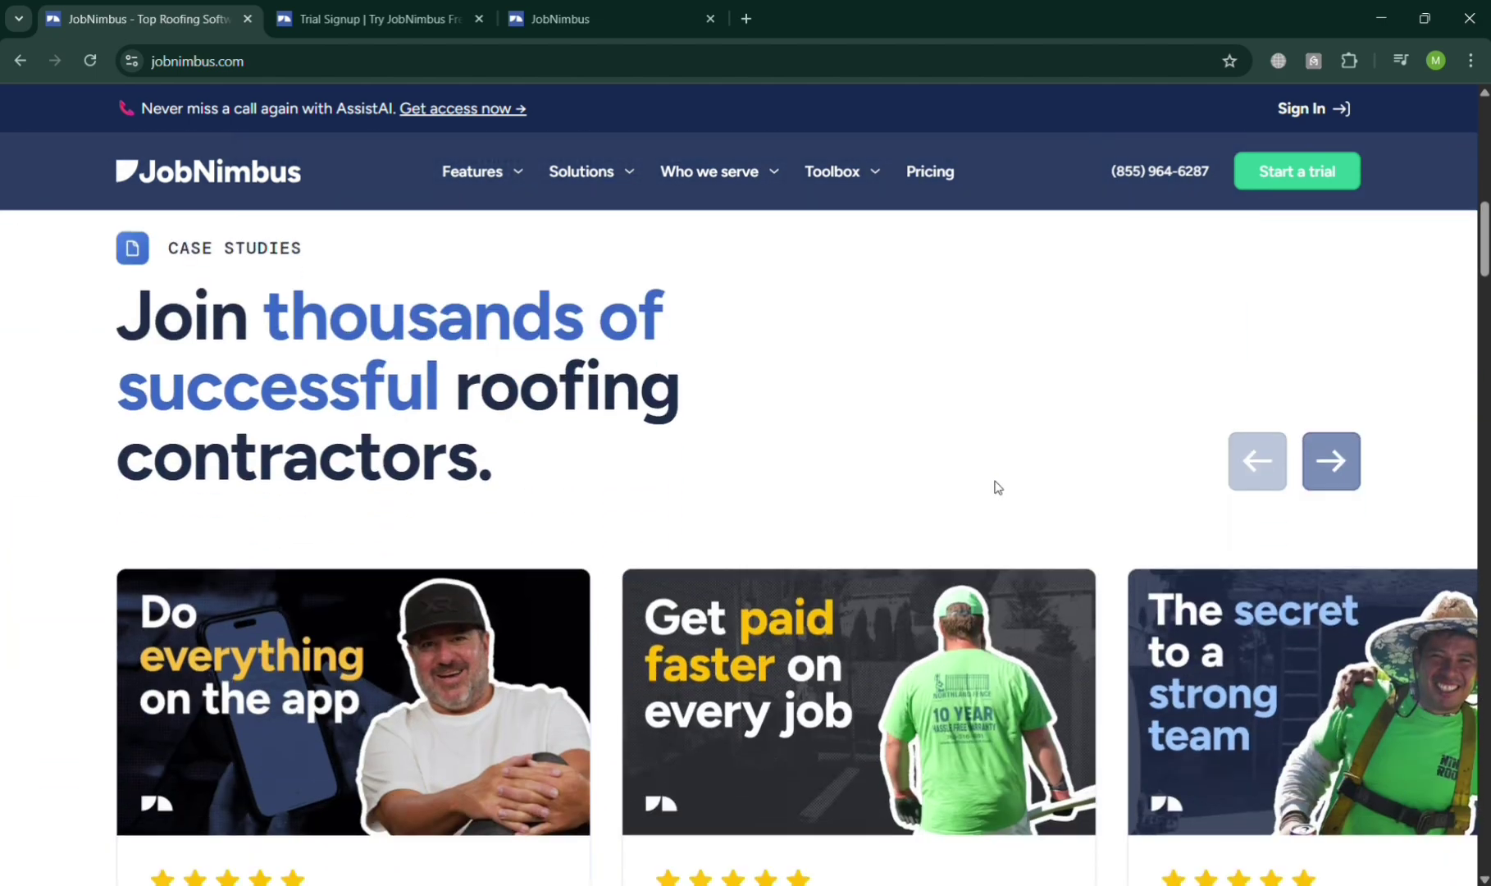
{"action": "scroll", "coordinate": [997, 487], "scroll_direction": "up", "scroll_amount": 10}
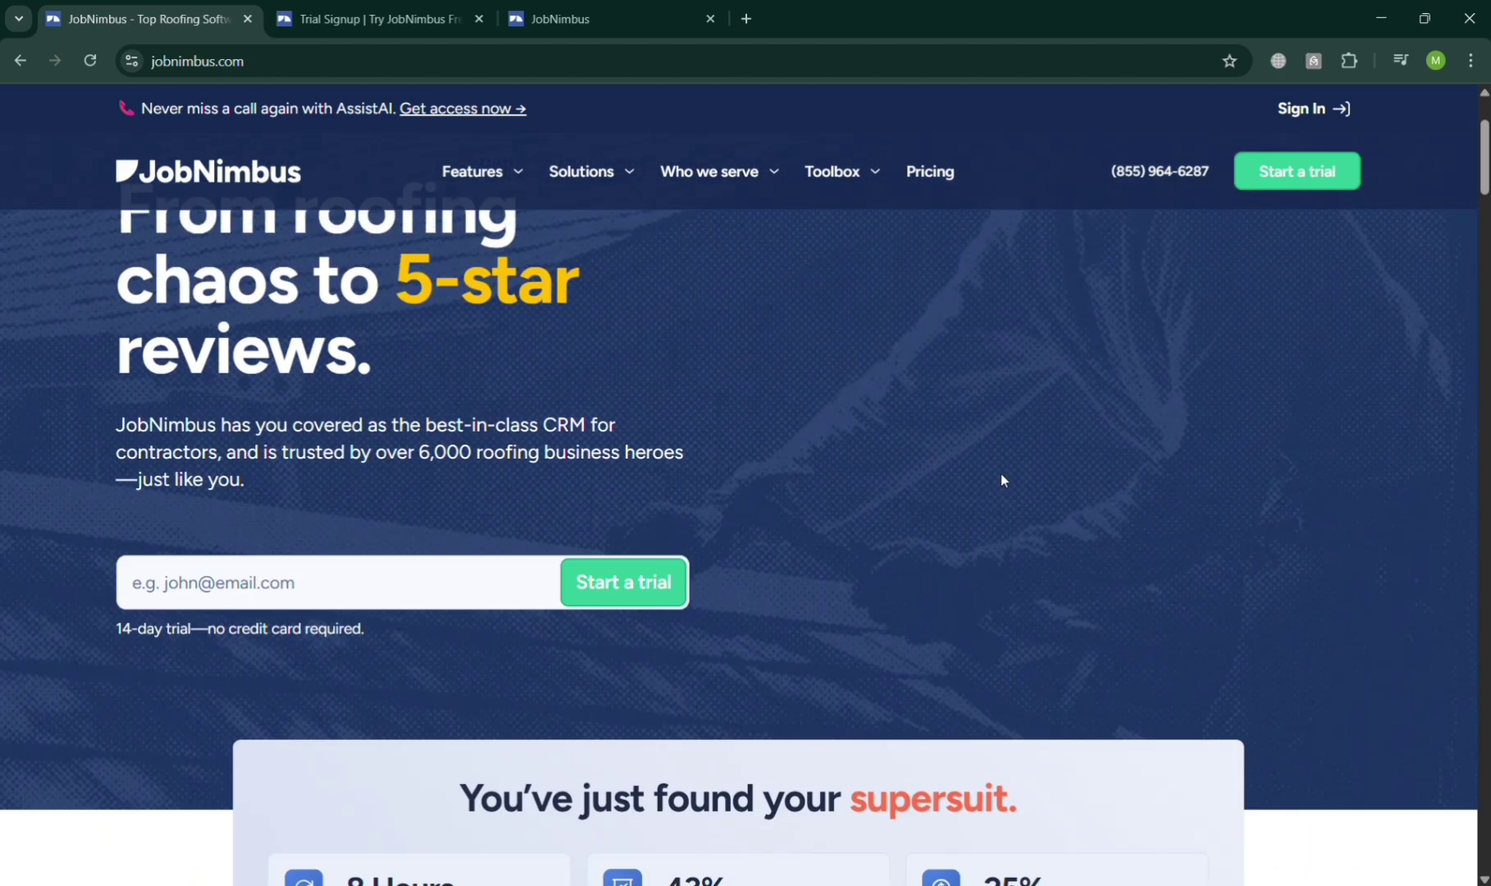
{"action": "scroll", "coordinate": [1002, 480], "scroll_direction": "down", "scroll_amount": 10}
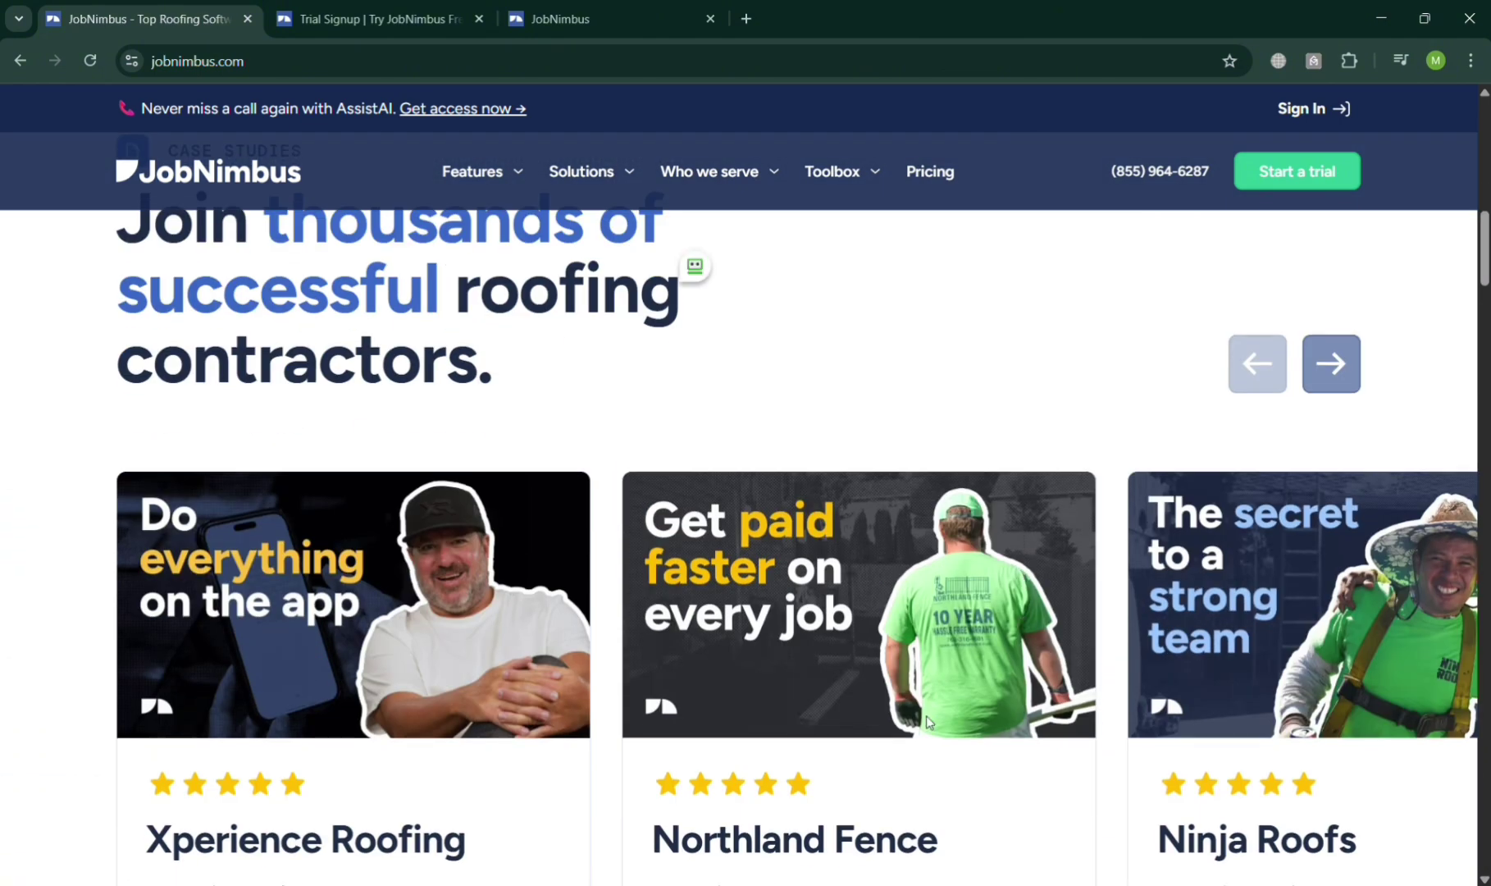
{"action": "scroll", "coordinate": [926, 716], "scroll_direction": "down", "scroll_amount": 10}
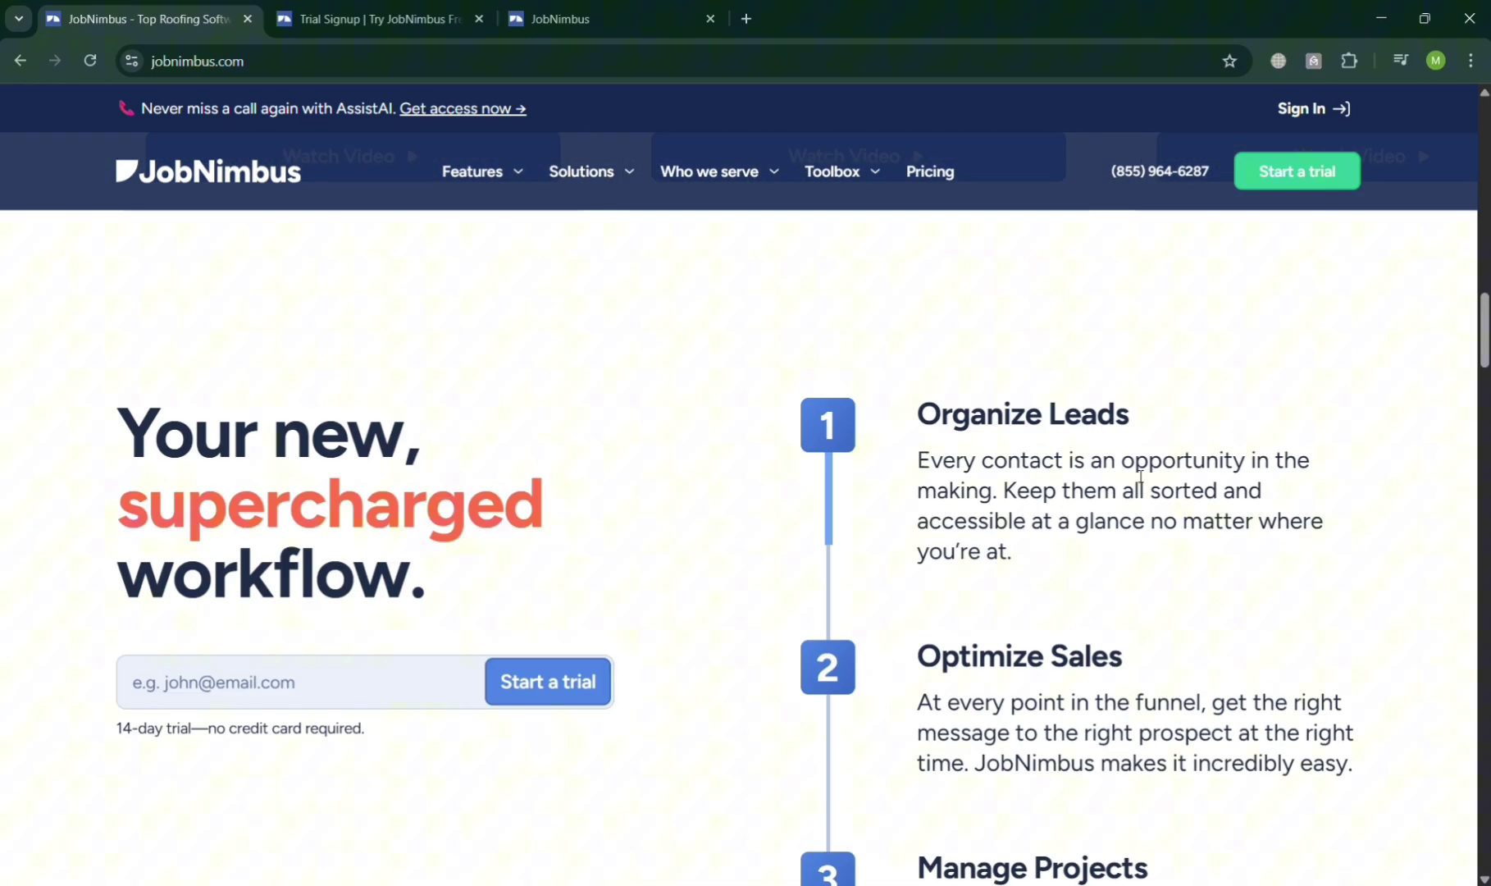
{"action": "scroll", "coordinate": [1067, 525], "scroll_direction": "down", "scroll_amount": 10}
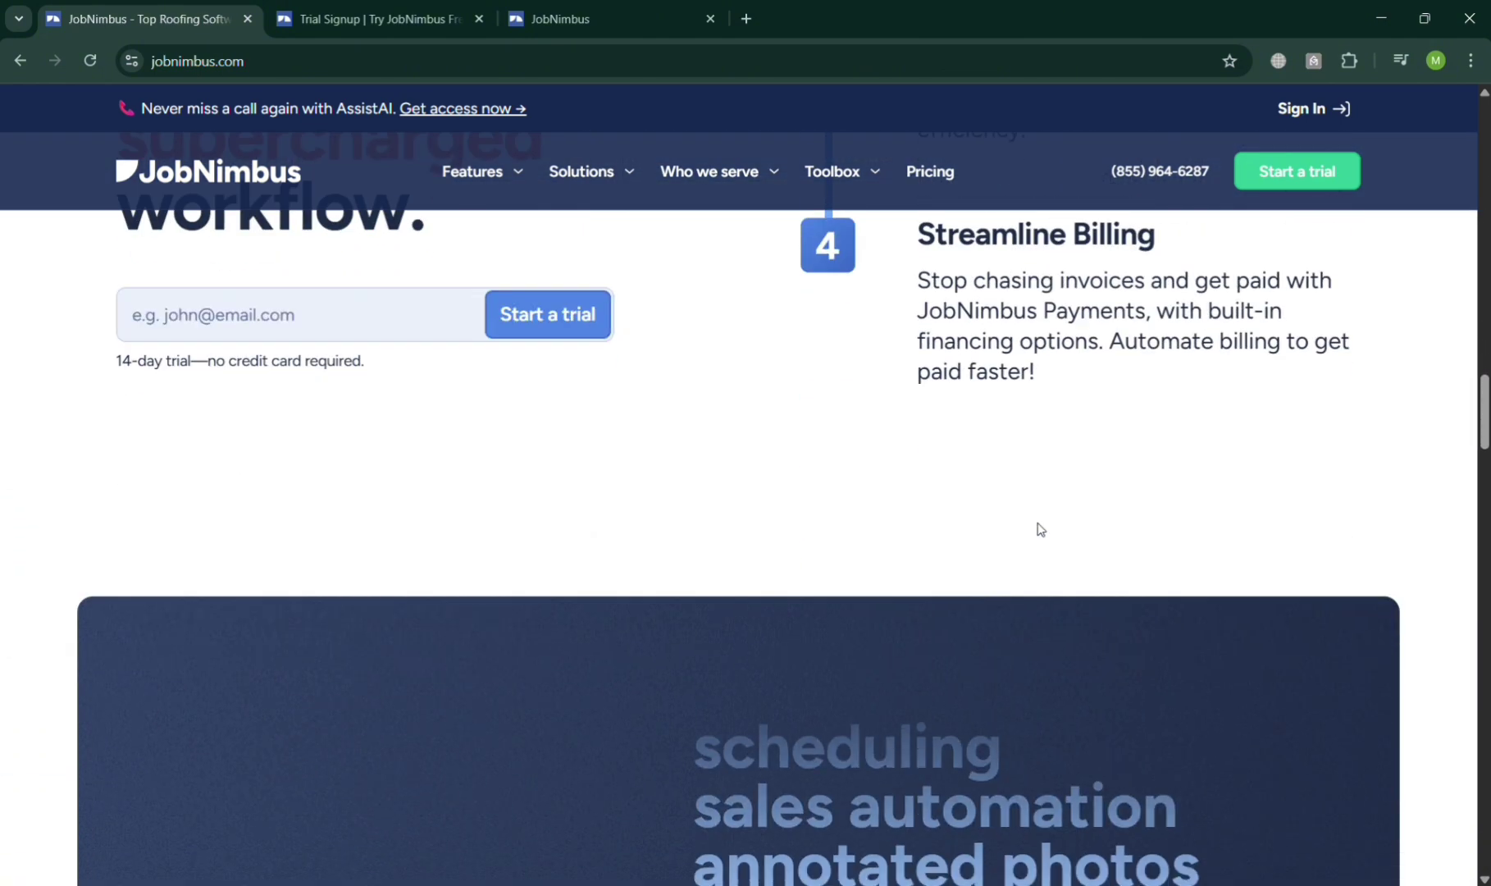
{"action": "scroll", "coordinate": [1038, 529], "scroll_direction": "down", "scroll_amount": 1}
{"action": "scroll", "coordinate": [1039, 529], "scroll_direction": "down", "scroll_amount": 6}
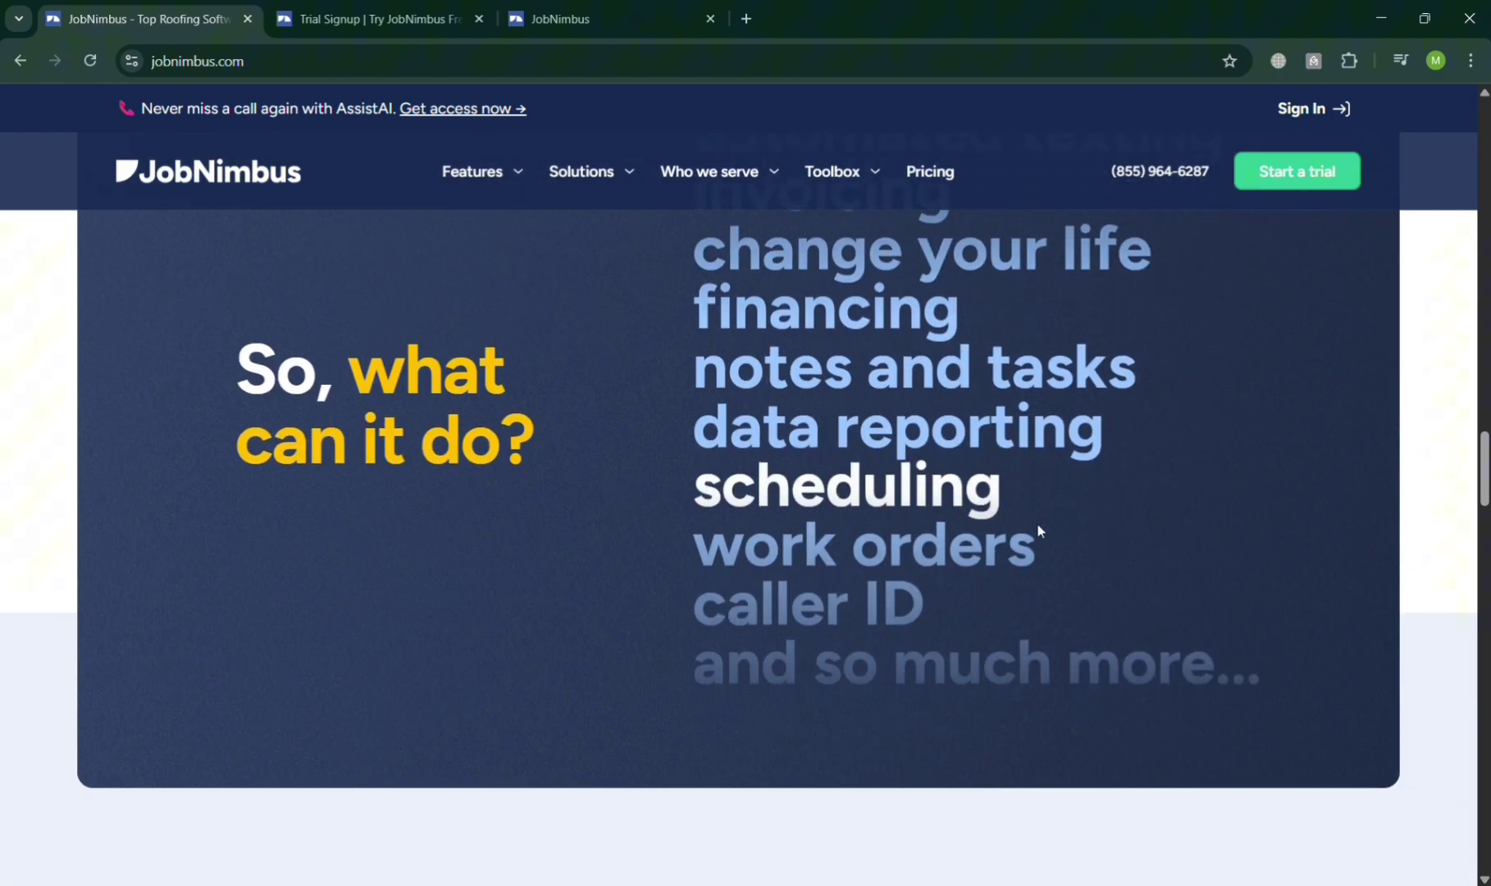
{"action": "scroll", "coordinate": [1039, 529], "scroll_direction": "down", "scroll_amount": 8}
{"action": "scroll", "coordinate": [1041, 529], "scroll_direction": "up", "scroll_amount": 2}
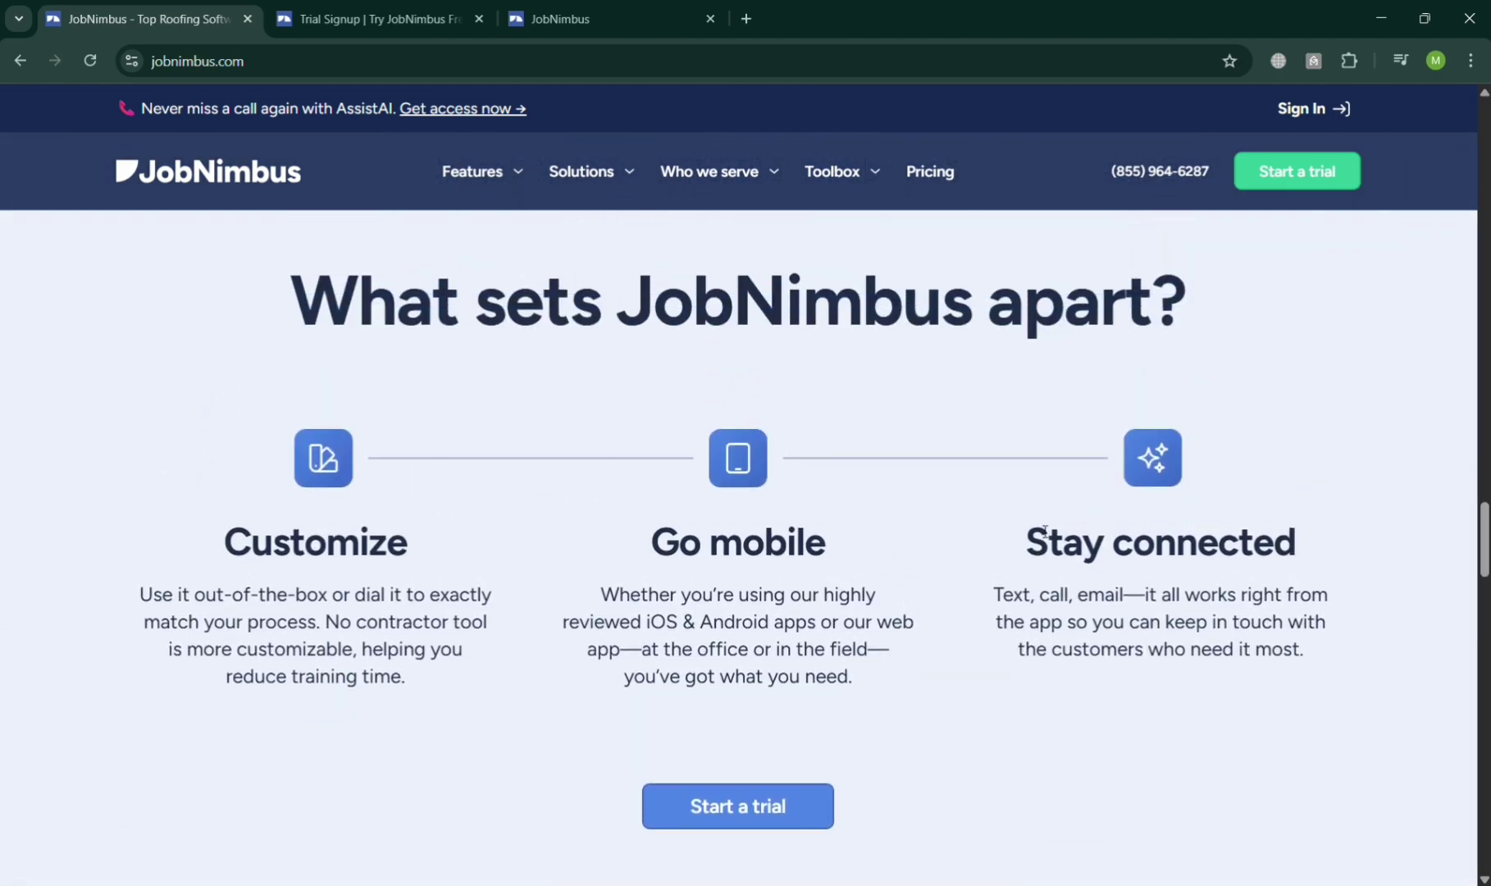
{"action": "scroll", "coordinate": [1042, 529], "scroll_direction": "down", "scroll_amount": 18}
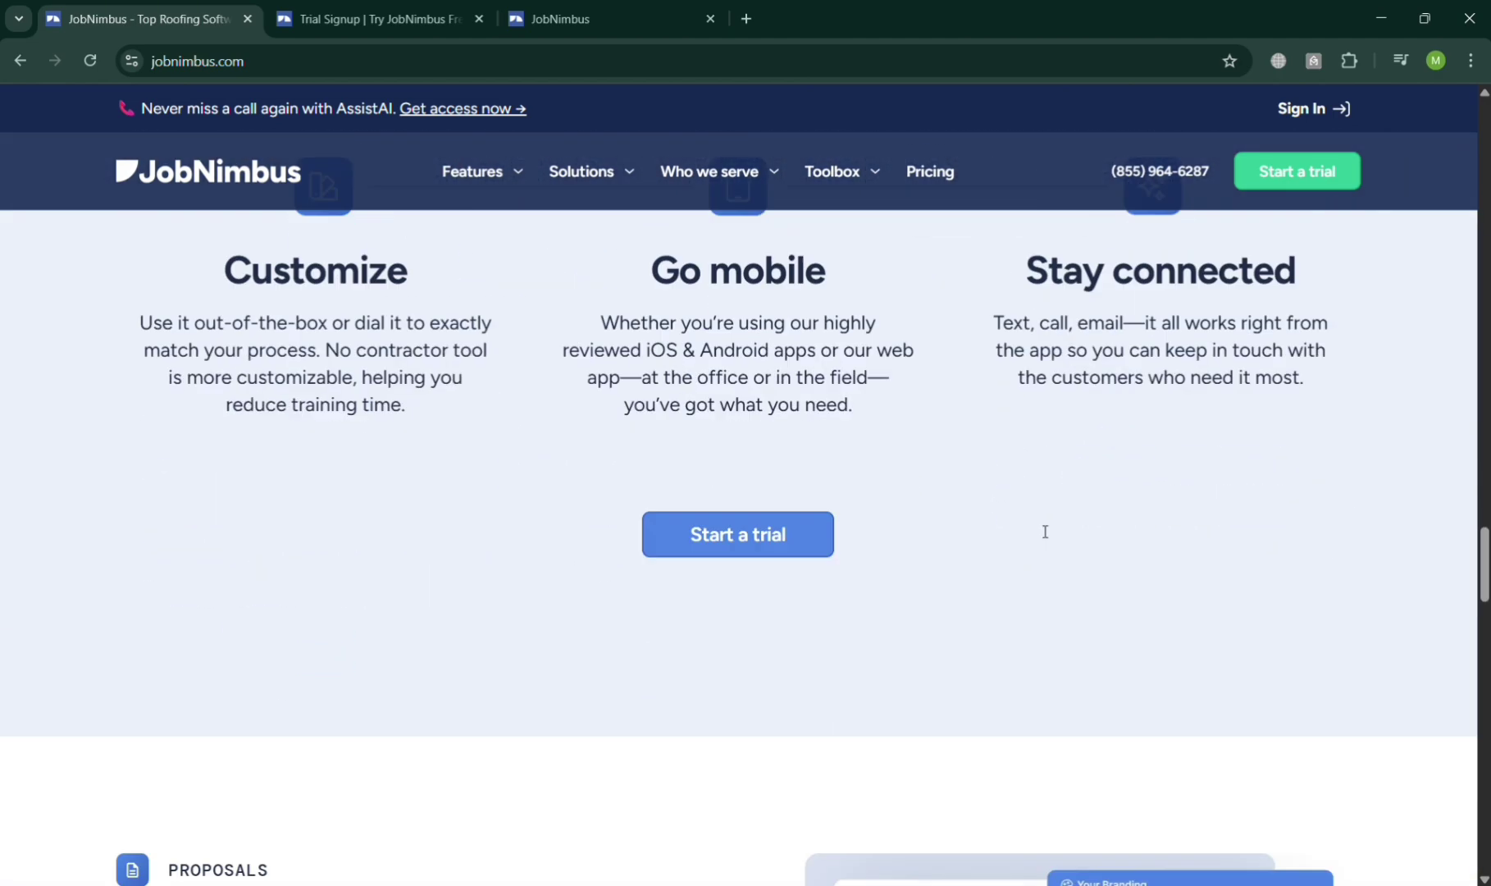
{"action": "scroll", "coordinate": [1041, 531], "scroll_direction": "down", "scroll_amount": 20}
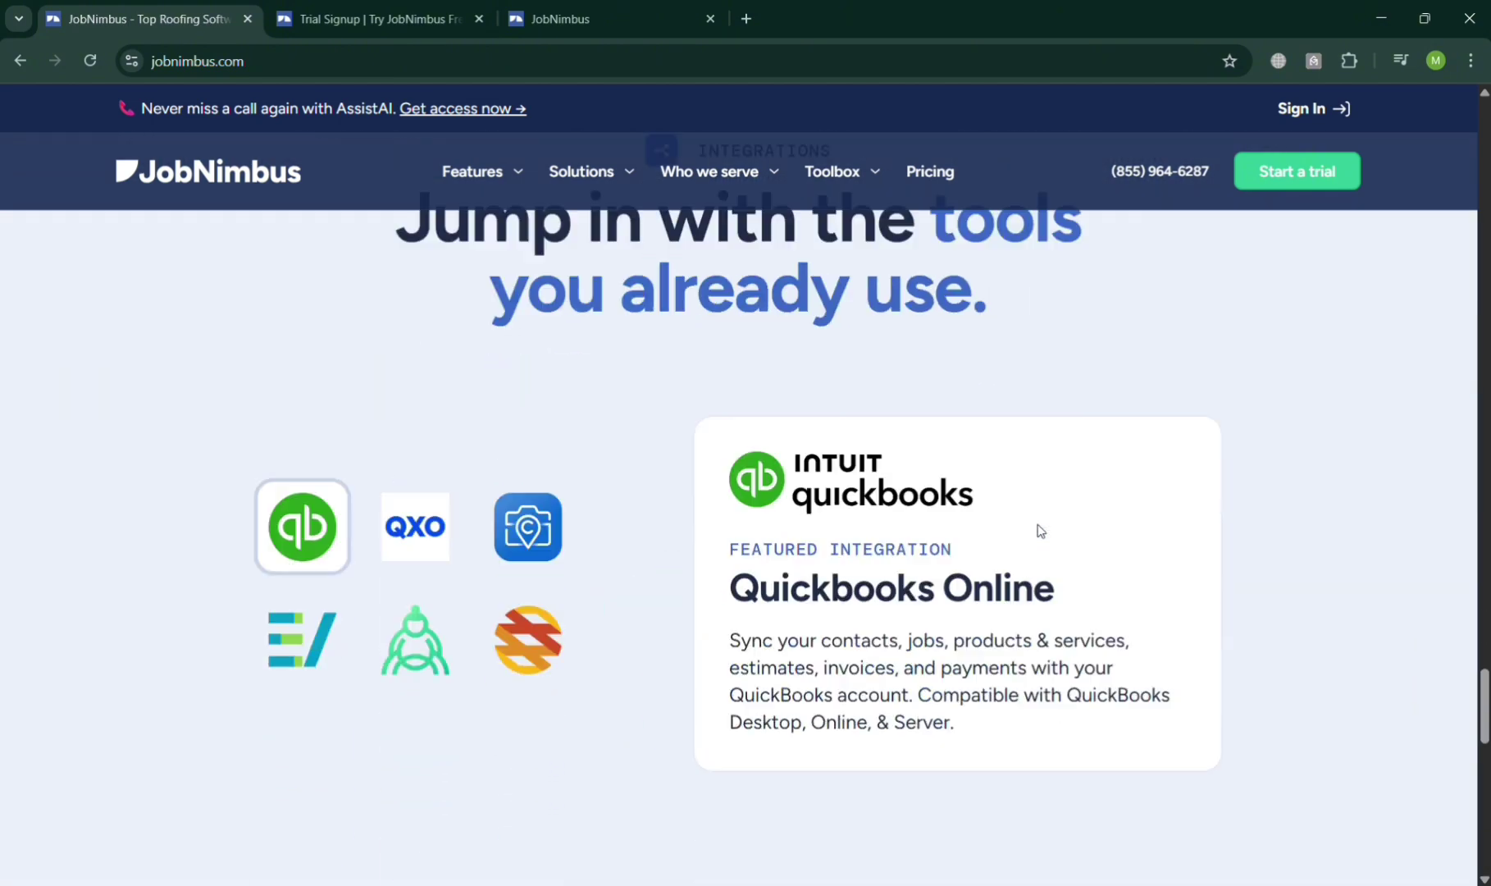
{"action": "scroll", "coordinate": [1038, 530], "scroll_direction": "up", "scroll_amount": 7}
{"action": "scroll", "coordinate": [1038, 530], "scroll_direction": "up", "scroll_amount": 20}
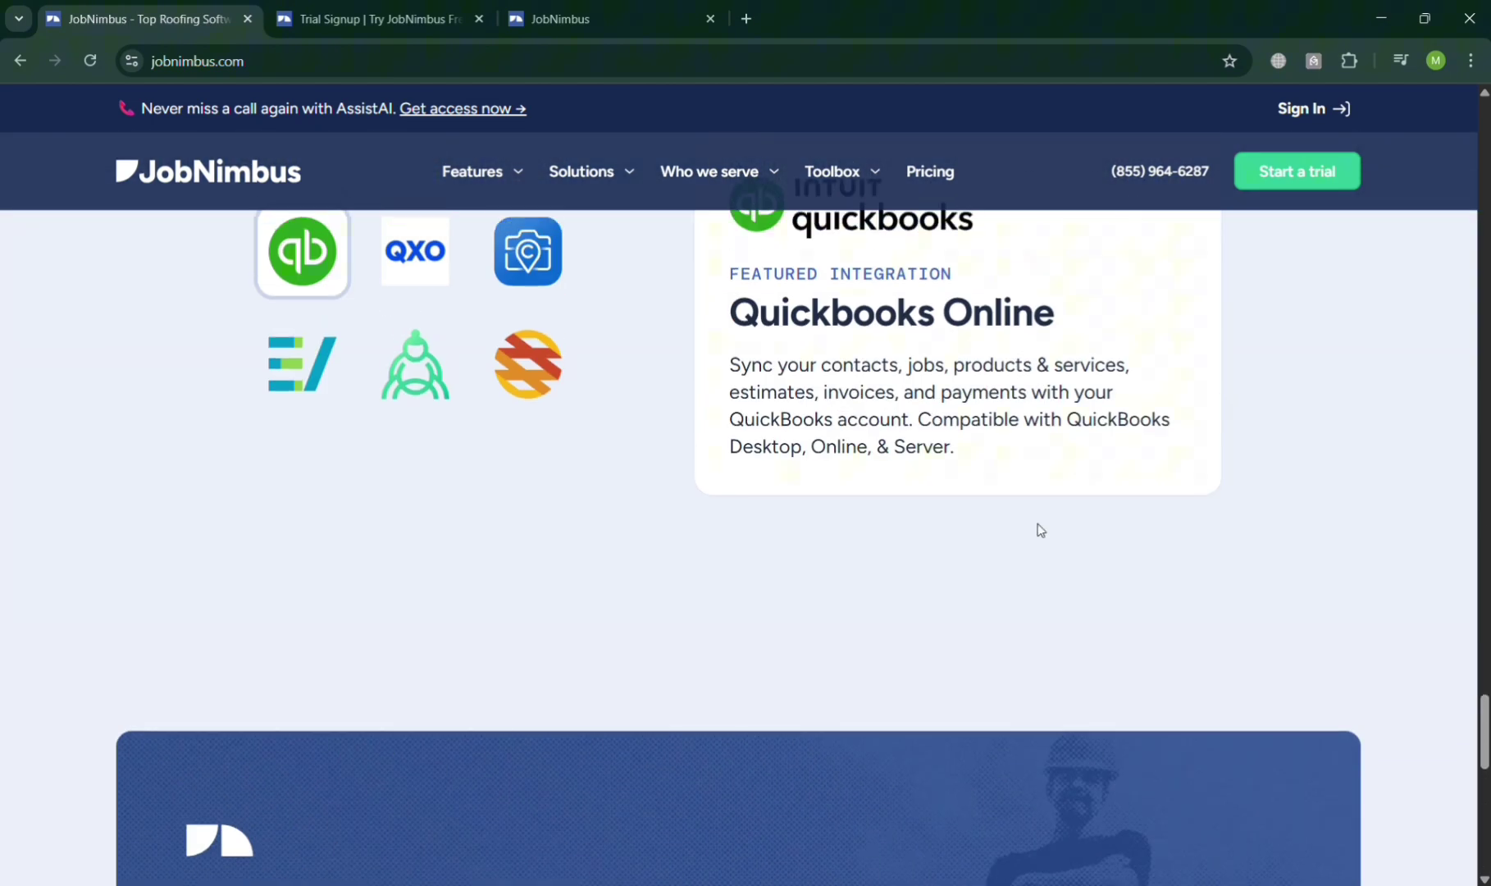
{"action": "scroll", "coordinate": [1038, 530], "scroll_direction": "up", "scroll_amount": 20}
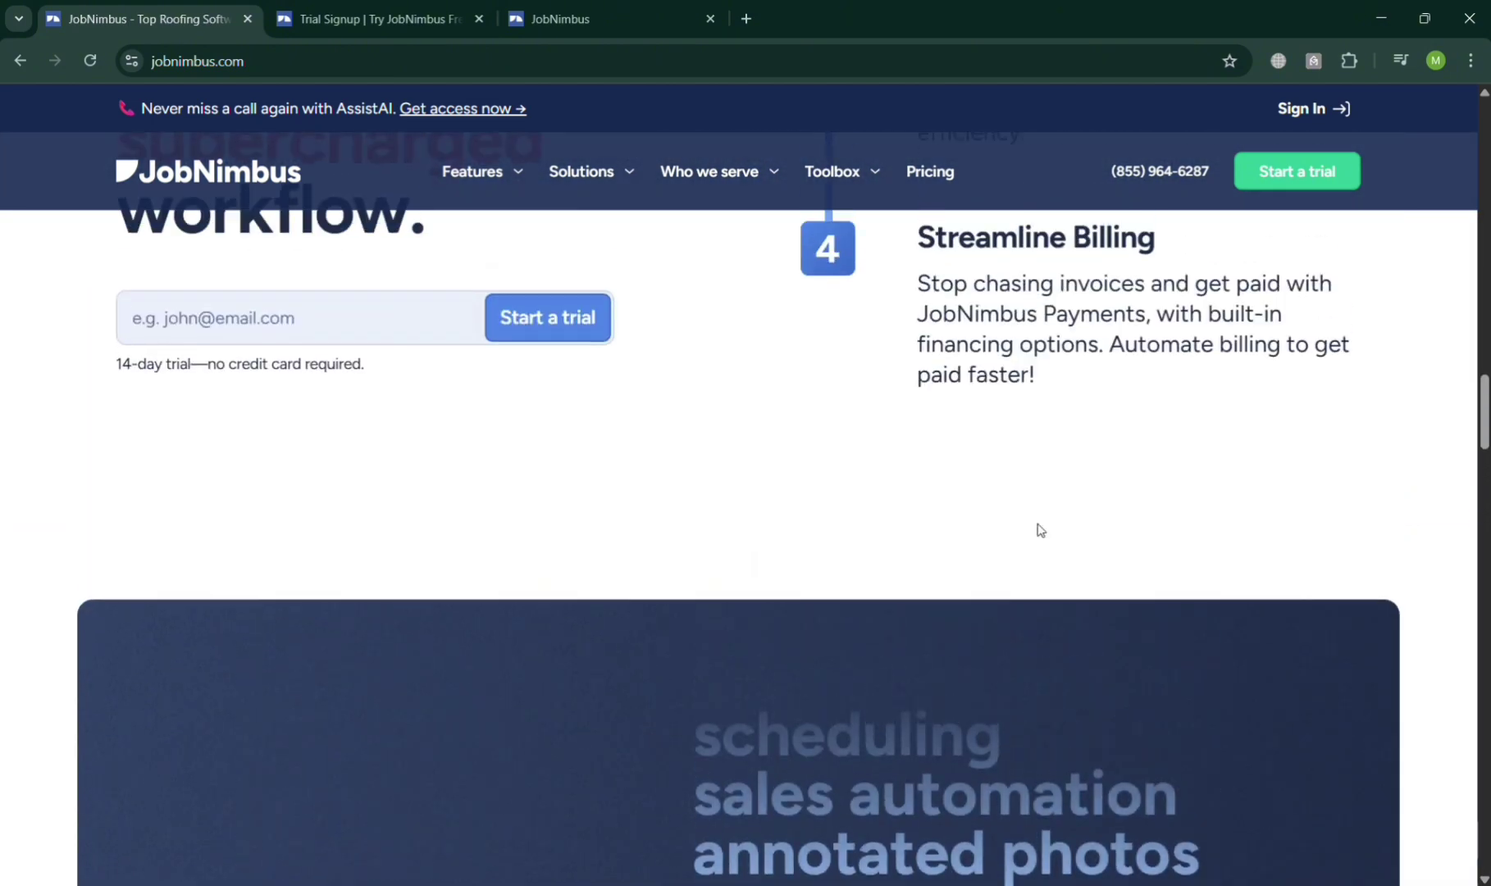
{"action": "scroll", "coordinate": [1038, 530], "scroll_direction": "up", "scroll_amount": 5}
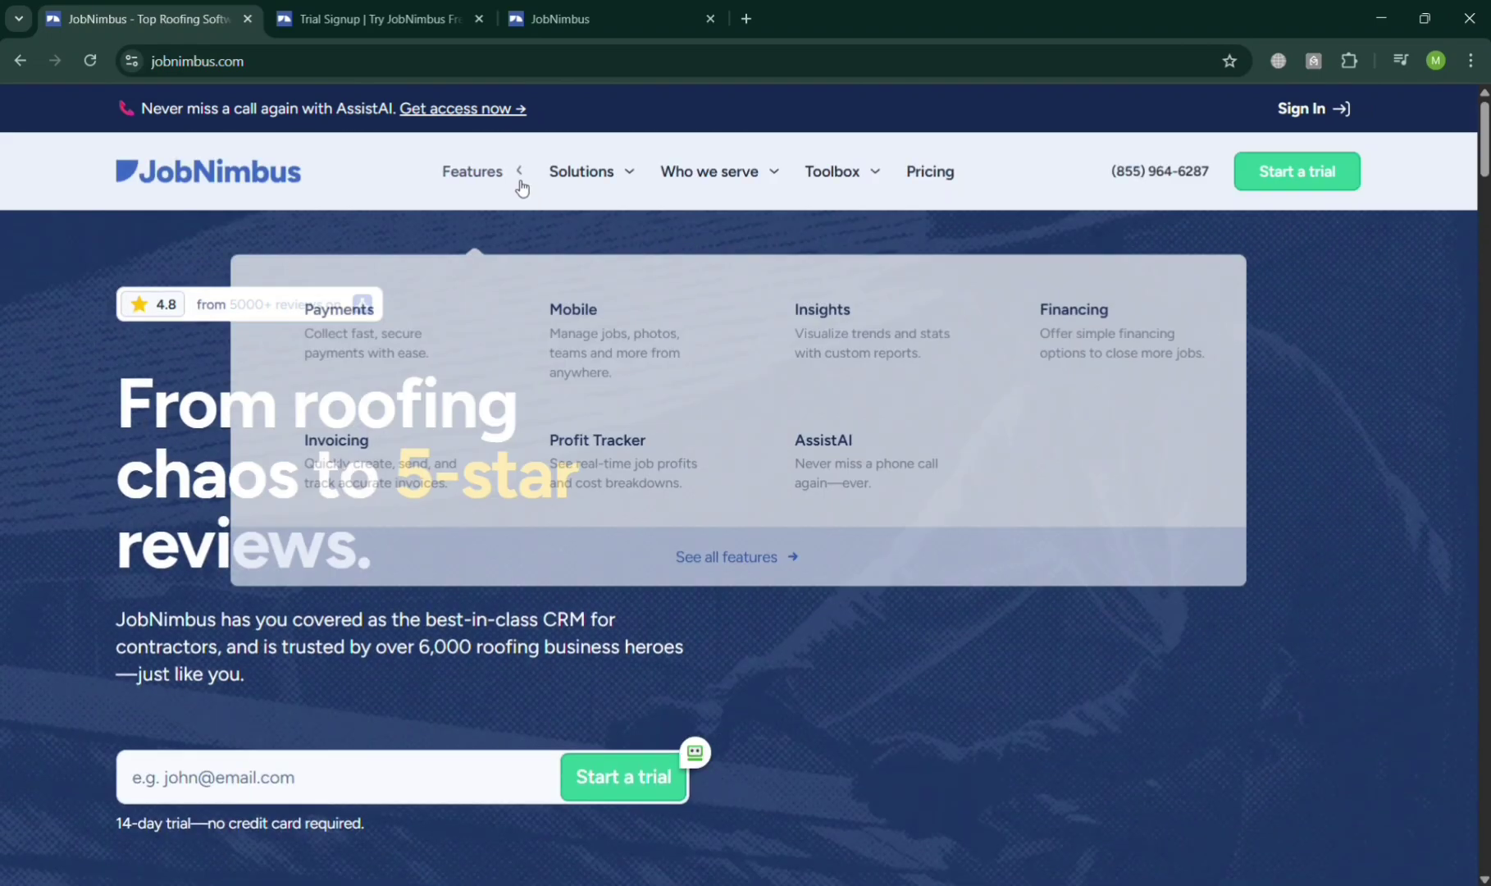
{"action": "mouse_move", "coordinate": [588, 164]}
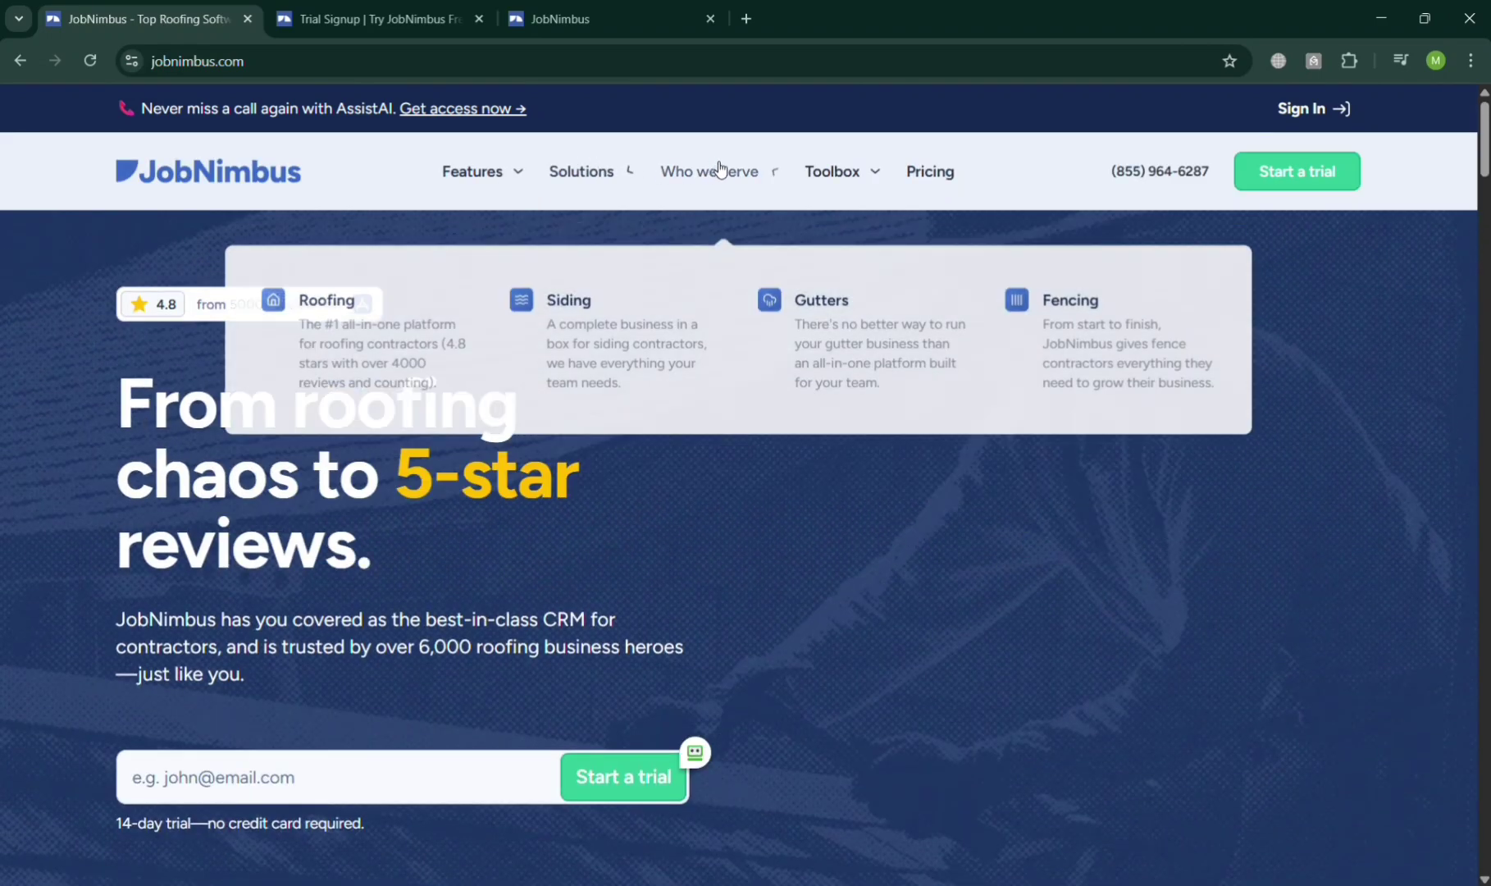
{"action": "mouse_move", "coordinate": [888, 173]}
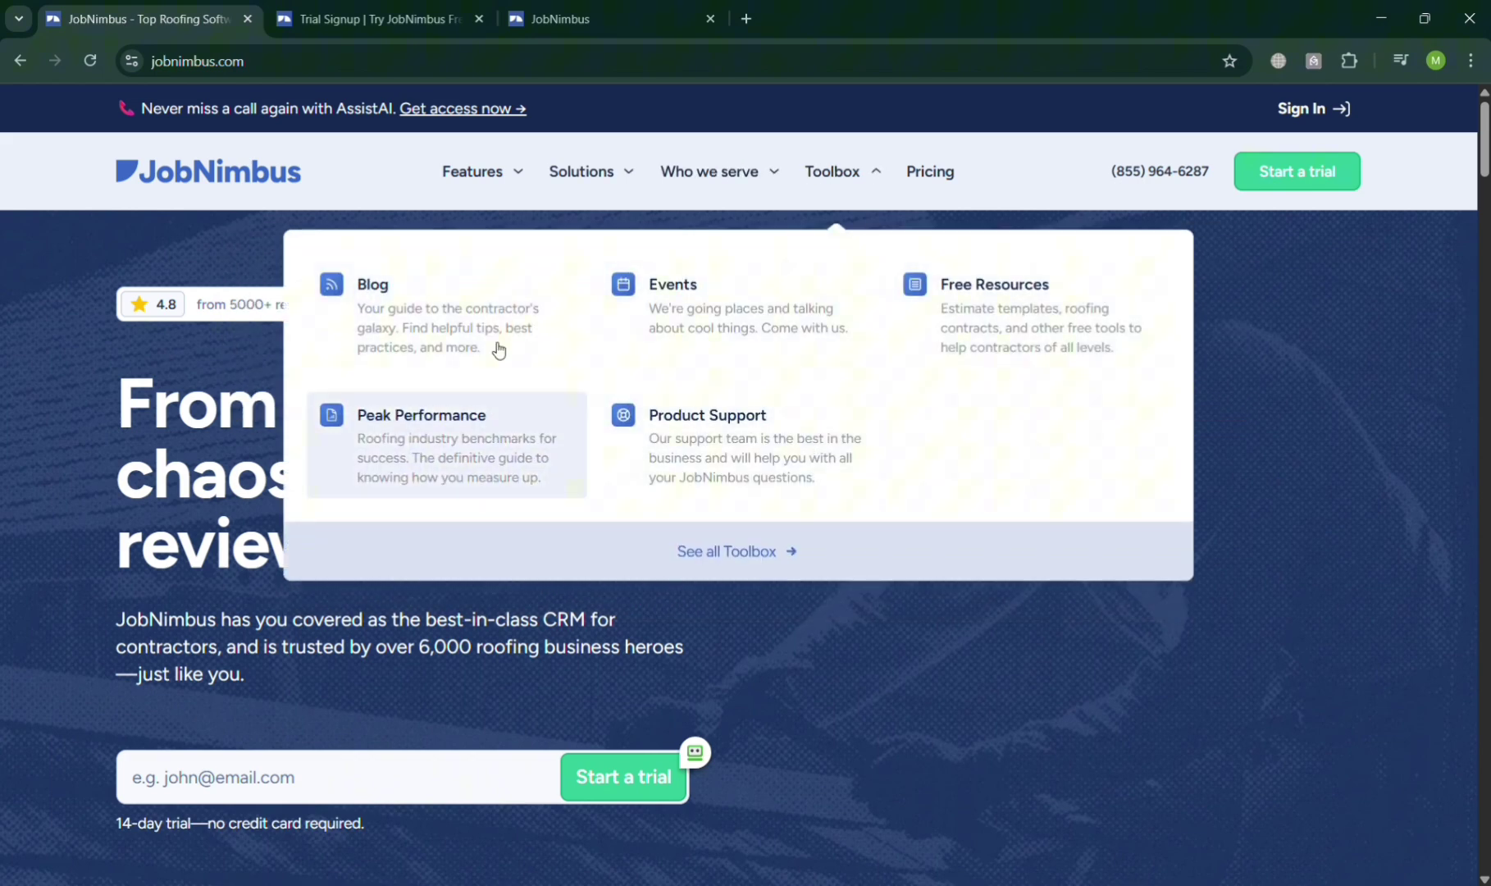
{"action": "mouse_move", "coordinate": [441, 182]}
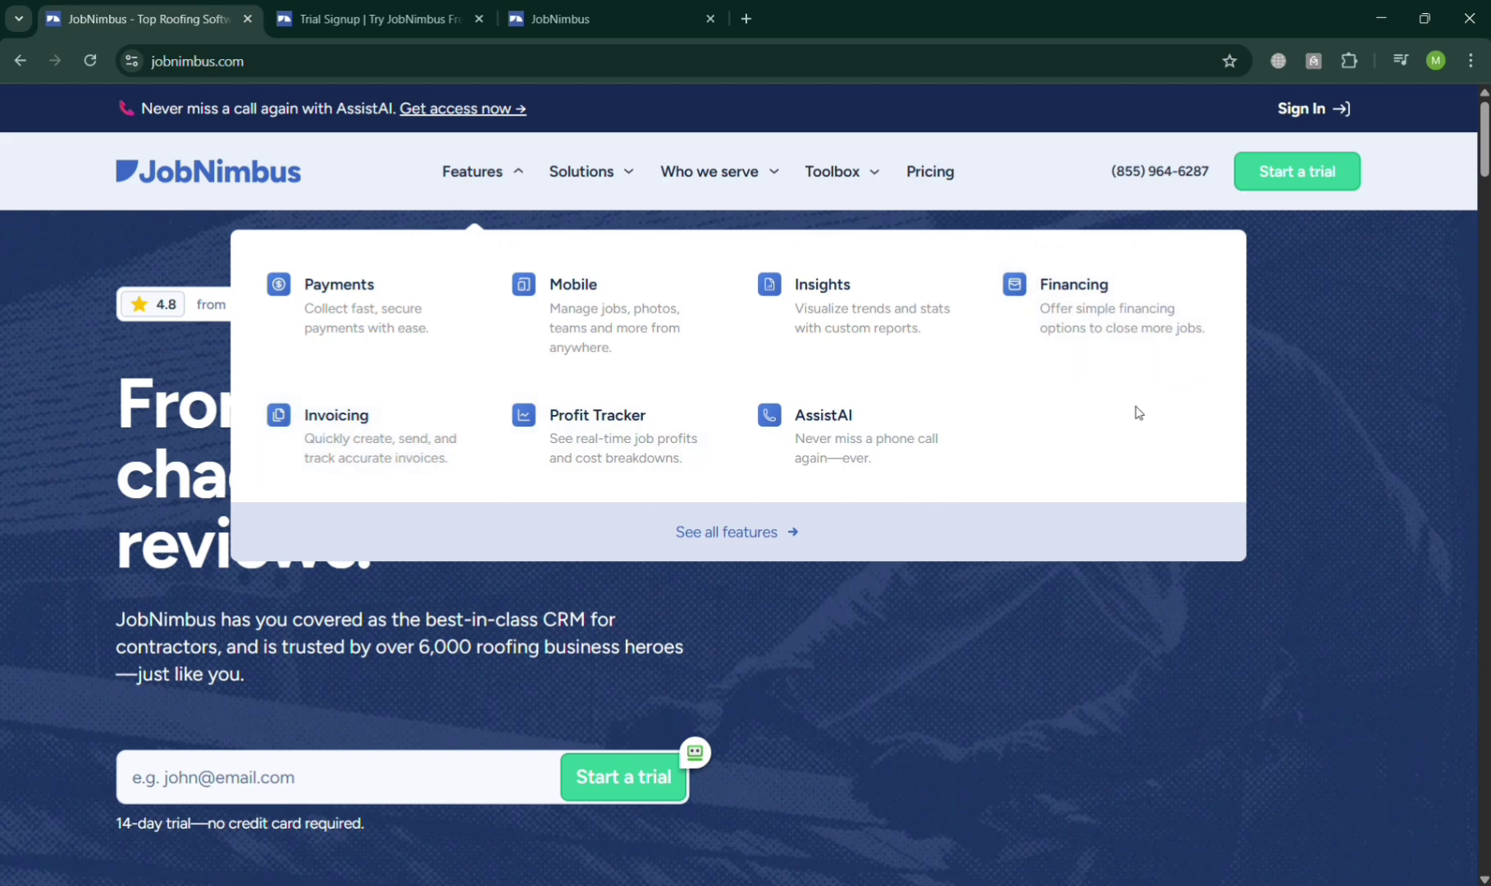
{"action": "scroll", "coordinate": [919, 624], "scroll_direction": "down", "scroll_amount": 8}
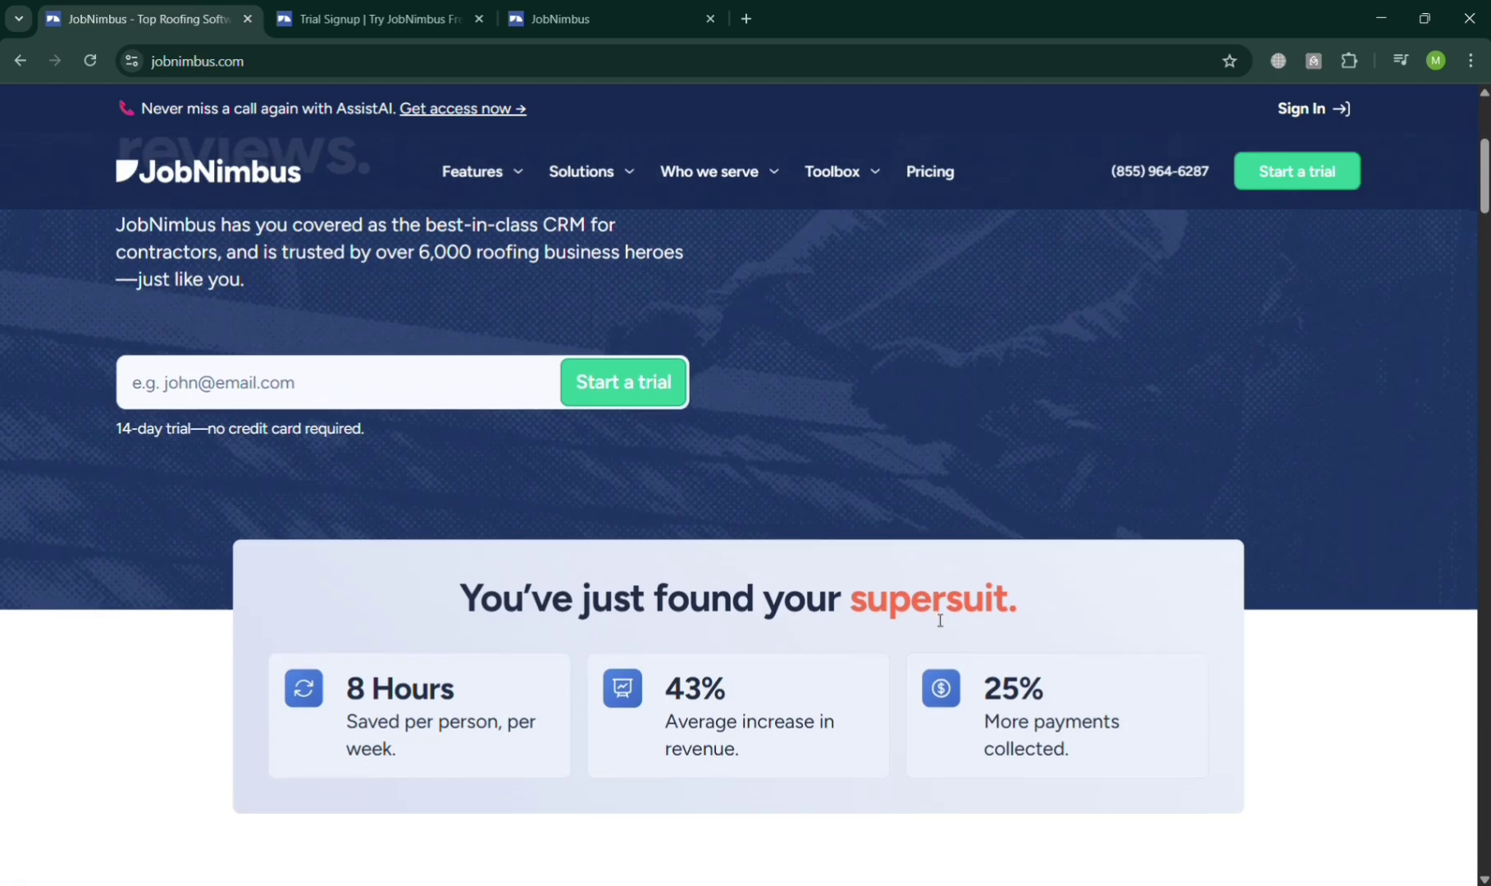
{"action": "scroll", "coordinate": [931, 618], "scroll_direction": "down", "scroll_amount": 2}
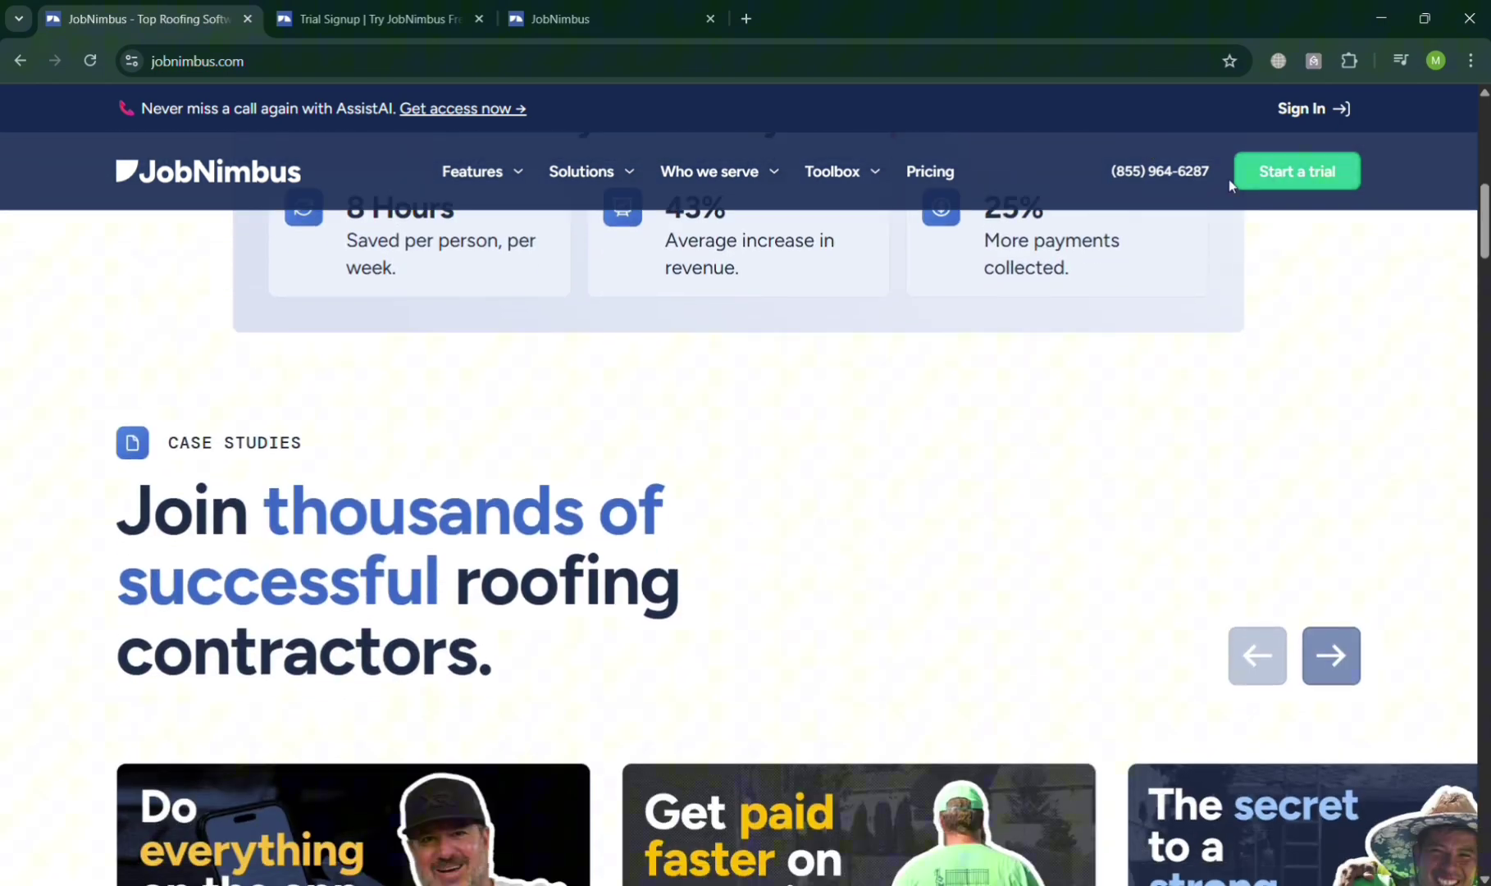
Switch from the Trial Signup page to the JobNimbus trial account and go Home.
{"action": "left_click", "coordinate": [348, 10]}
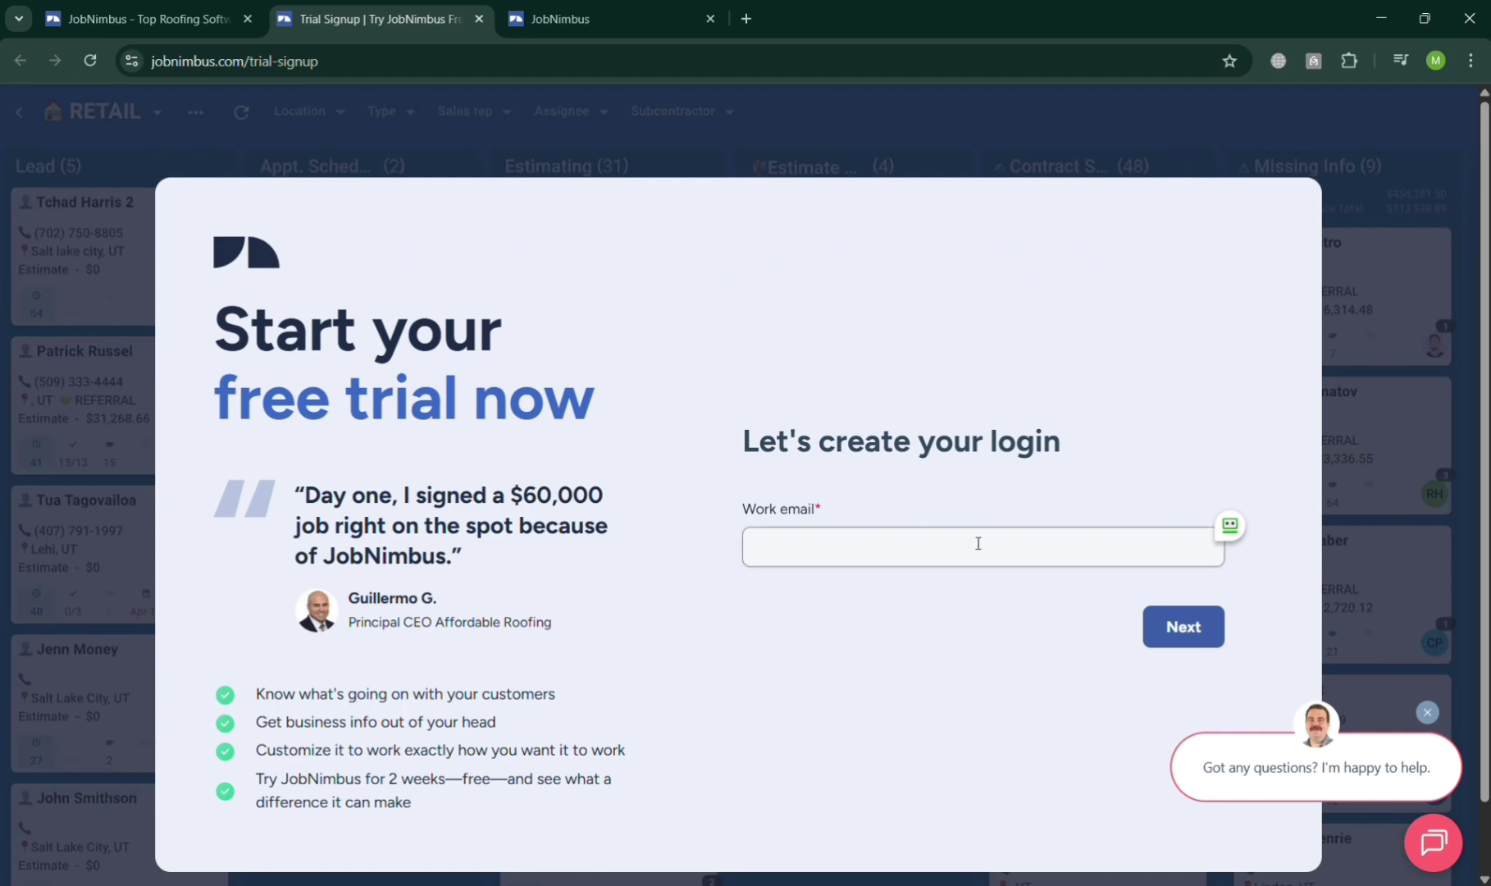
{"action": "left_click", "coordinate": [575, 17]}
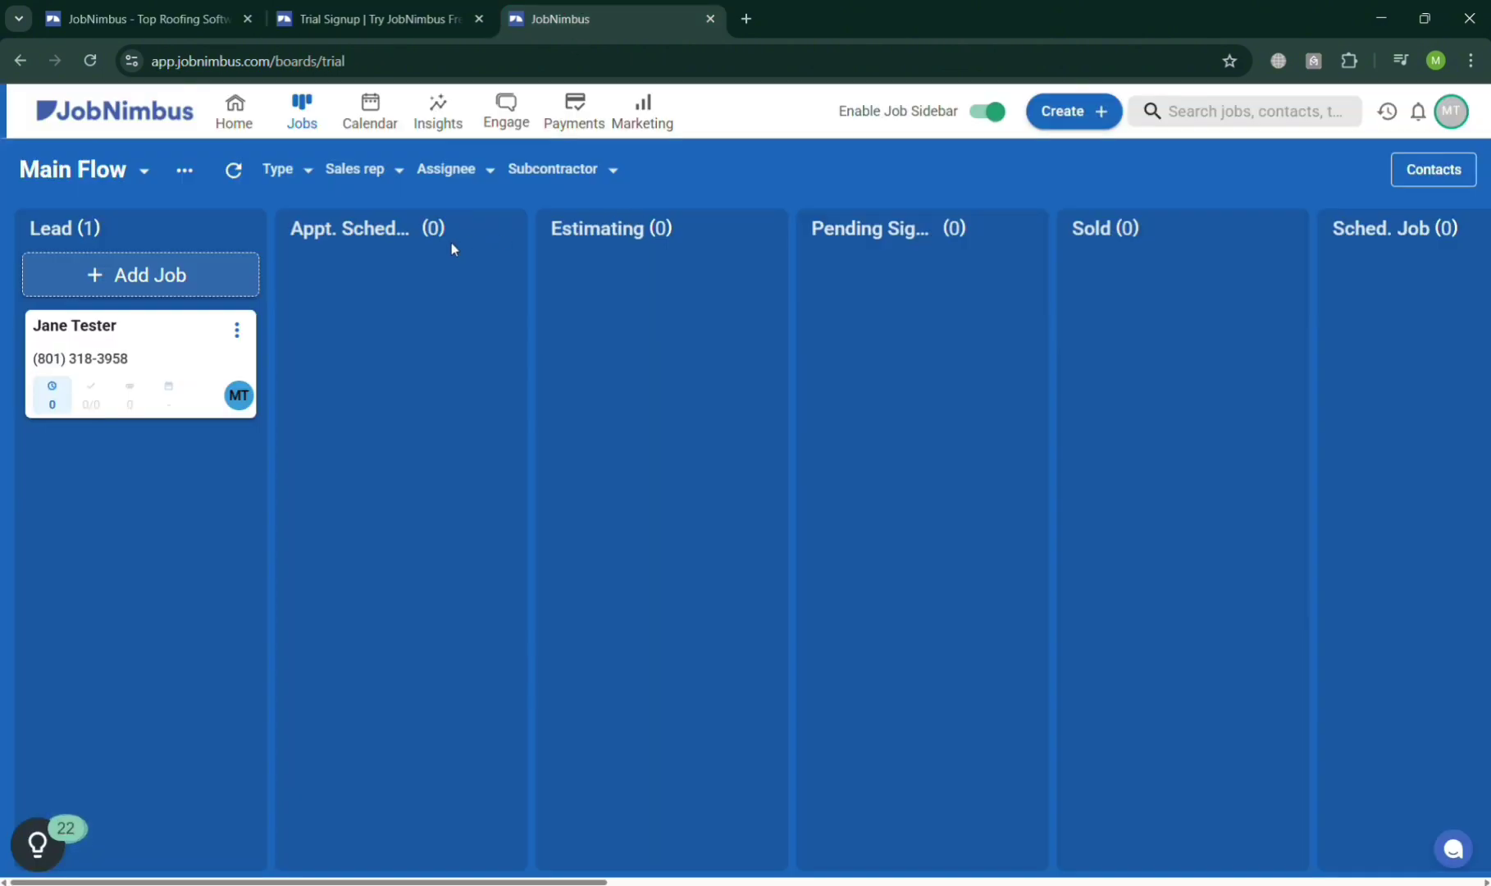
{"action": "left_click", "coordinate": [237, 119]}
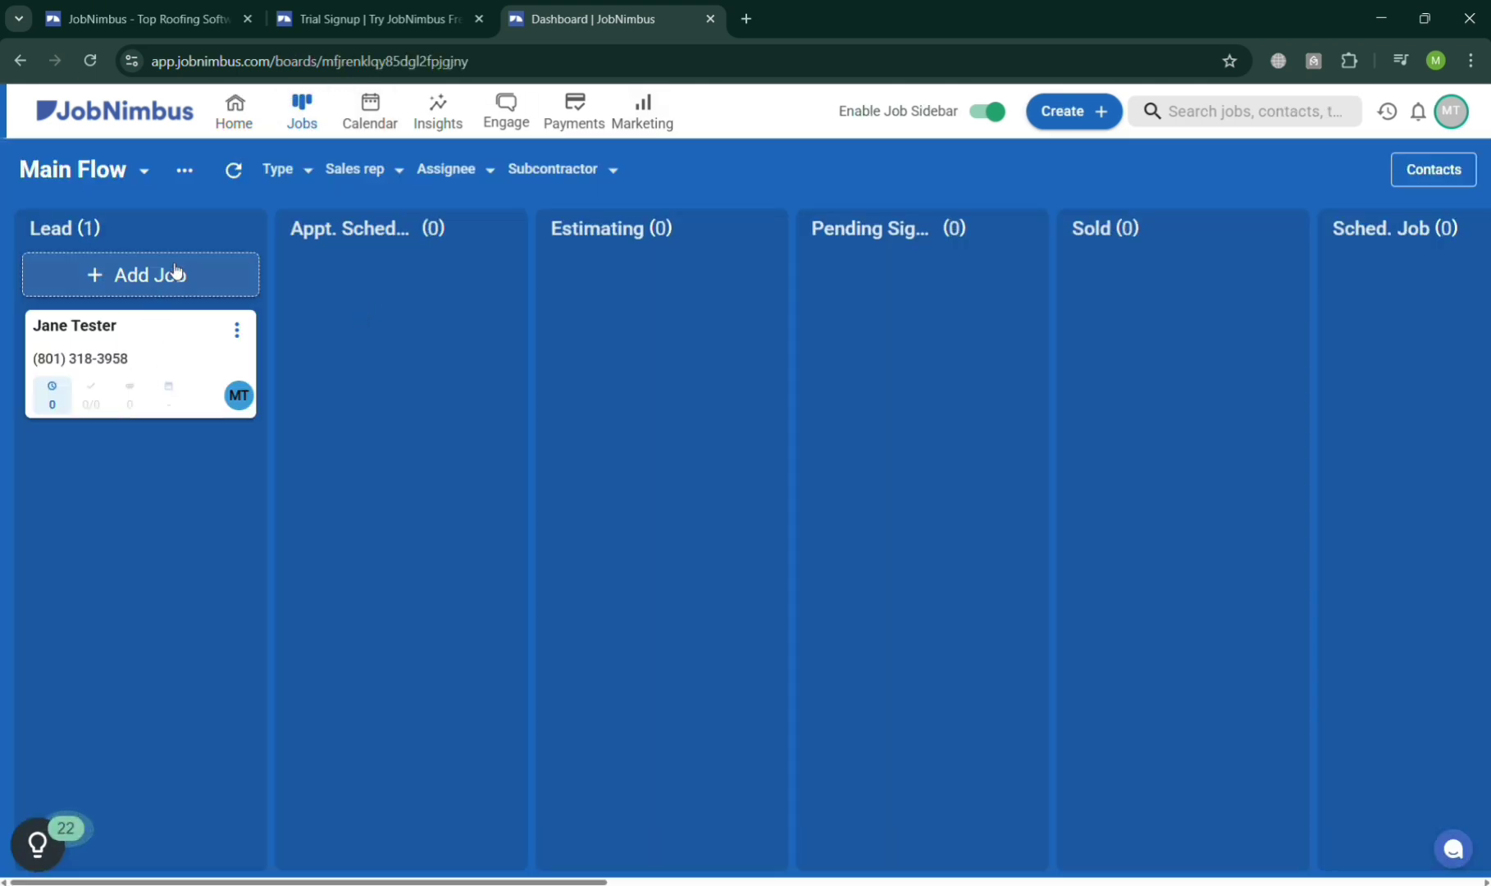
From the account menu, enter a new team member's first name, last name and e-mail.
{"action": "left_click", "coordinate": [1471, 120]}
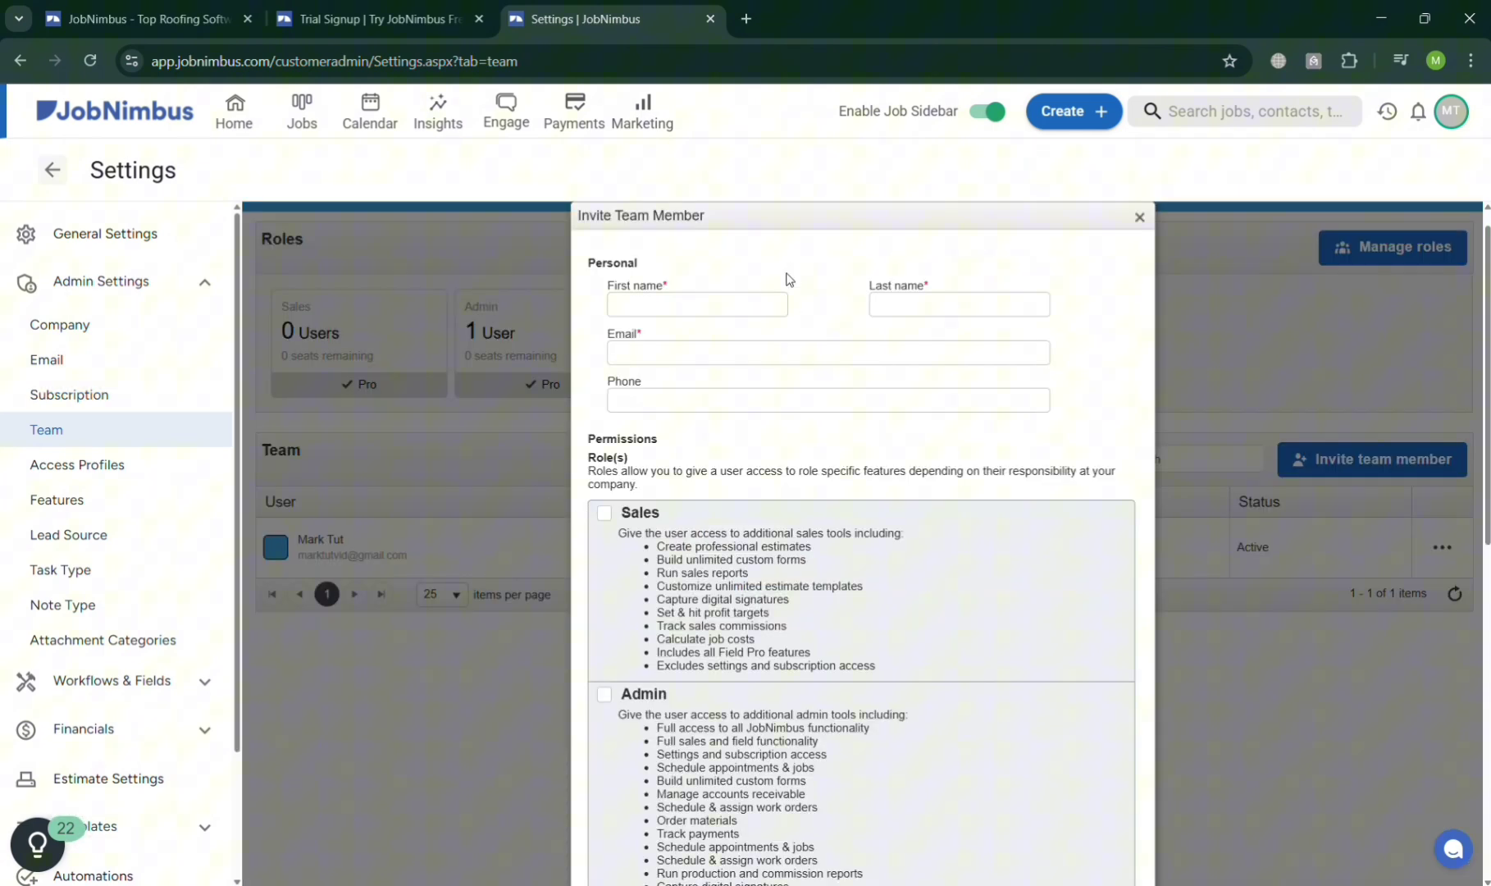
{"action": "left_click", "coordinate": [704, 314]}
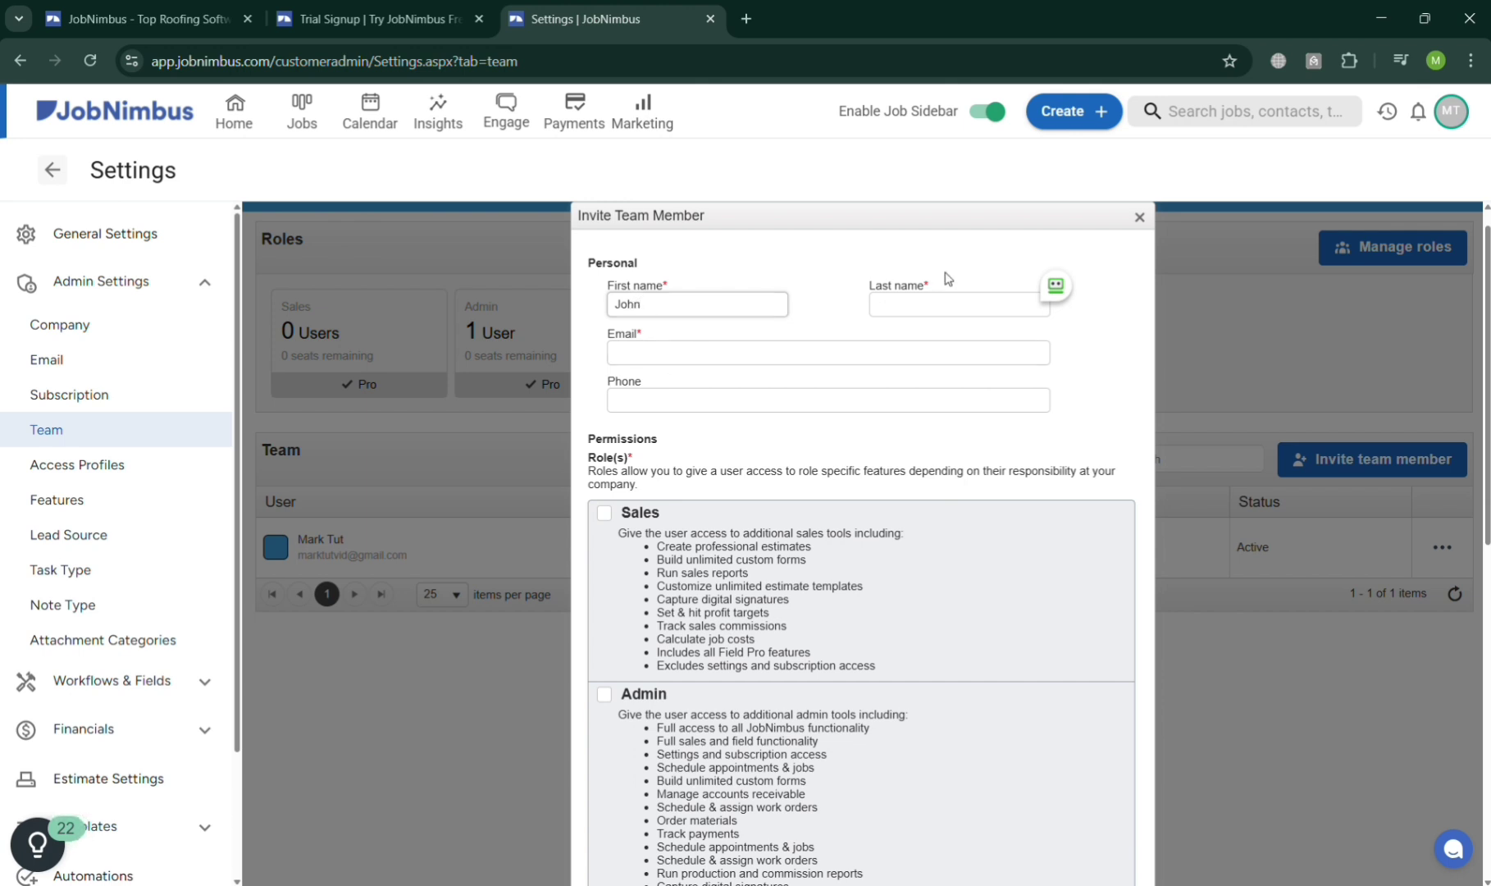
{"action": "left_click", "coordinate": [951, 307]}
{"action": "type", "text": "D"}
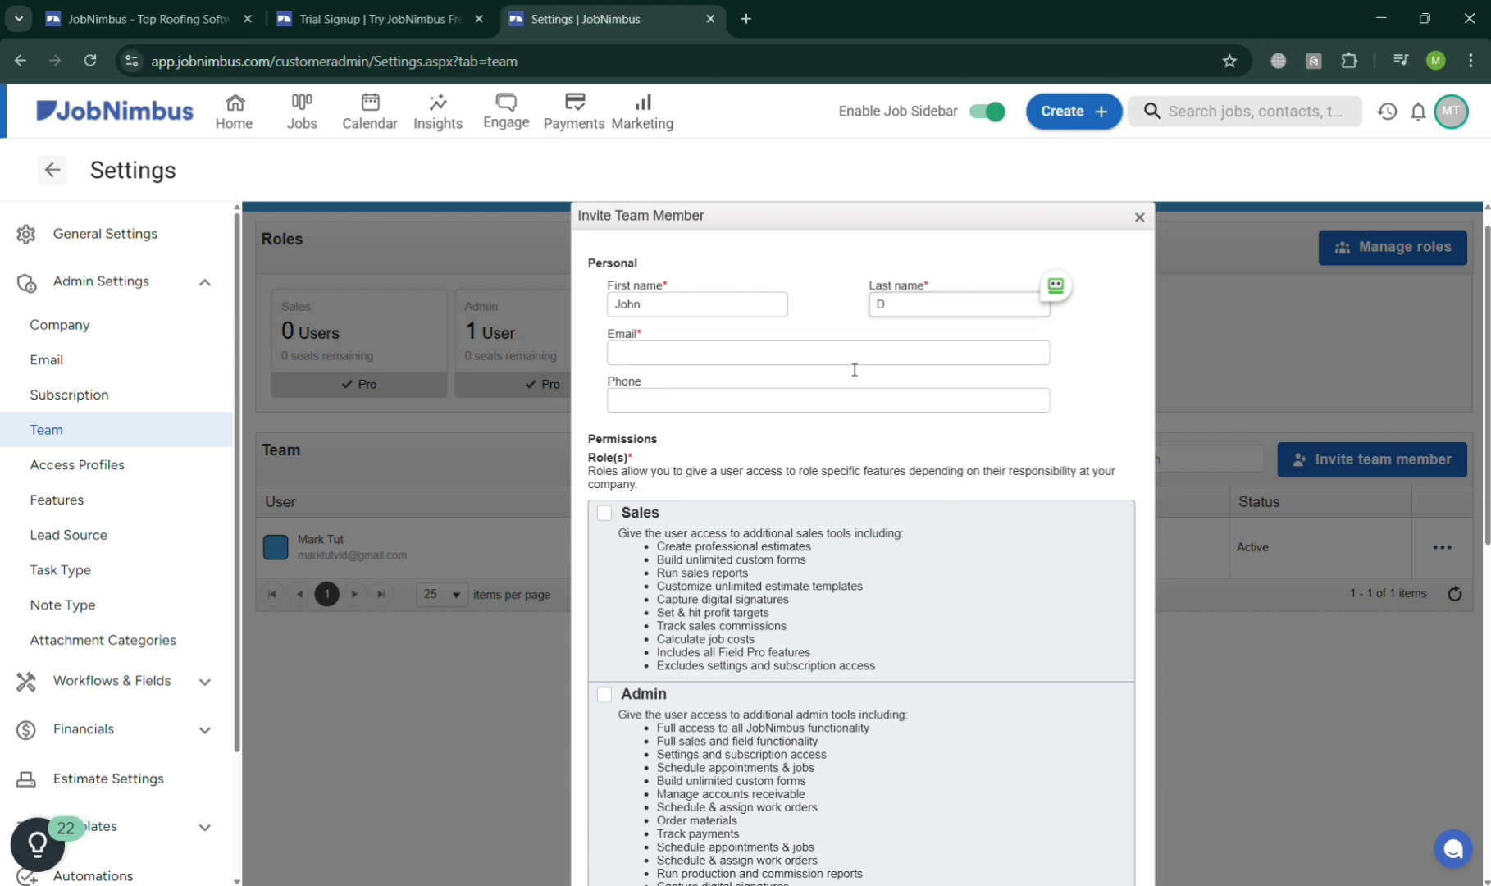
{"action": "left_click", "coordinate": [854, 361]}
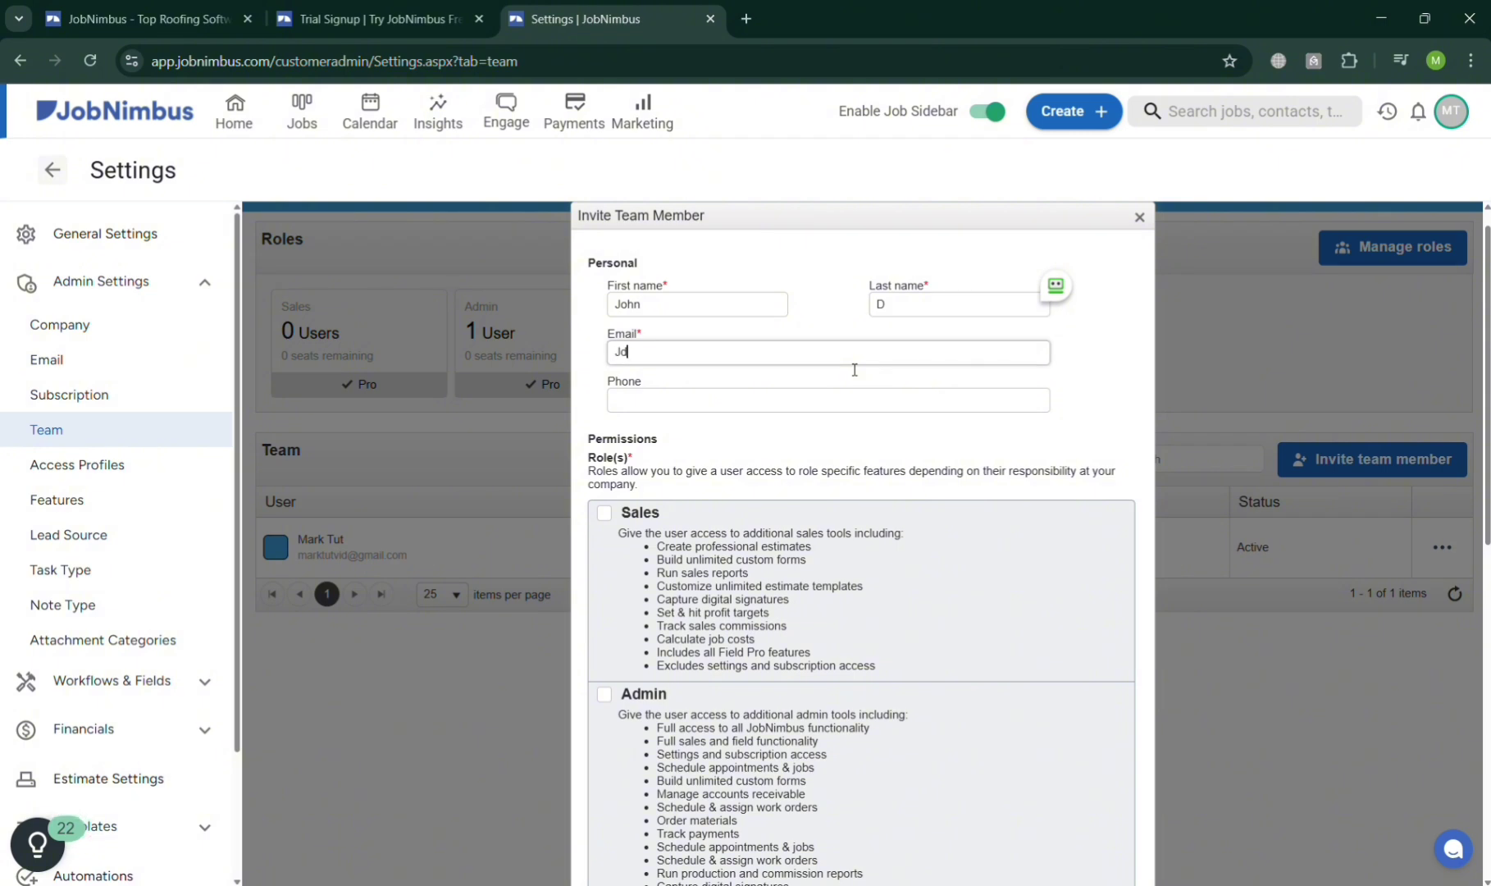
Check the Field role for the new member and save their settings.
{"action": "scroll", "coordinate": [1009, 493], "scroll_direction": "down", "scroll_amount": 4}
{"action": "scroll", "coordinate": [664, 423], "scroll_direction": "up", "scroll_amount": 3}
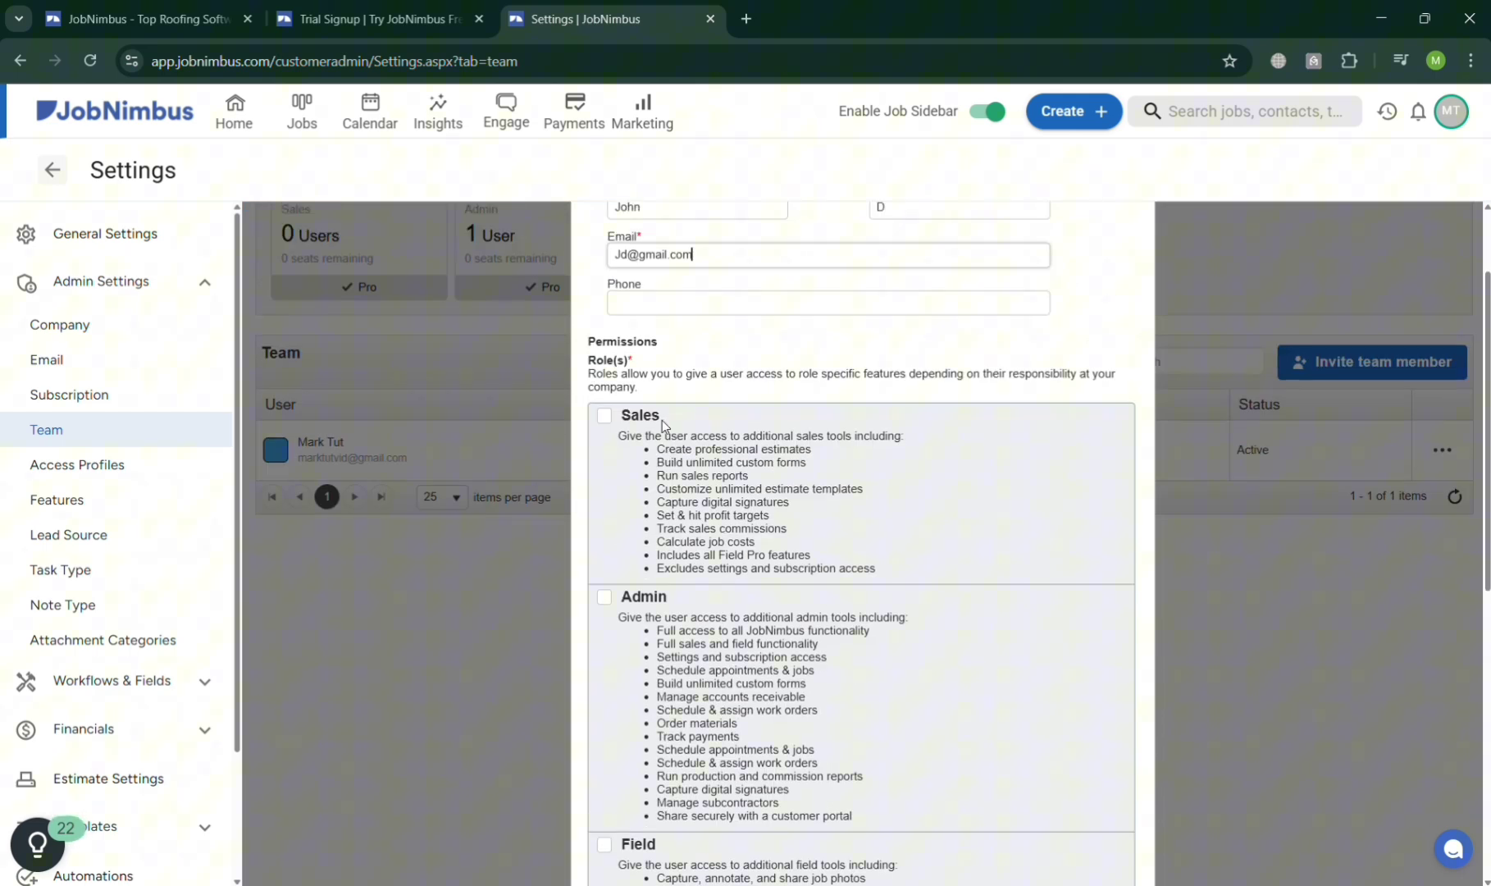
{"action": "scroll", "coordinate": [588, 447], "scroll_direction": "down", "scroll_amount": 4}
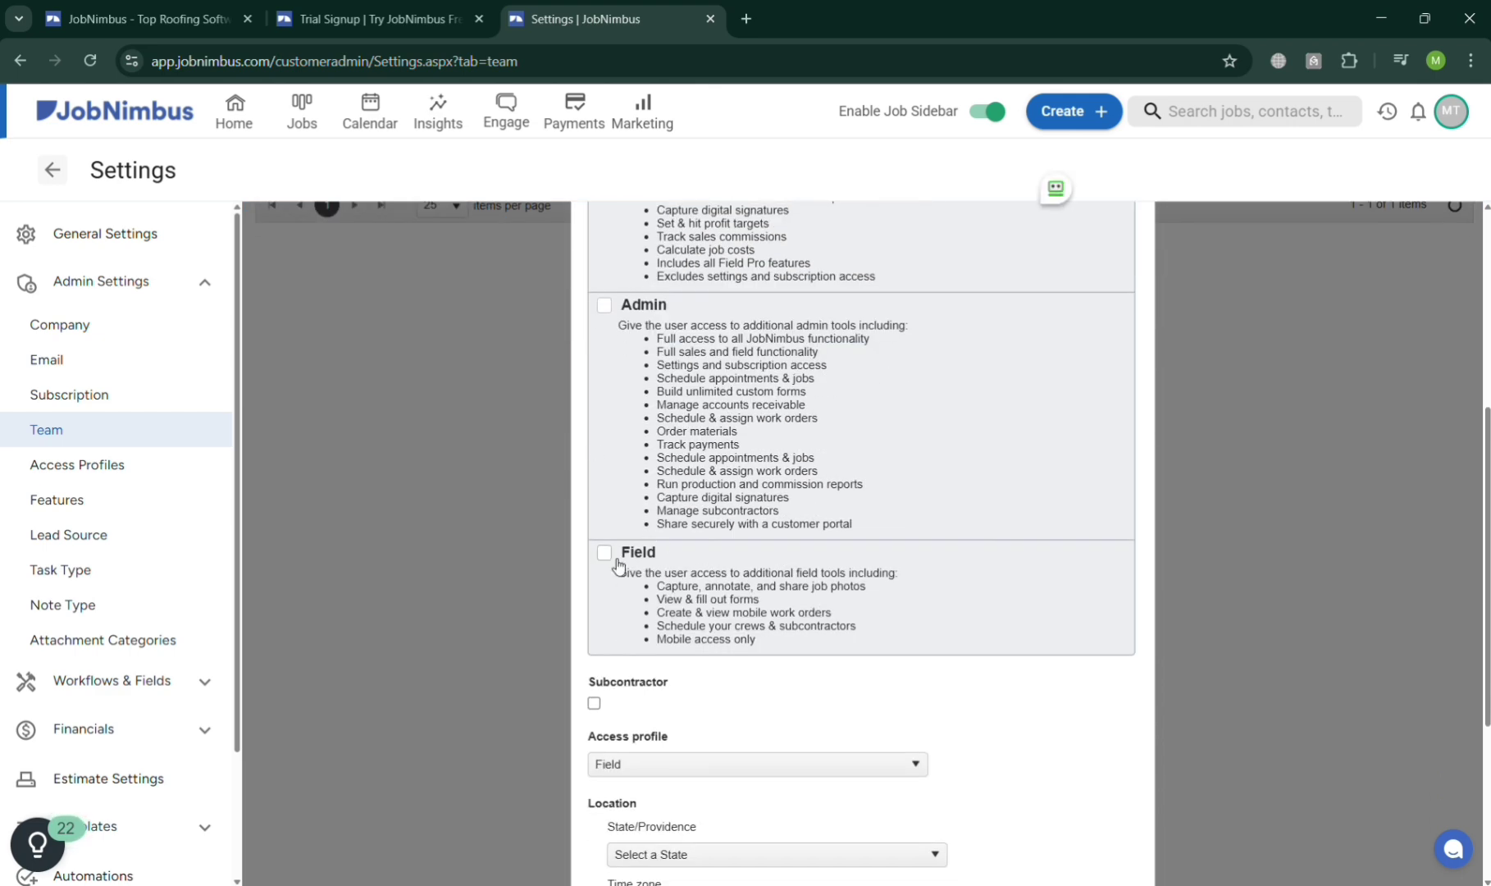
{"action": "left_click", "coordinate": [603, 554]}
{"action": "scroll", "coordinate": [786, 494], "scroll_direction": "down", "scroll_amount": 4}
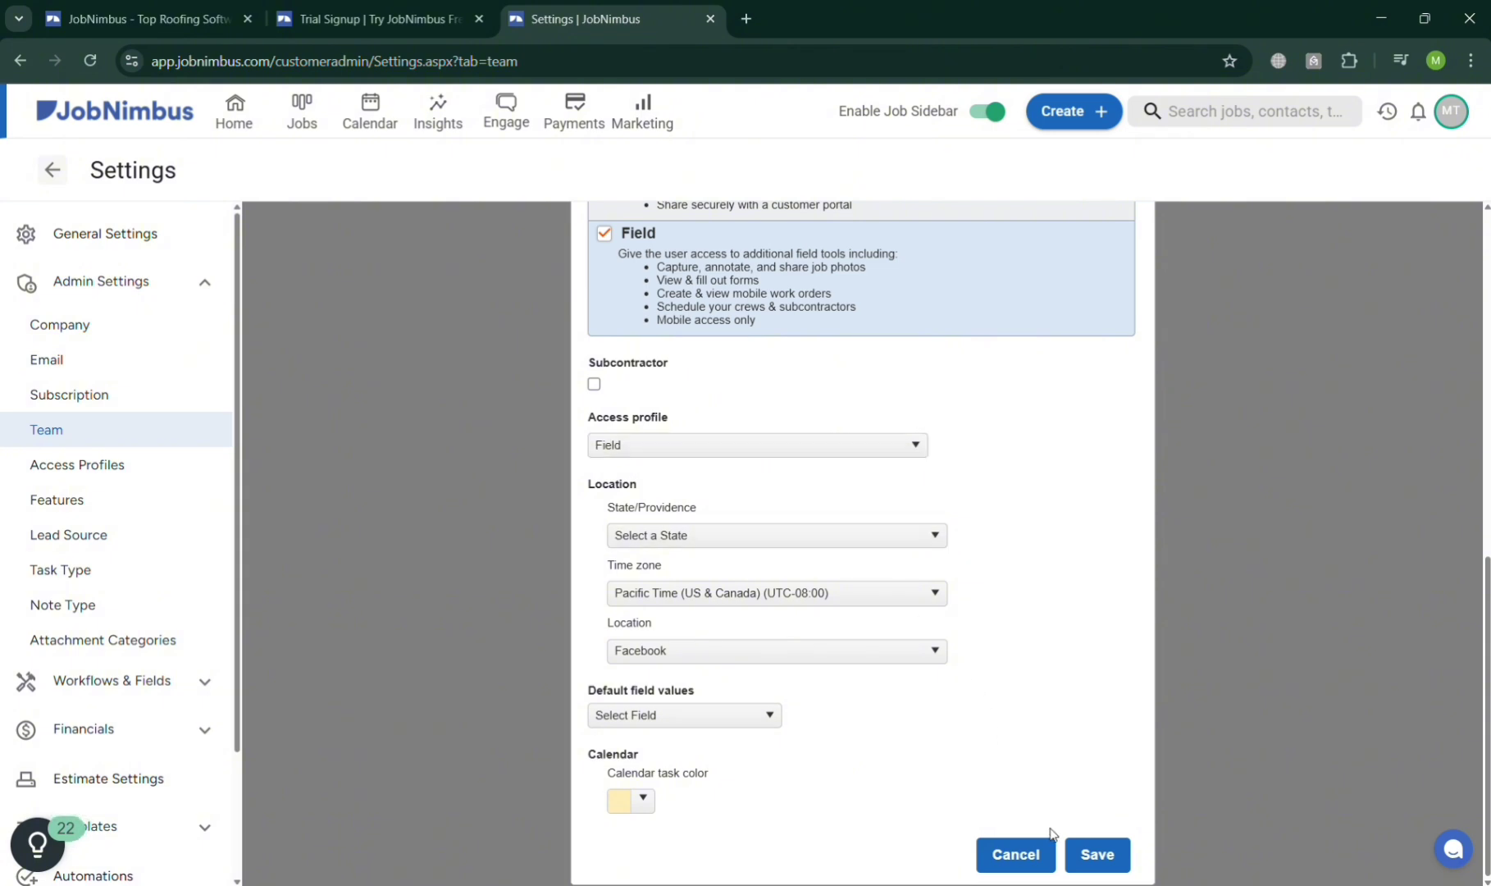
{"action": "left_click", "coordinate": [1097, 854]}
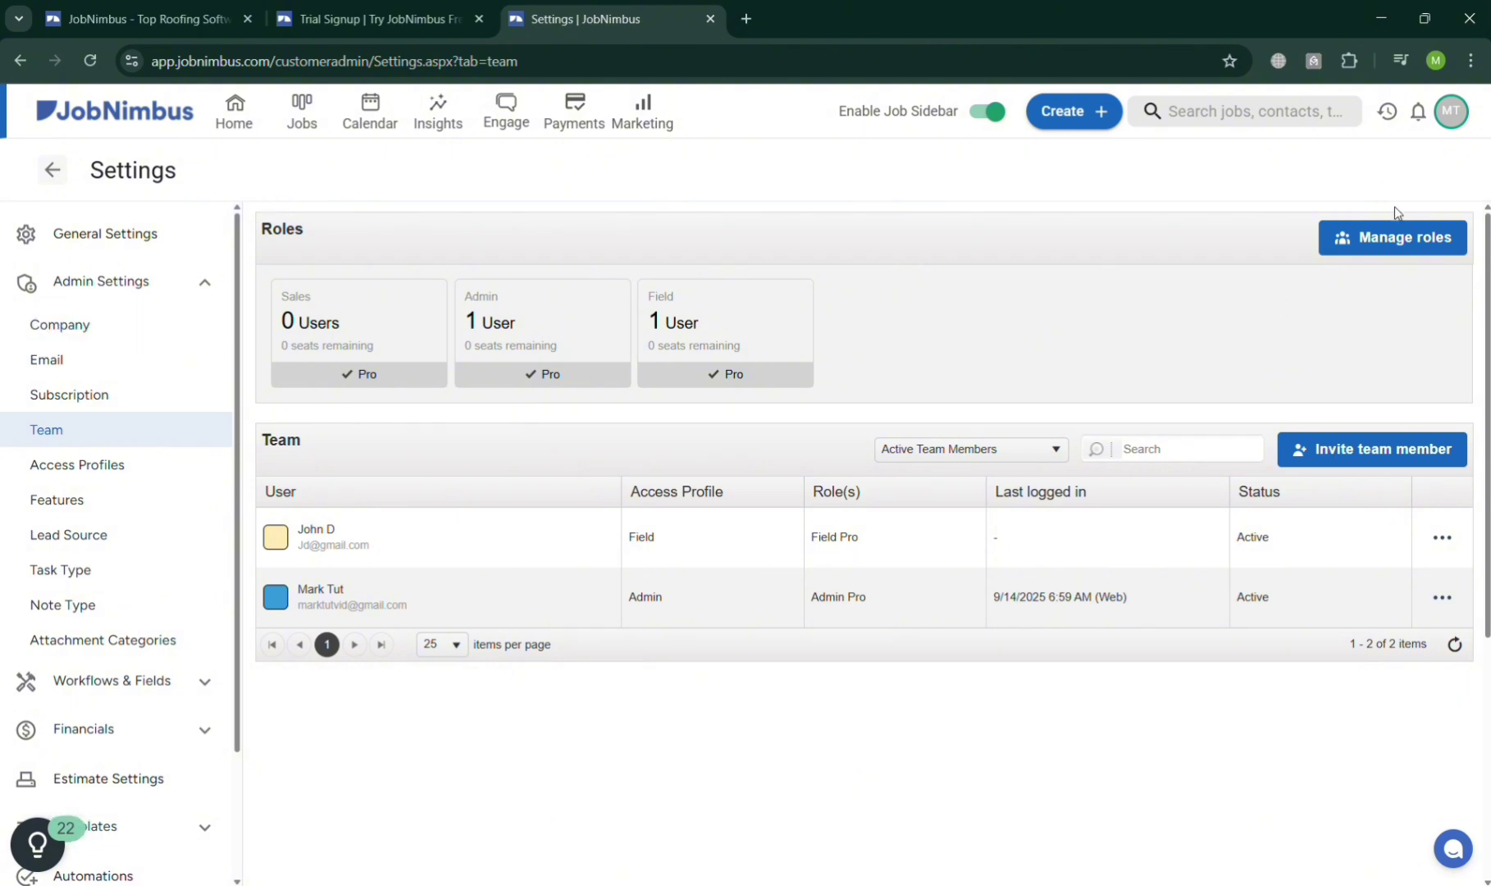
Return to the JobNimbus Home dashboard.
{"action": "left_click", "coordinate": [247, 113]}
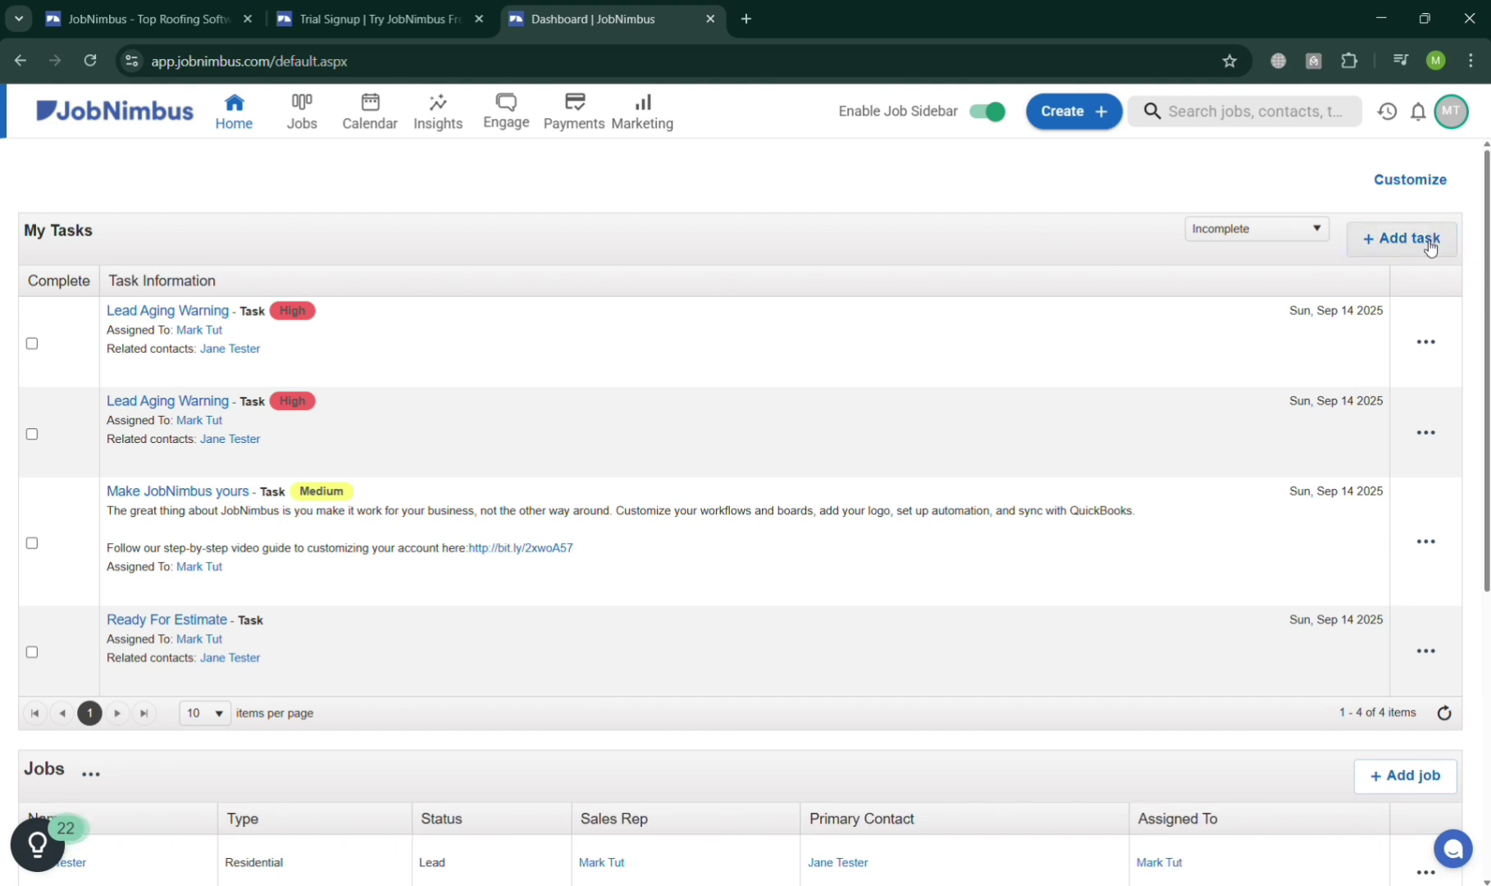
Create the task 'Repair J', assign it to the field team member instead of the owner, and save.
{"action": "left_click", "coordinate": [1430, 247]}
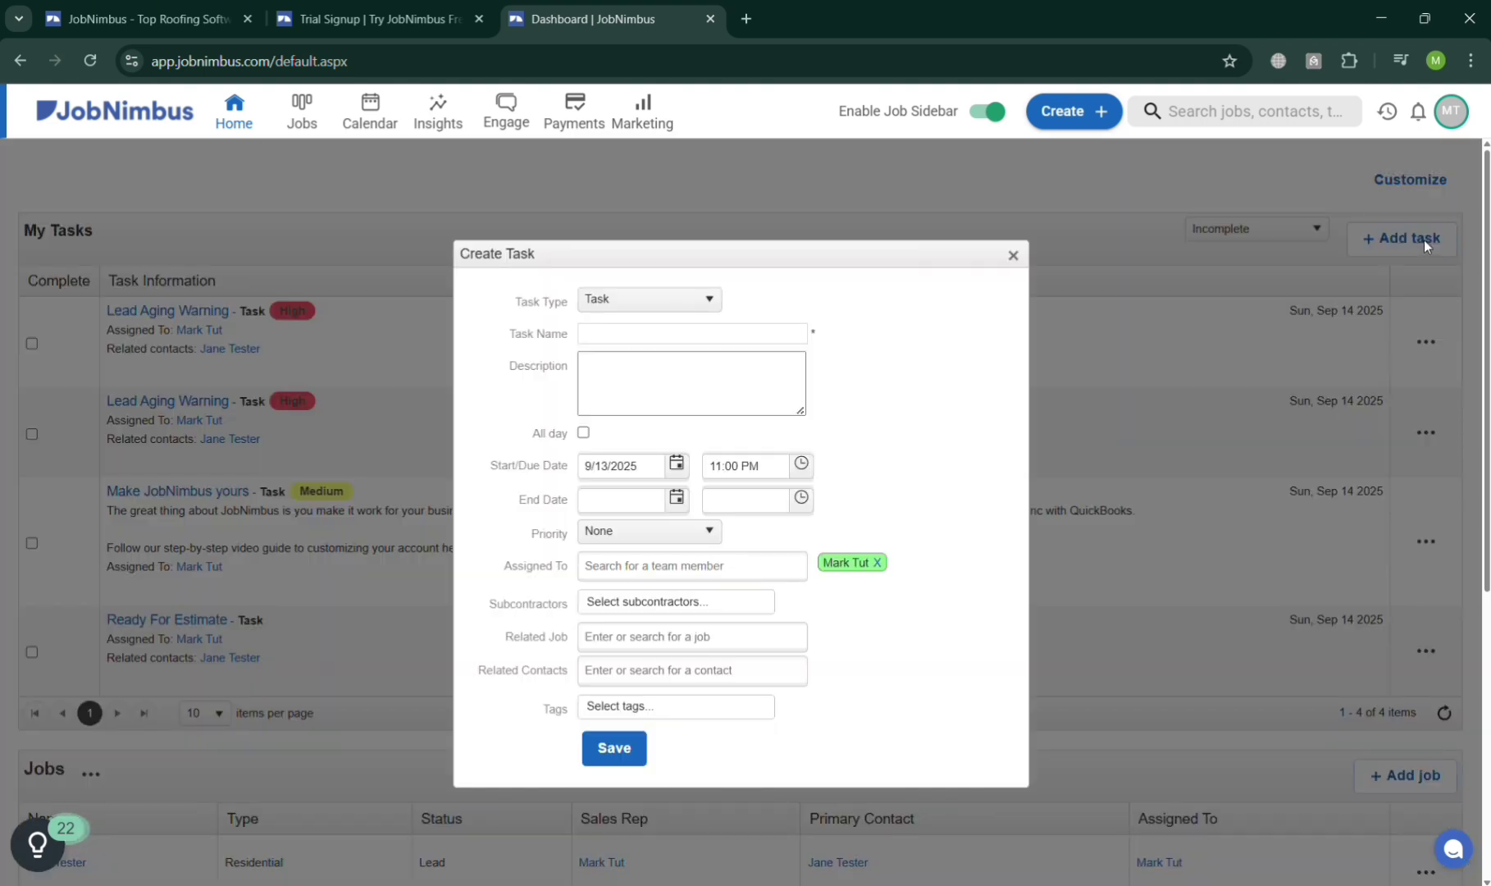
{"action": "left_click", "coordinate": [632, 336]}
{"action": "left_click", "coordinate": [655, 385]}
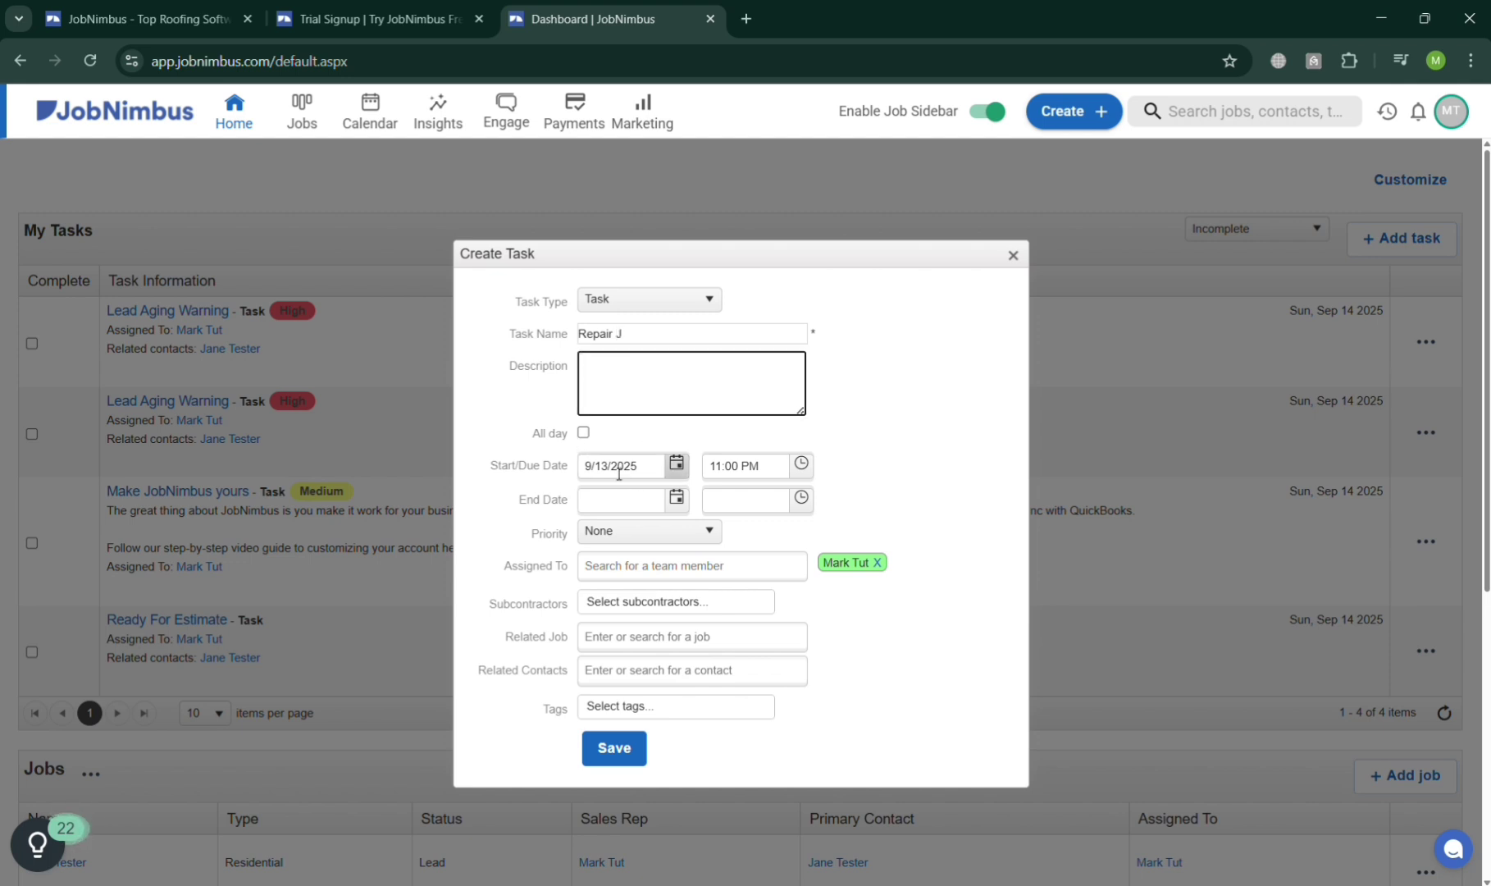
{"action": "left_click", "coordinate": [656, 566]}
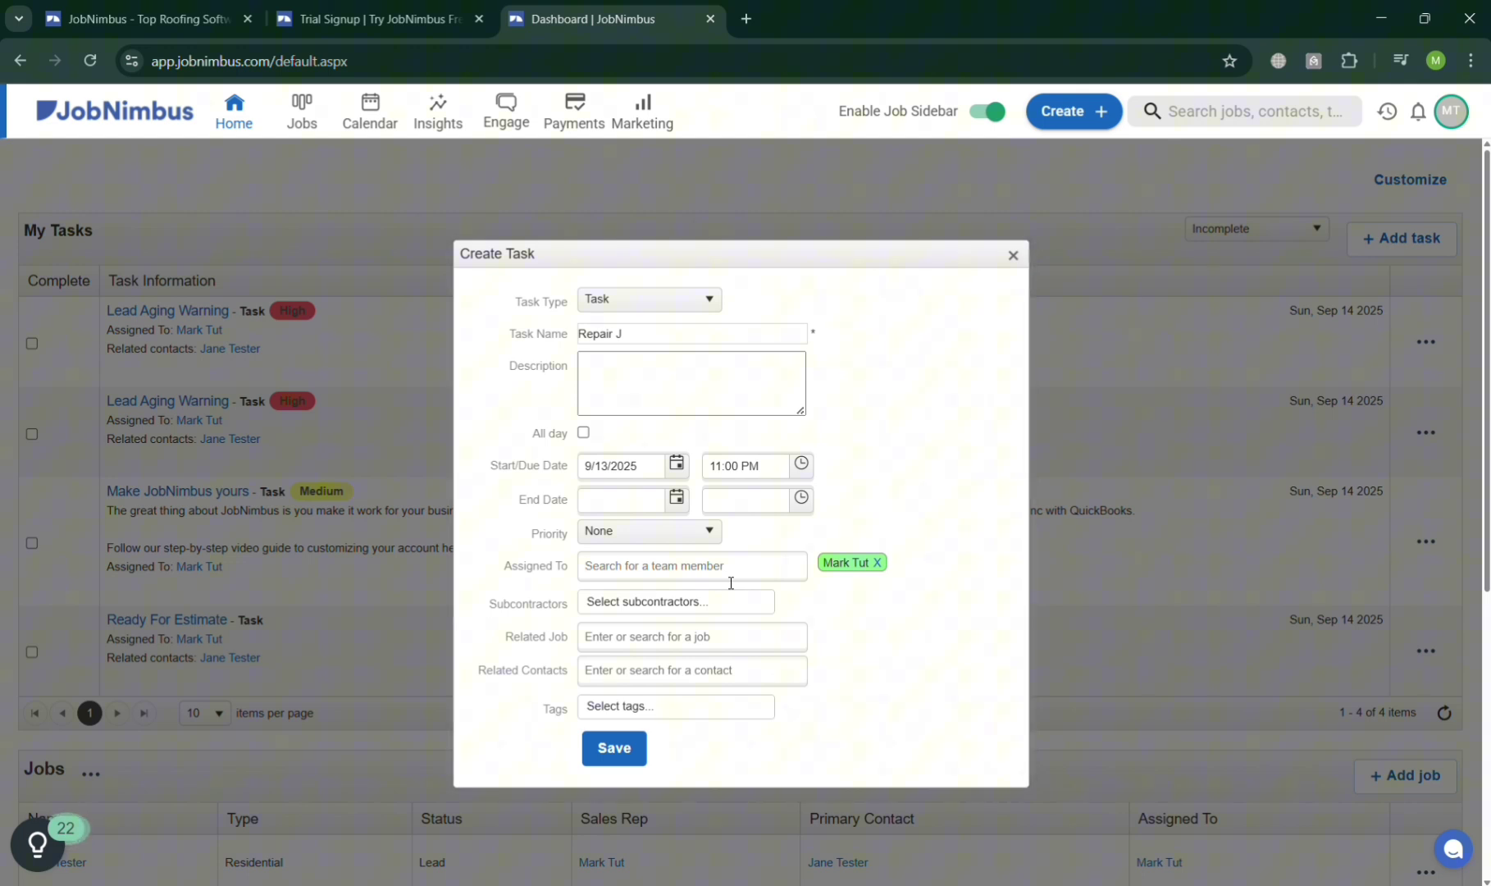
{"action": "type", "text": "john"}
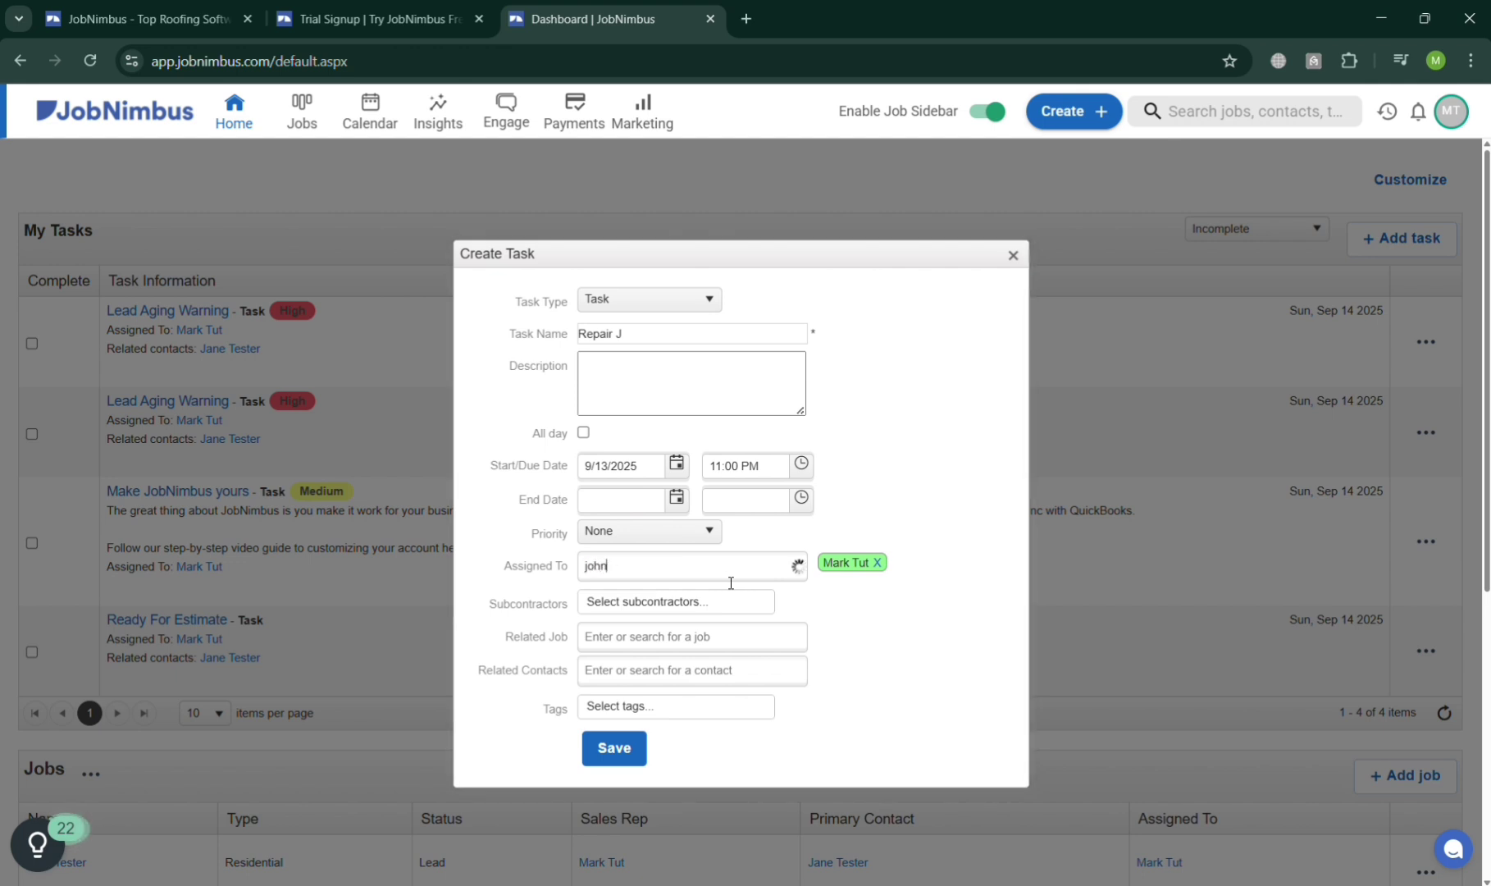
{"action": "left_click", "coordinate": [726, 601]}
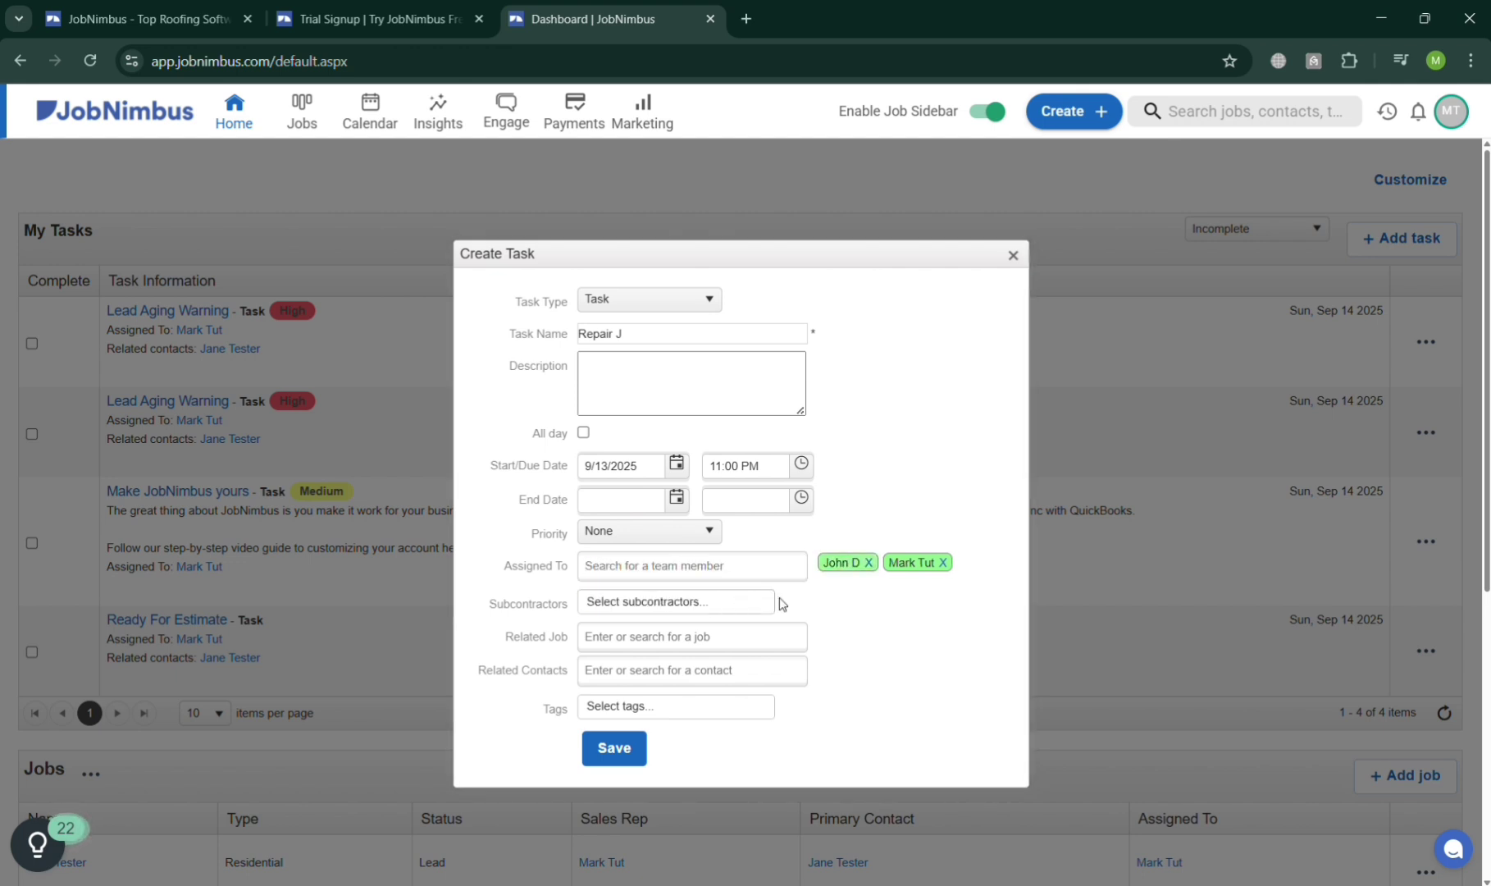
{"action": "left_click", "coordinate": [944, 563]}
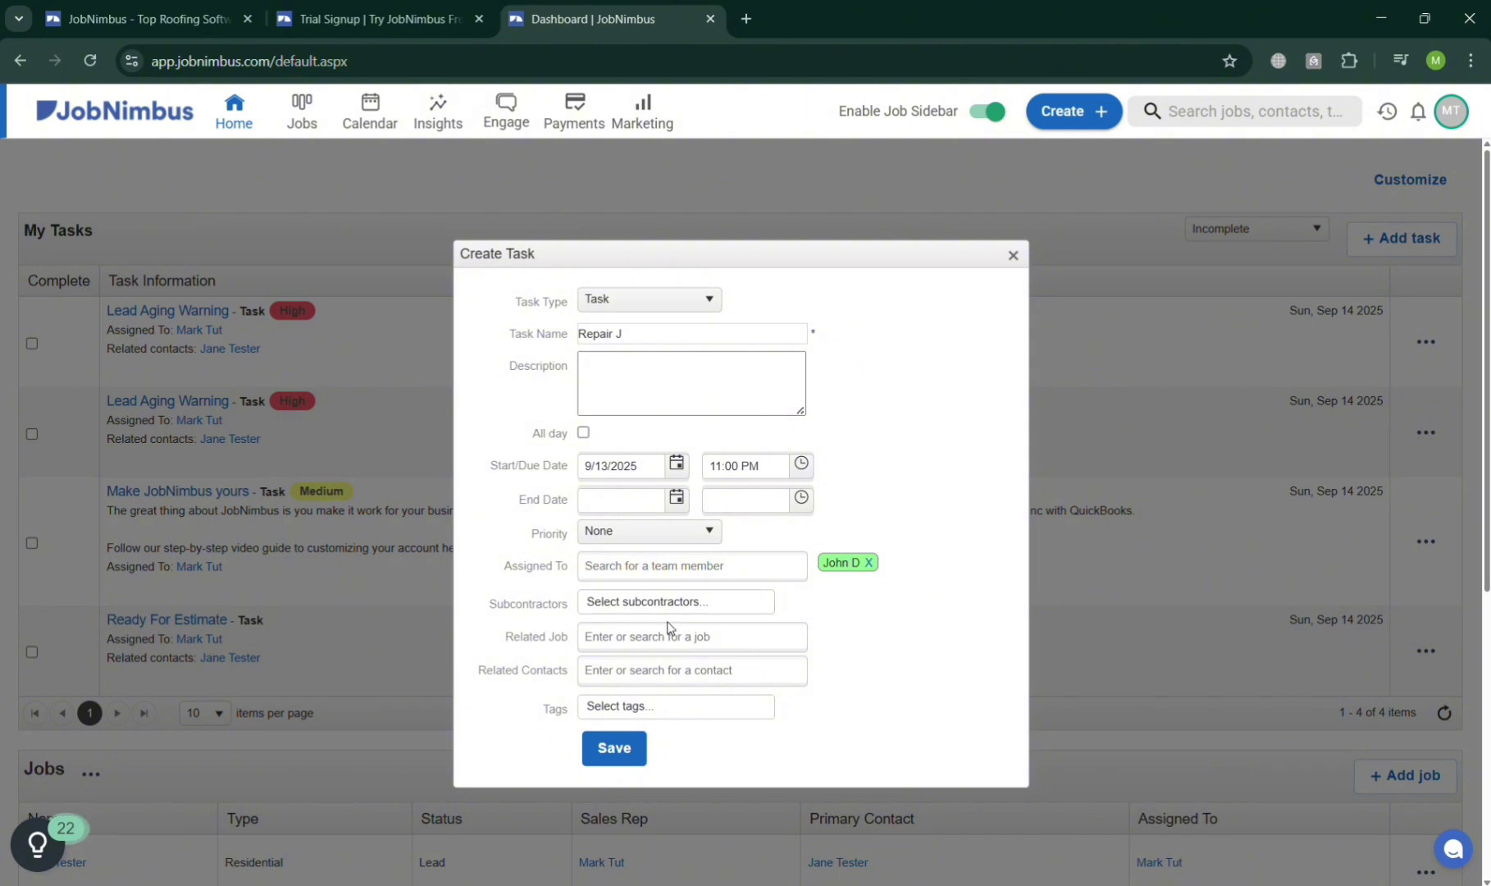
{"action": "left_click", "coordinate": [629, 753]}
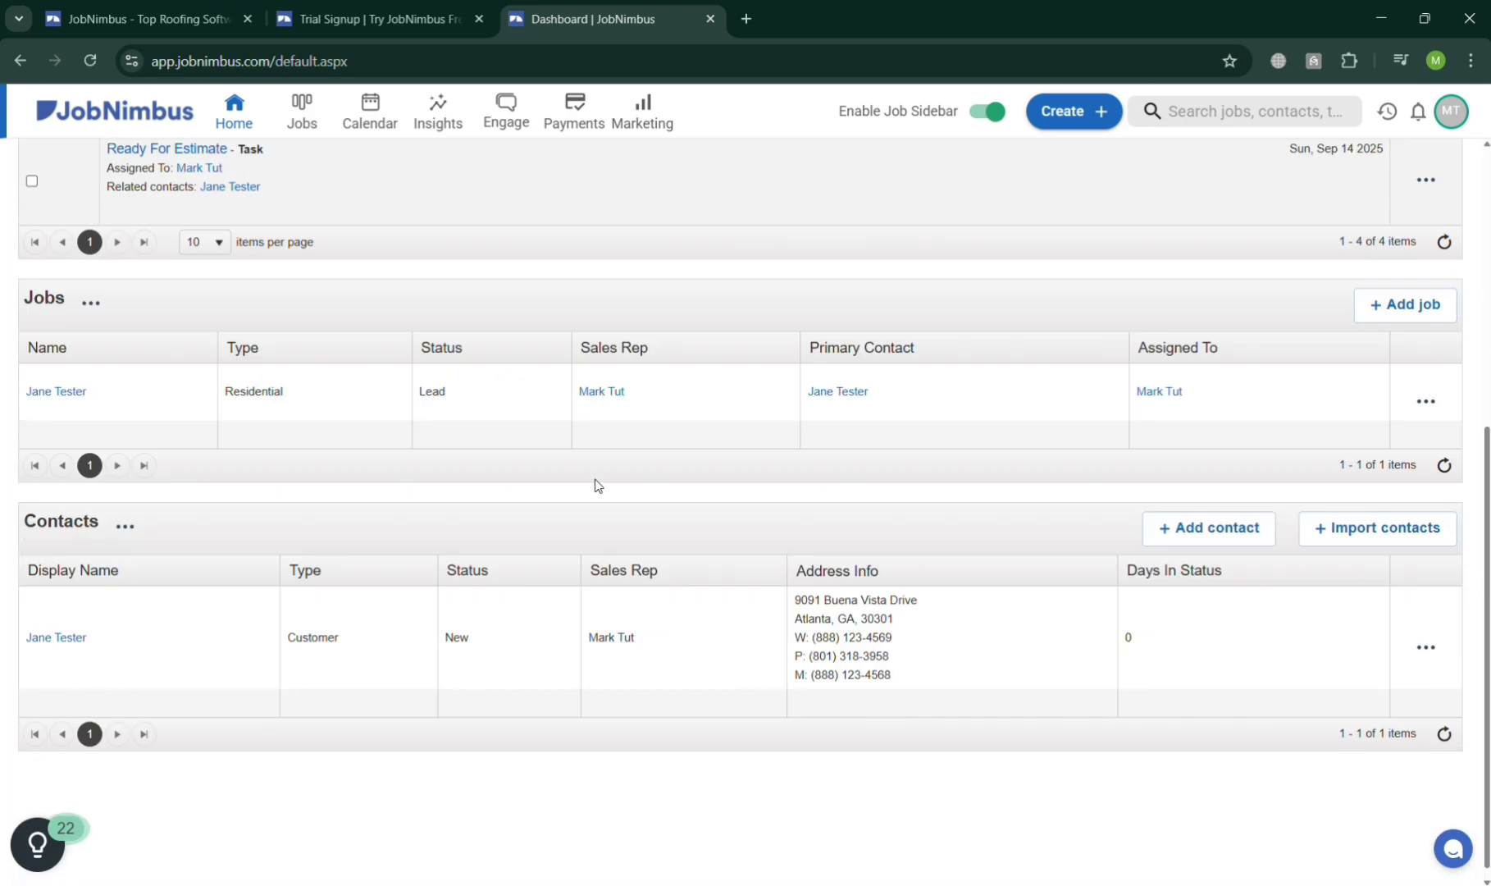
Drag the demo job card to Appointment Scheduled, toward Estimating, then back into Lead.
{"action": "scroll", "coordinate": [597, 486], "scroll_direction": "down", "scroll_amount": 5}
{"action": "scroll", "coordinate": [596, 486], "scroll_direction": "up", "scroll_amount": 5}
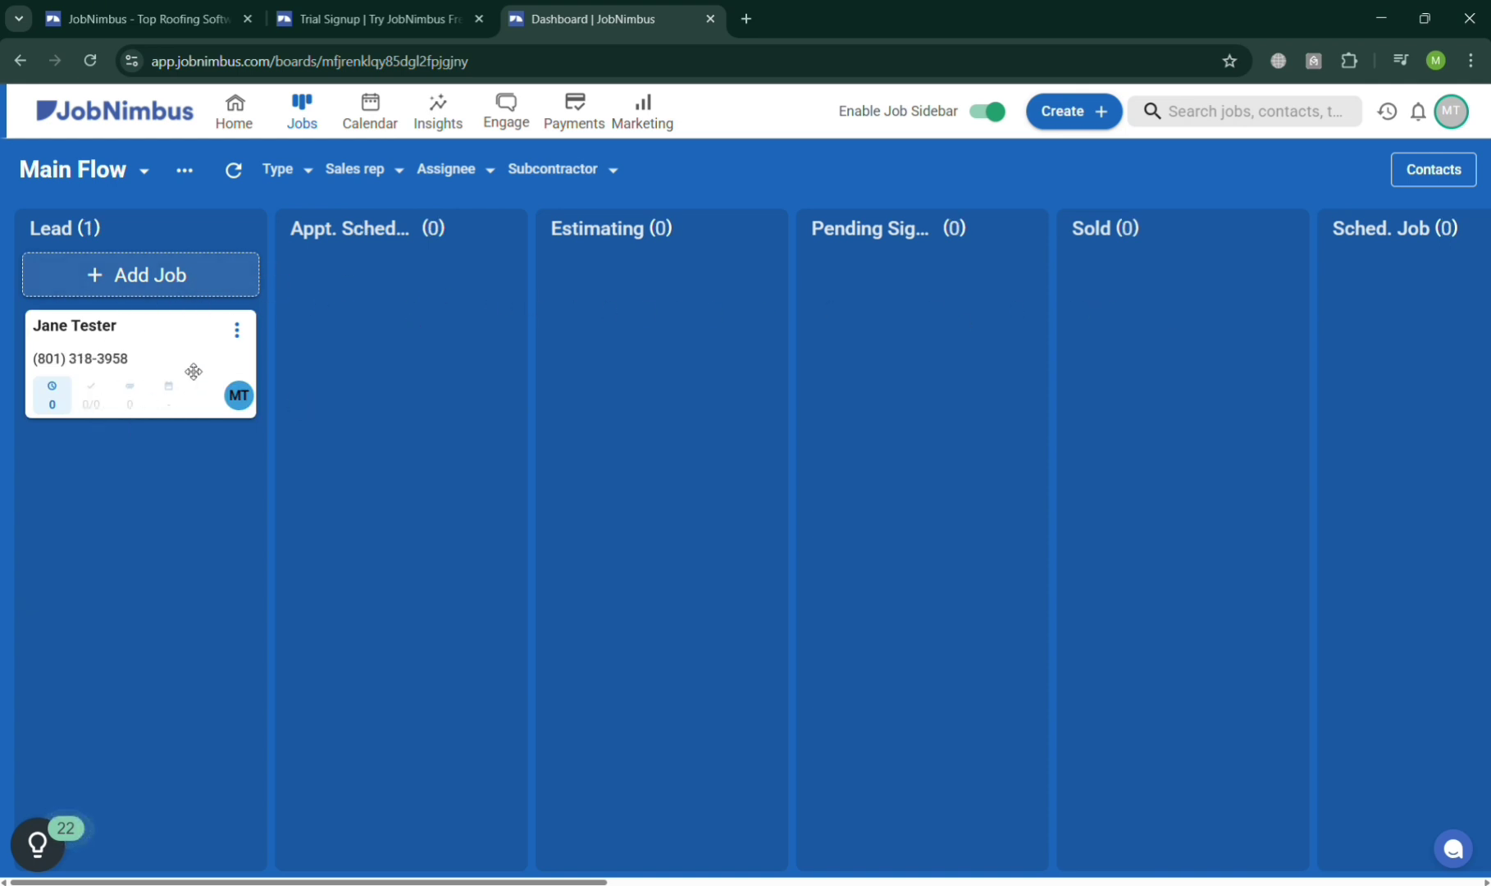
{"action": "left_click_drag", "start_coordinate": [193, 356], "coordinate": [385, 351]}
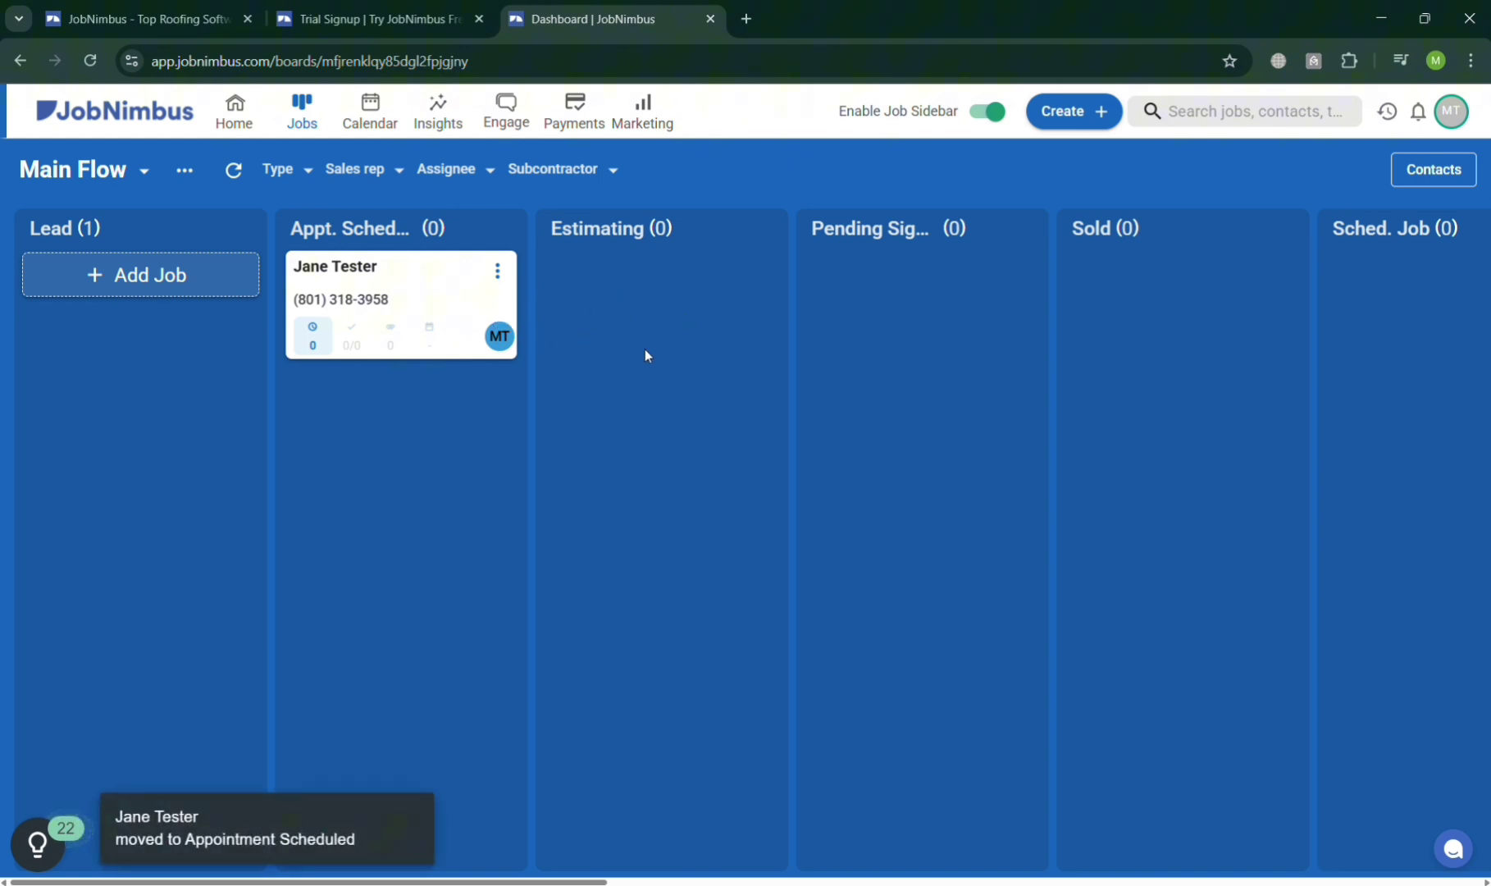
{"action": "left_click_drag", "start_coordinate": [408, 279], "coordinate": [885, 330]}
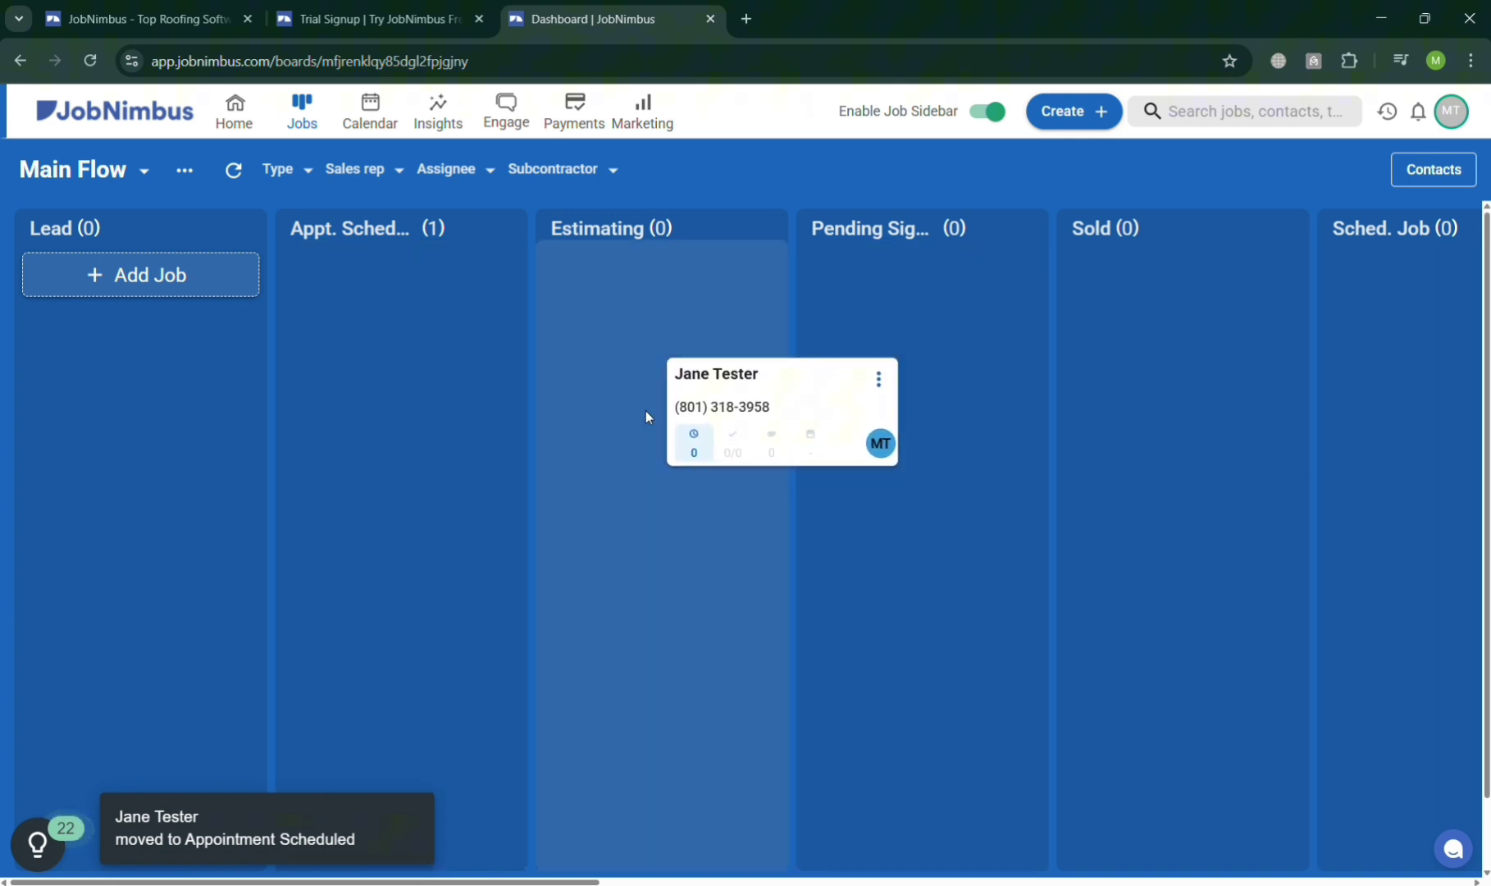
{"action": "left_click_drag", "start_coordinate": [559, 437], "coordinate": [126, 399]}
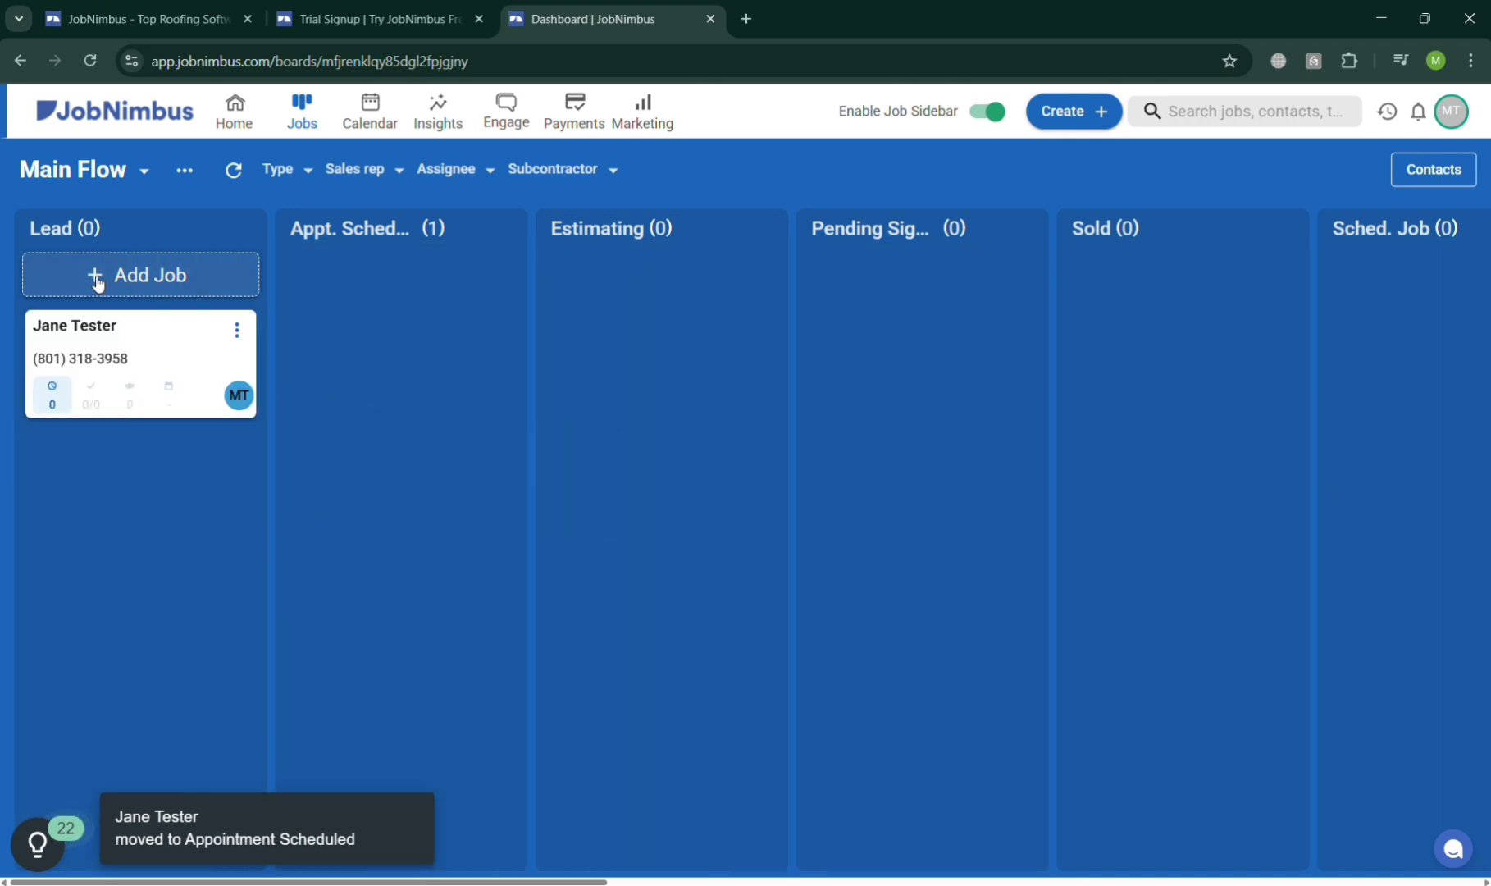
Start a new job and search existing contacts for 'Repai'.
{"action": "left_click", "coordinate": [97, 283]}
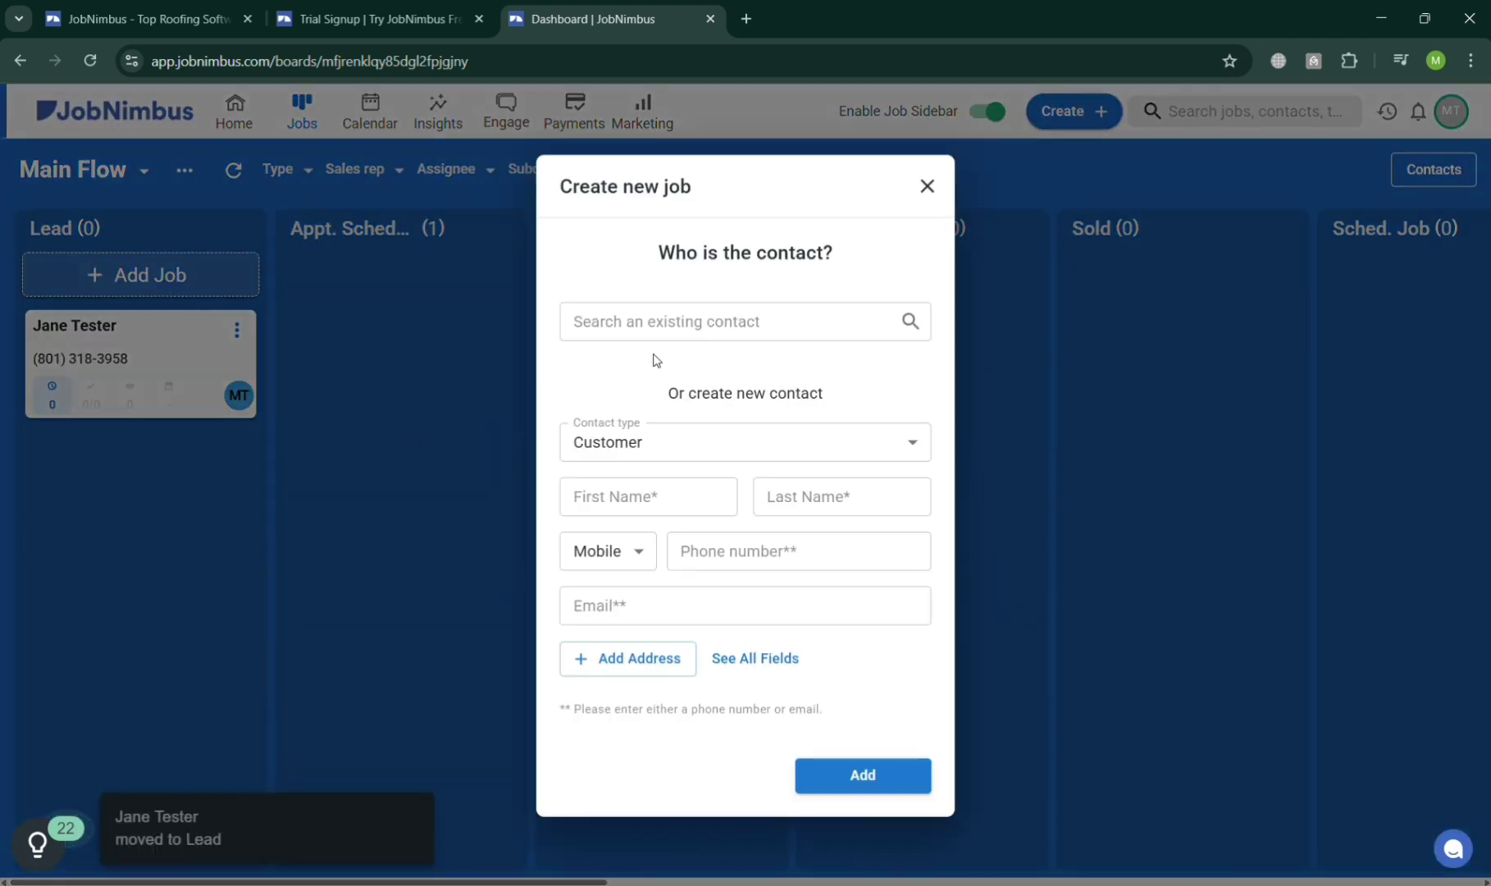
{"action": "left_click", "coordinate": [665, 320]}
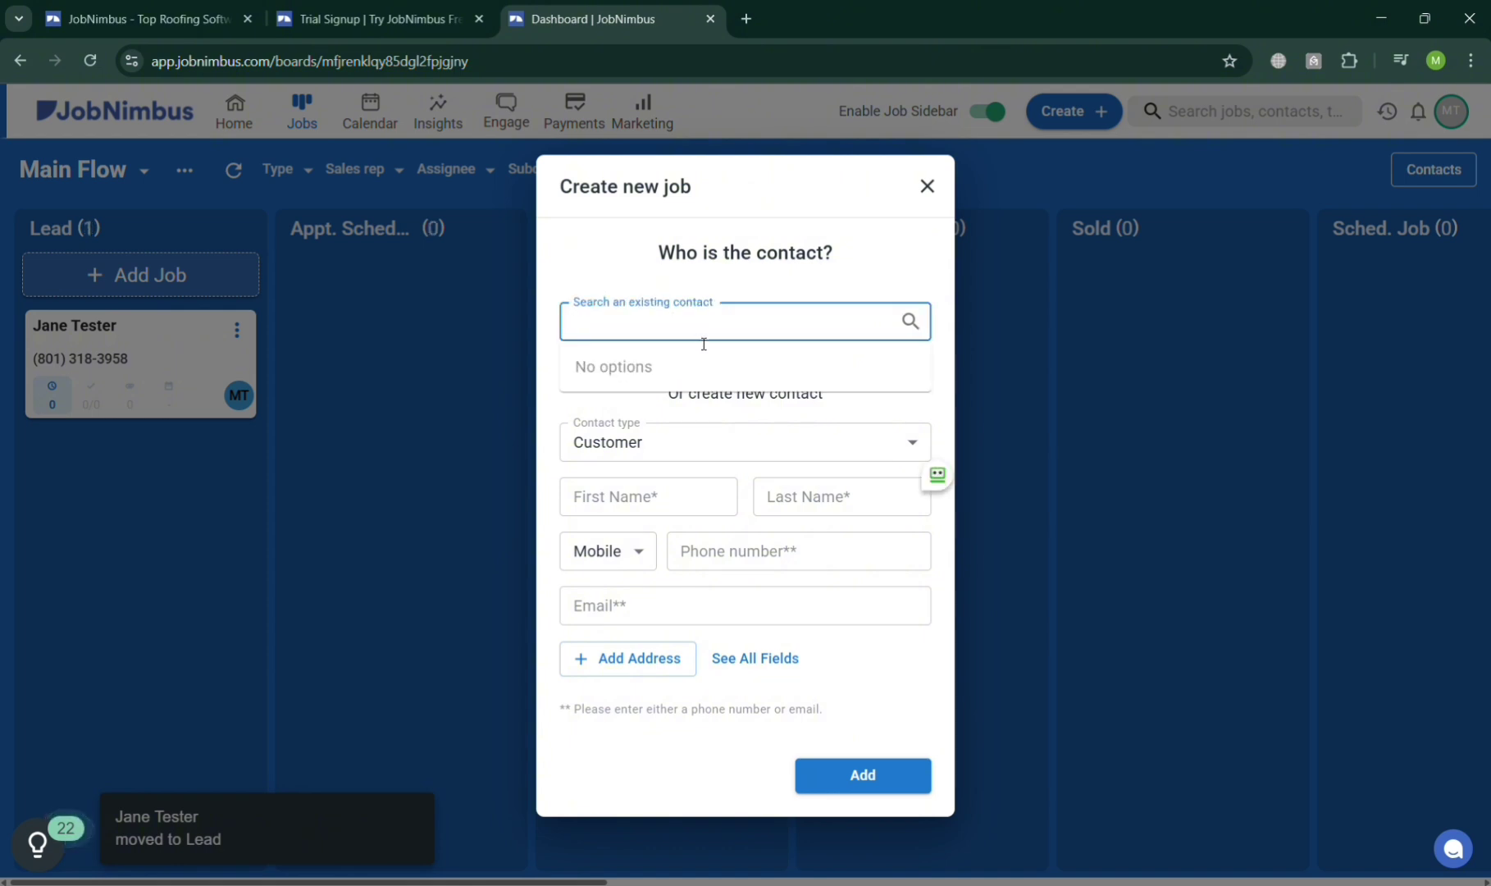
{"action": "type", "text": "Repair Roof"}
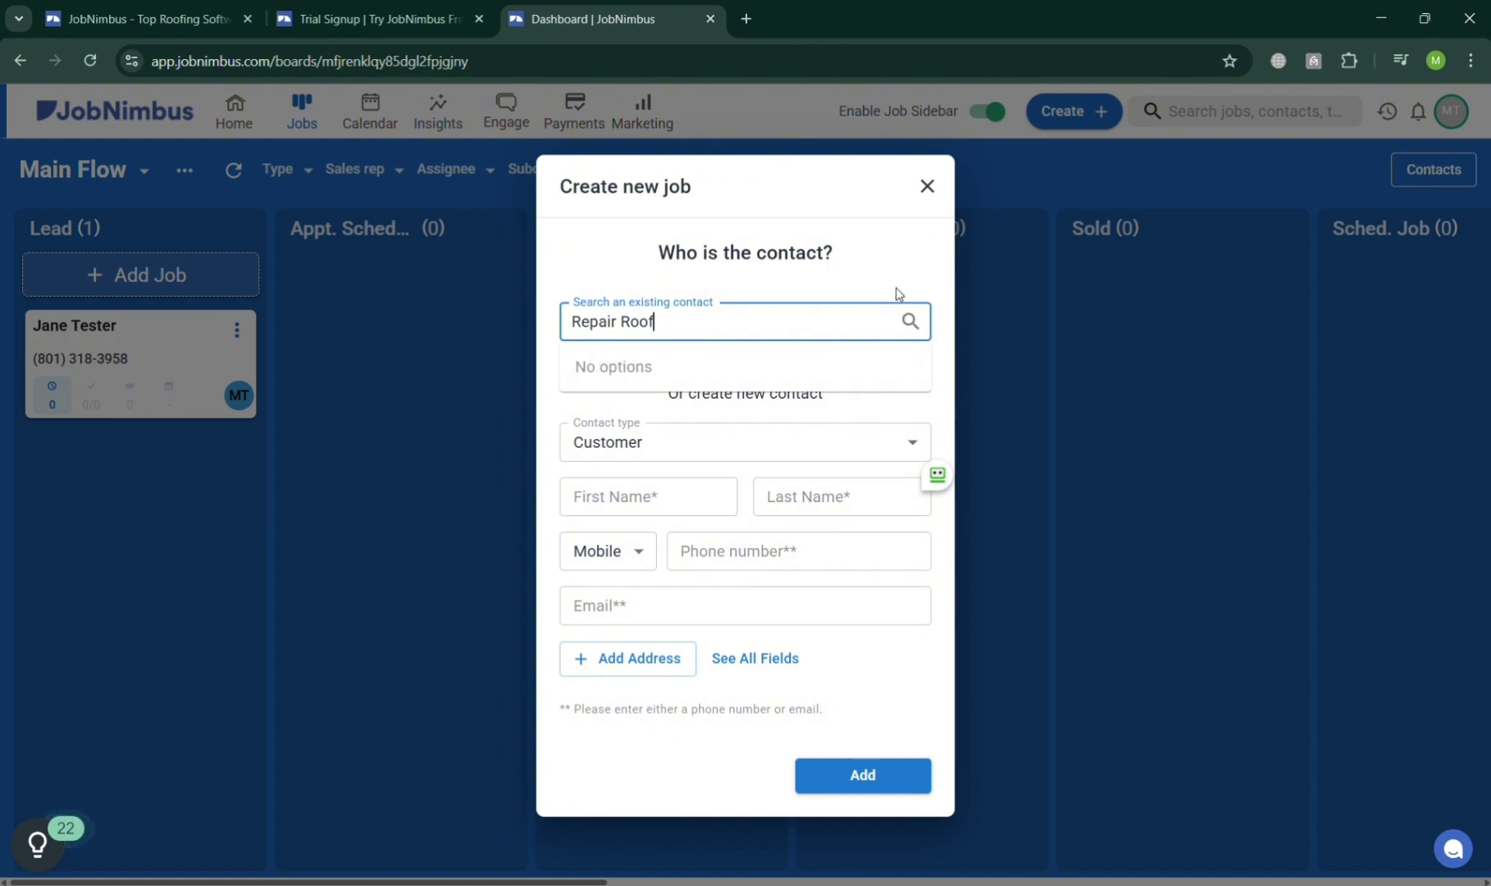
{"action": "key", "text": "Return"}
Browse the Customer contact type and new-contact fields, then close the job form unsaved.
{"action": "left_click", "coordinate": [790, 308]}
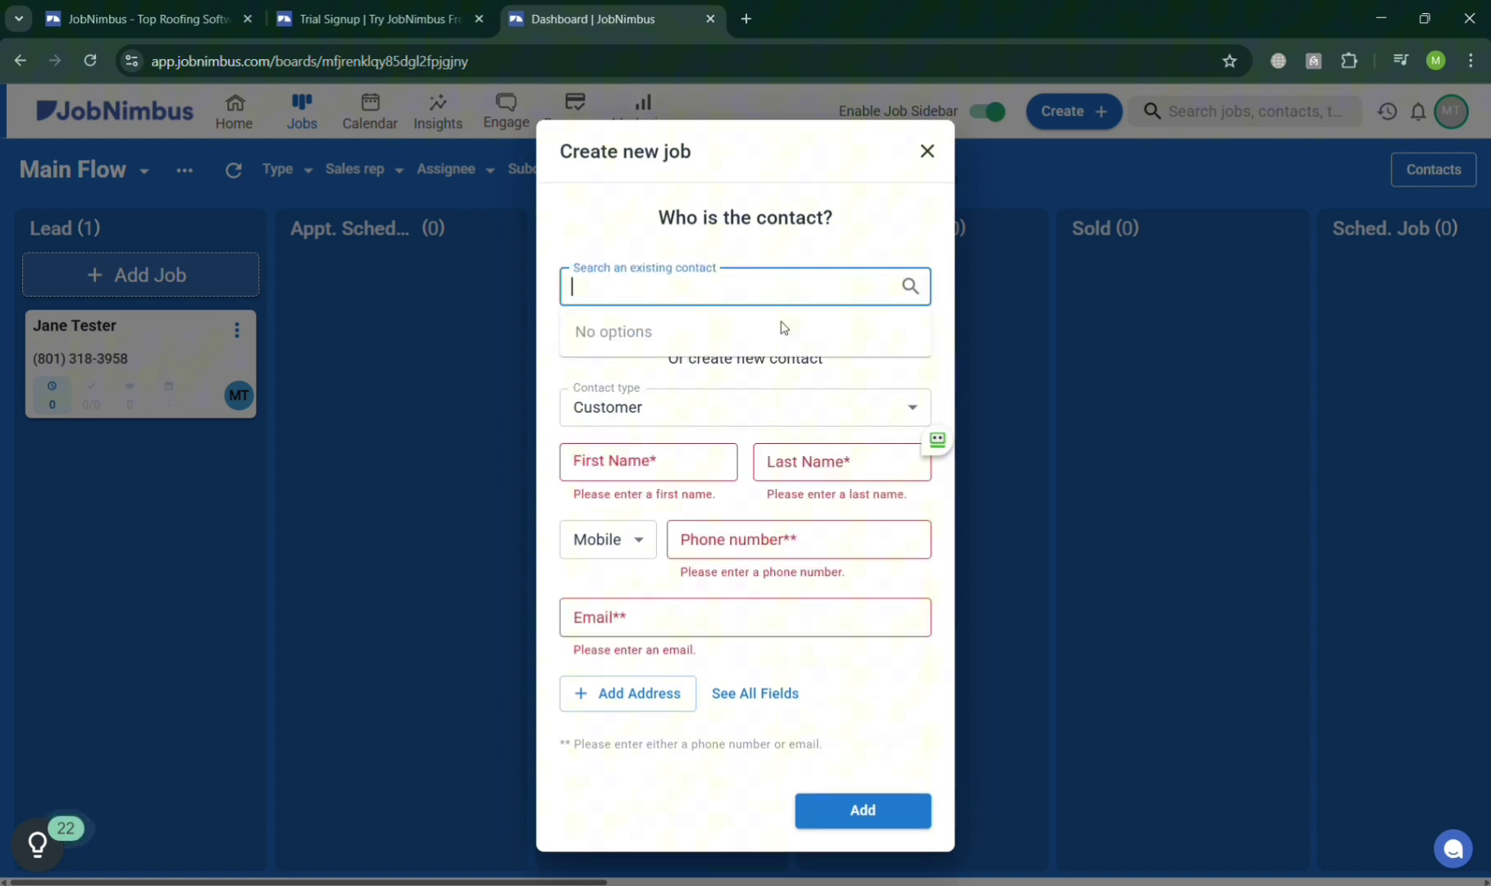
{"action": "left_click", "coordinate": [733, 405]}
{"action": "left_click", "coordinate": [777, 361]}
{"action": "left_click", "coordinate": [723, 474]}
{"action": "left_click", "coordinate": [797, 547]}
{"action": "left_click", "coordinate": [789, 621]}
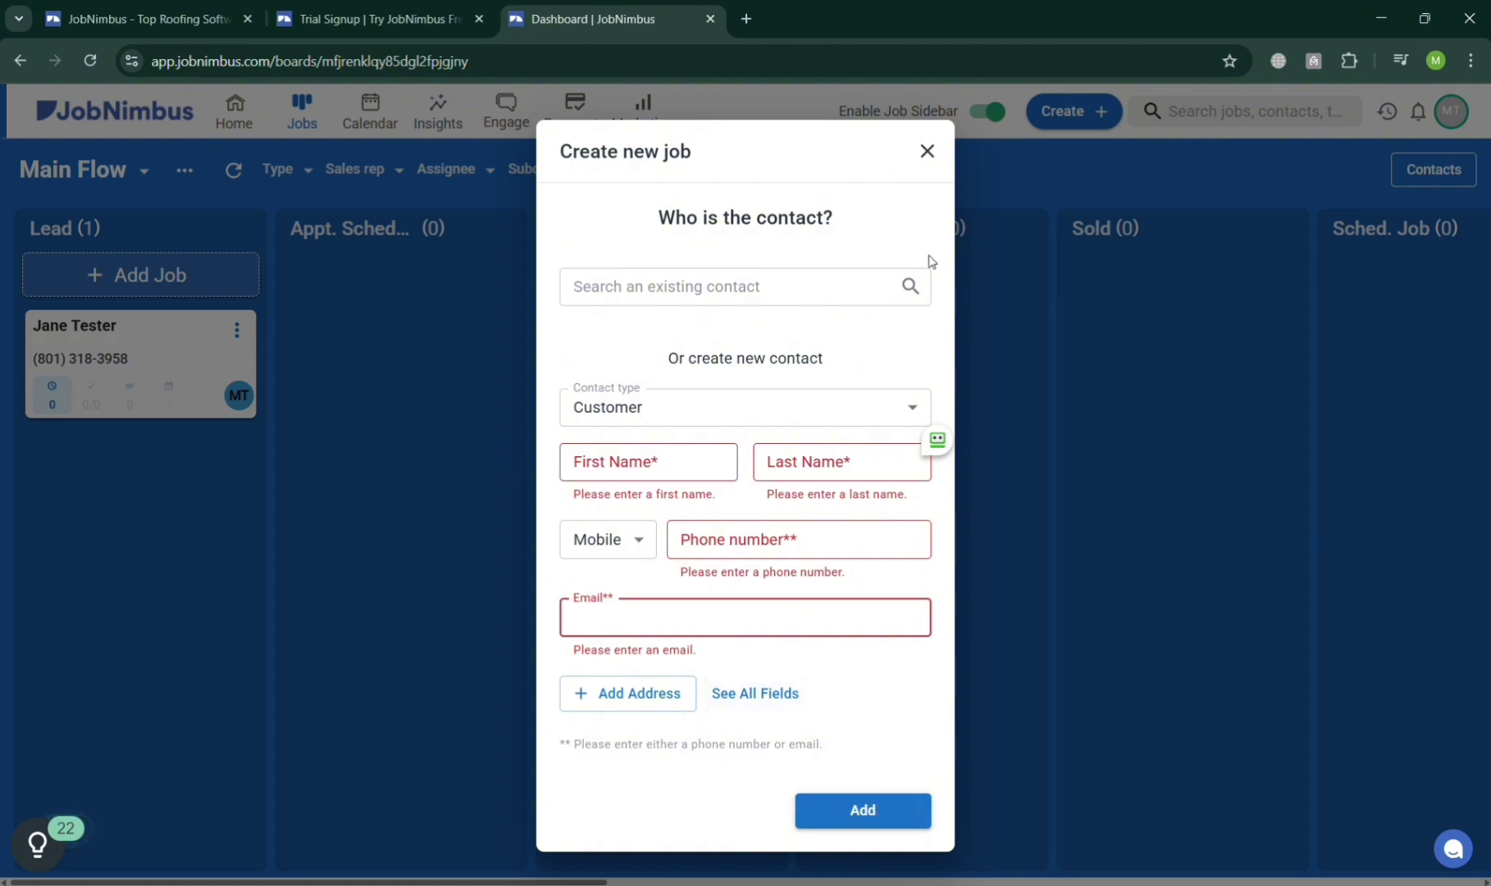
{"action": "left_click", "coordinate": [928, 151]}
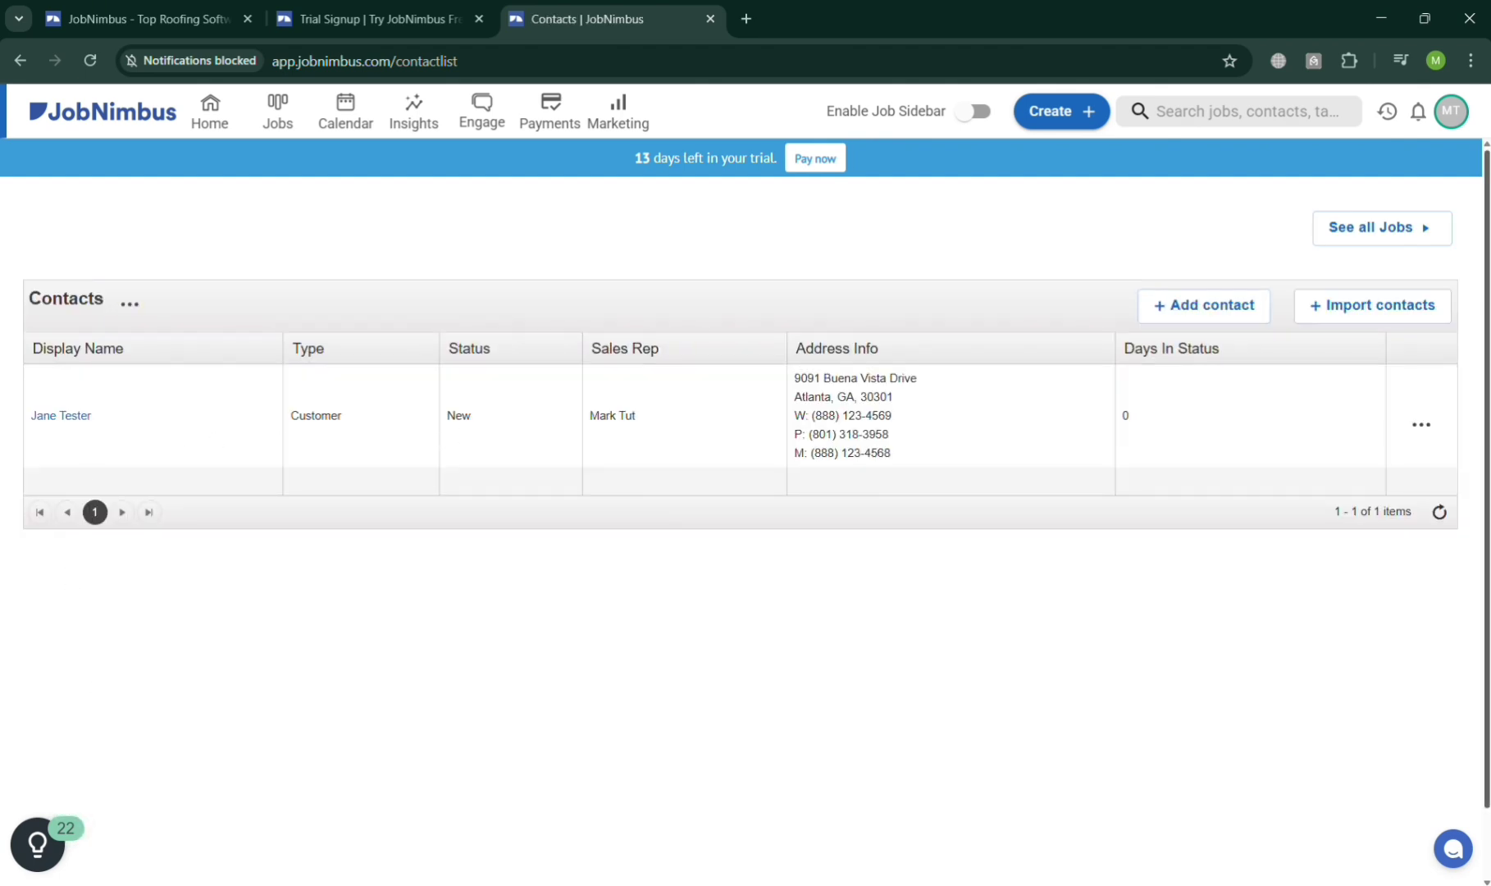
View the contact import page, then open and discard the Add contact form, checking its state list.
{"action": "left_click", "coordinate": [1386, 321]}
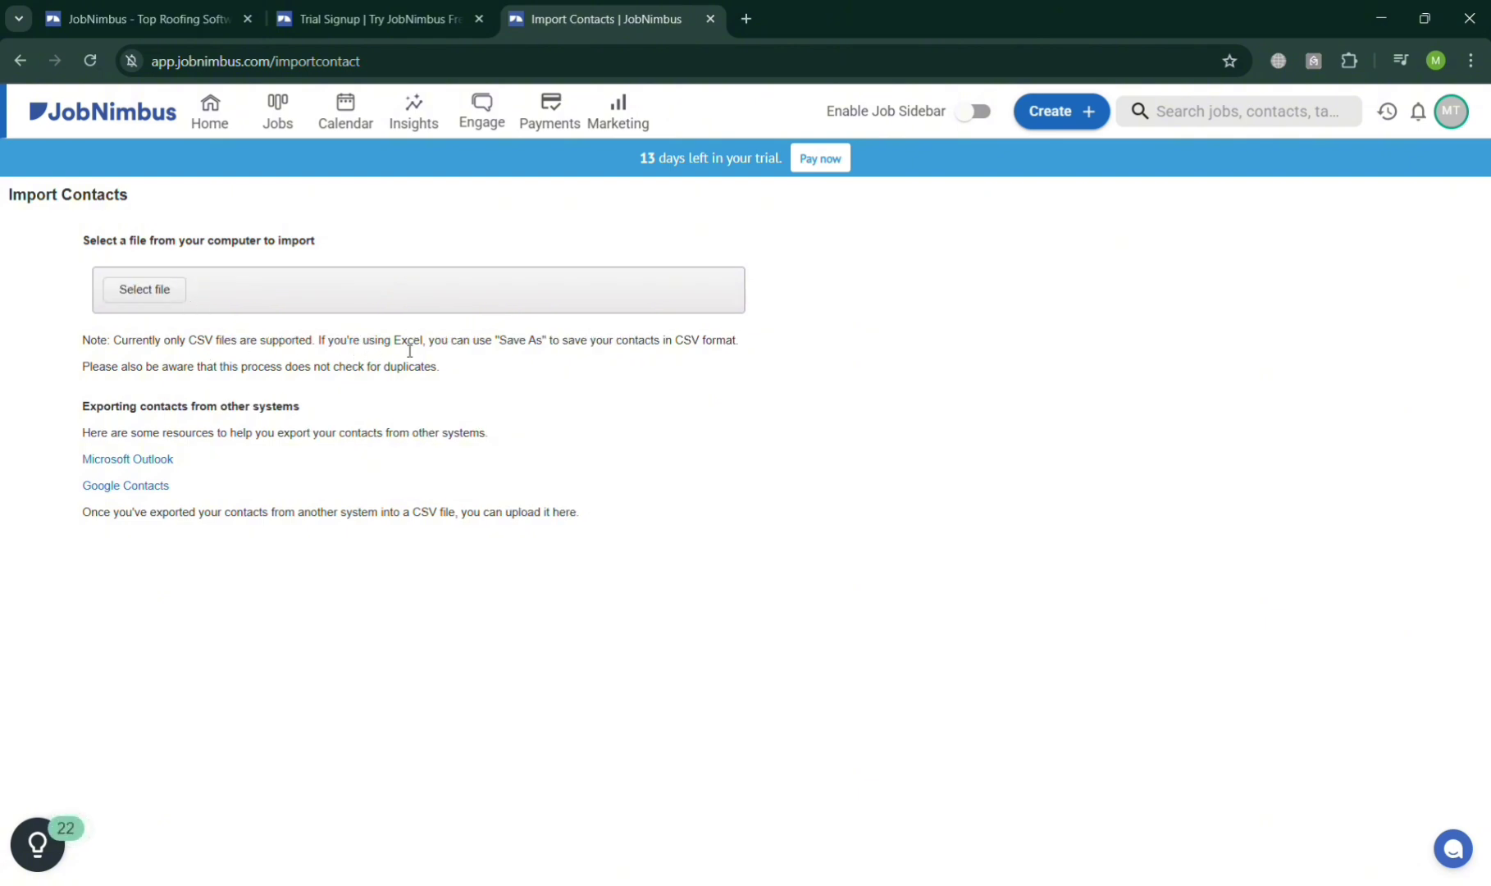
{"action": "key", "text": "alt+Left"}
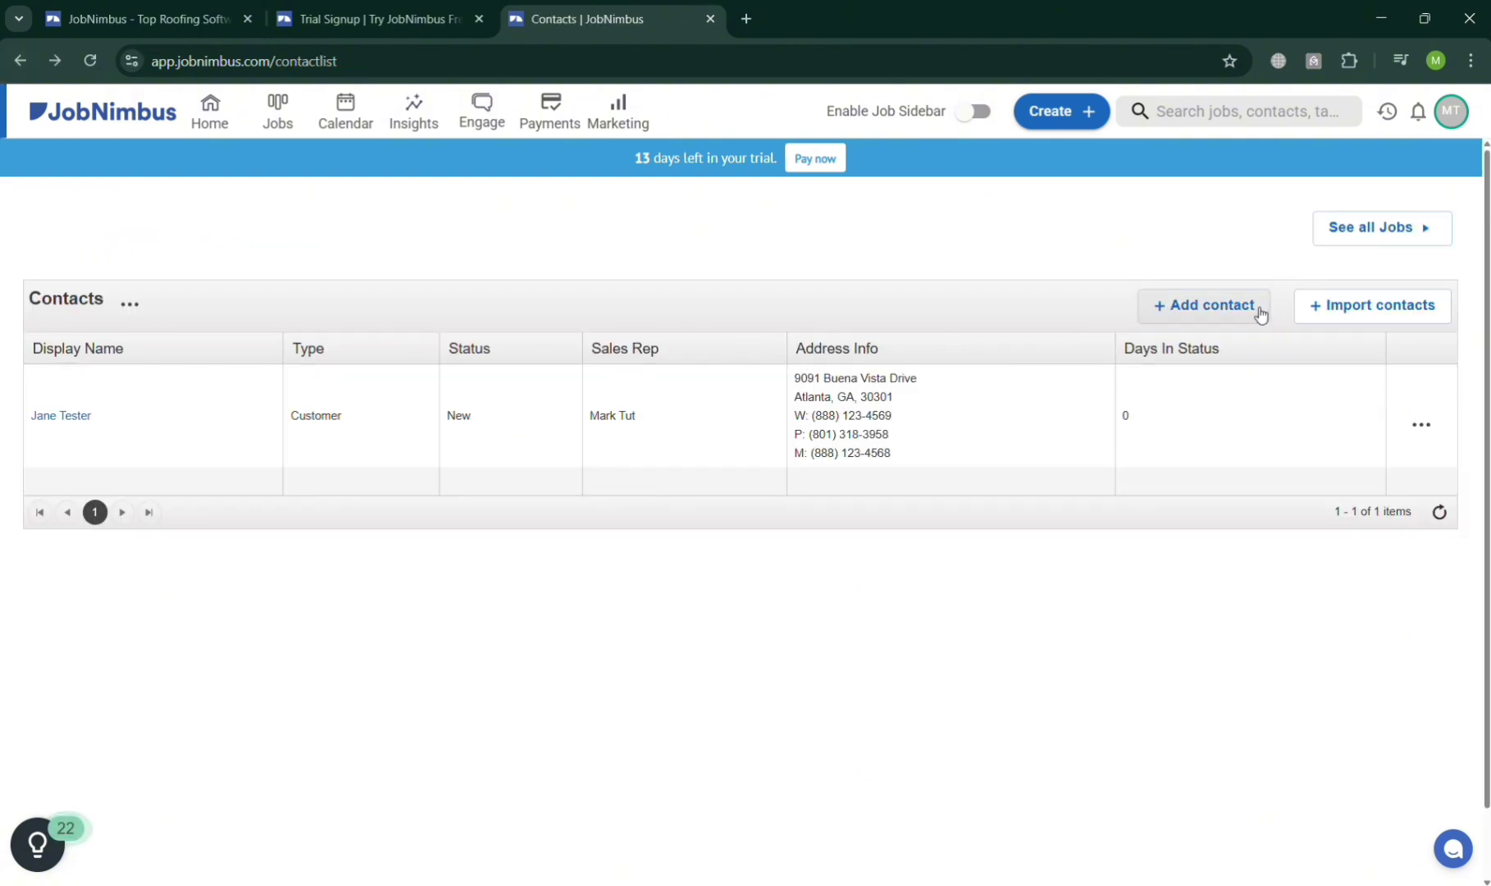
{"action": "left_click", "coordinate": [1259, 312]}
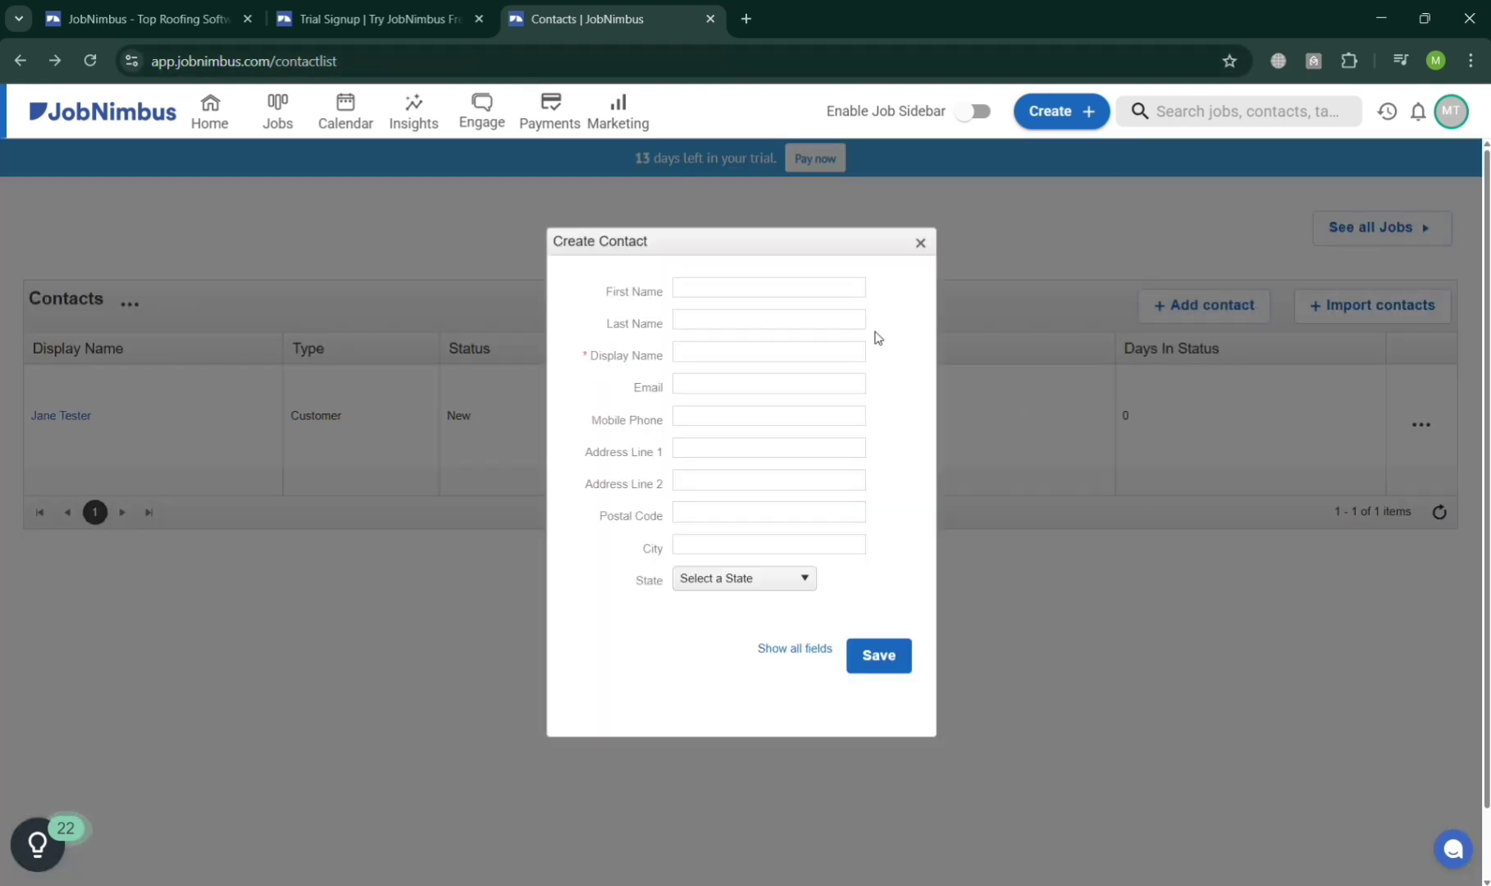
{"action": "left_click", "coordinate": [812, 581]}
{"action": "left_click", "coordinate": [806, 581]}
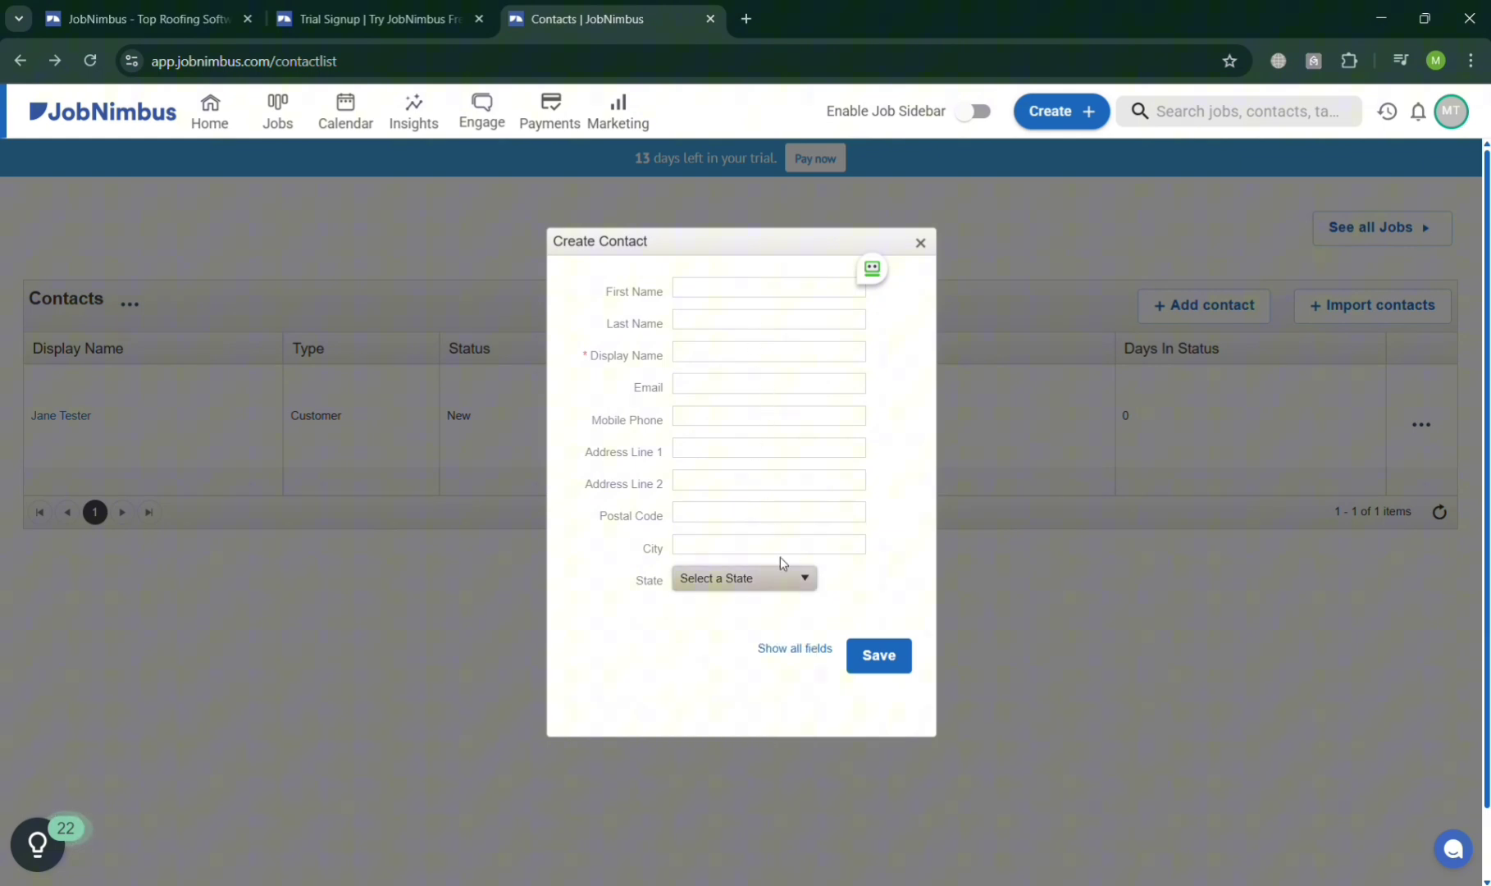
{"action": "left_click", "coordinate": [921, 243]}
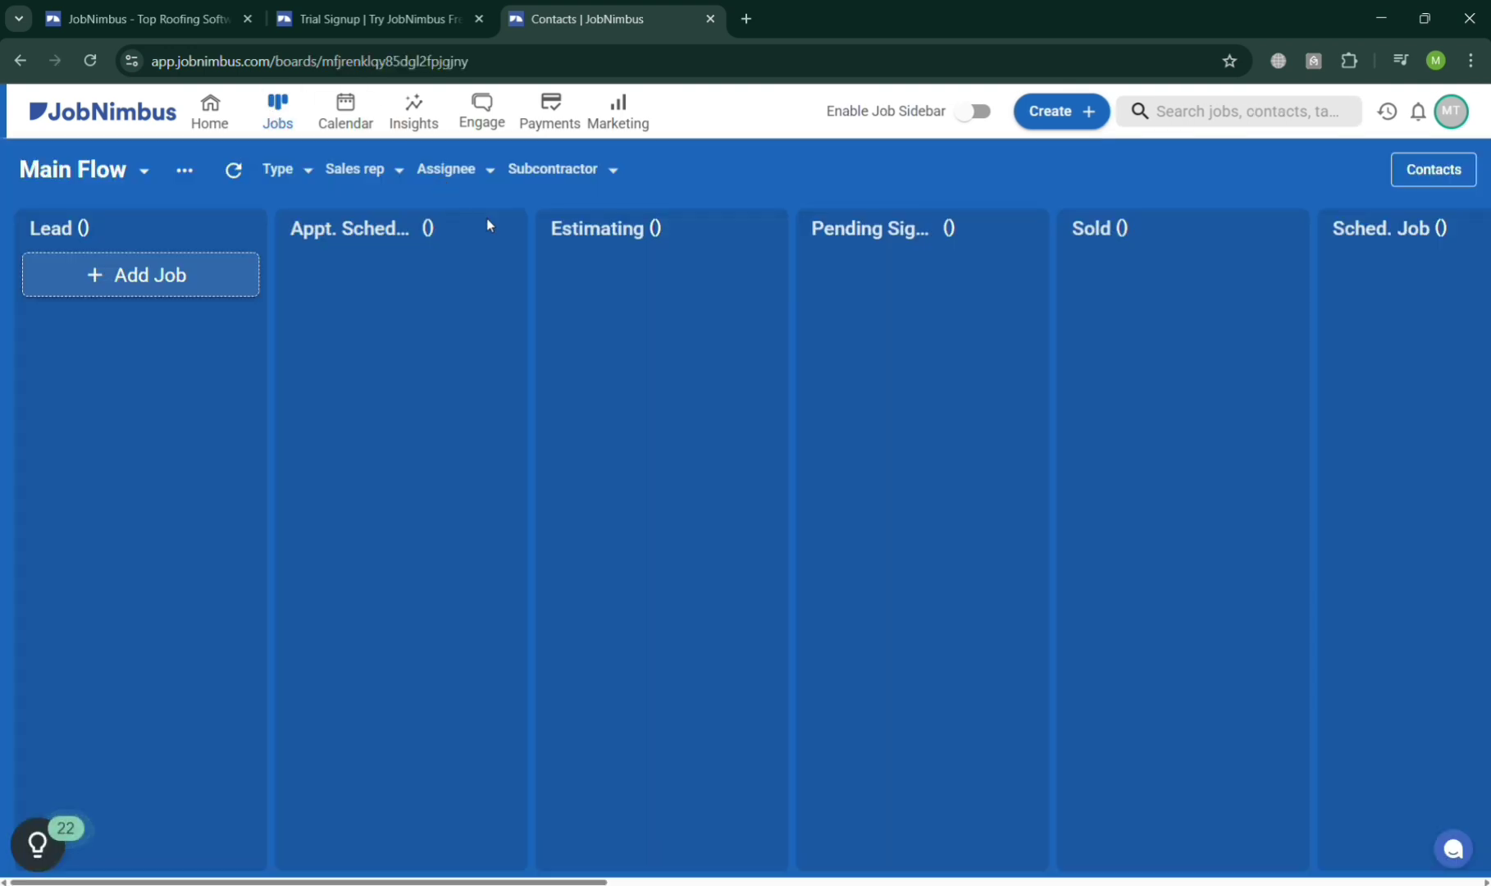
Check the job type, sales rep, assignee and subcontractor filters, then choose Create Board.
{"action": "left_click", "coordinate": [305, 172]}
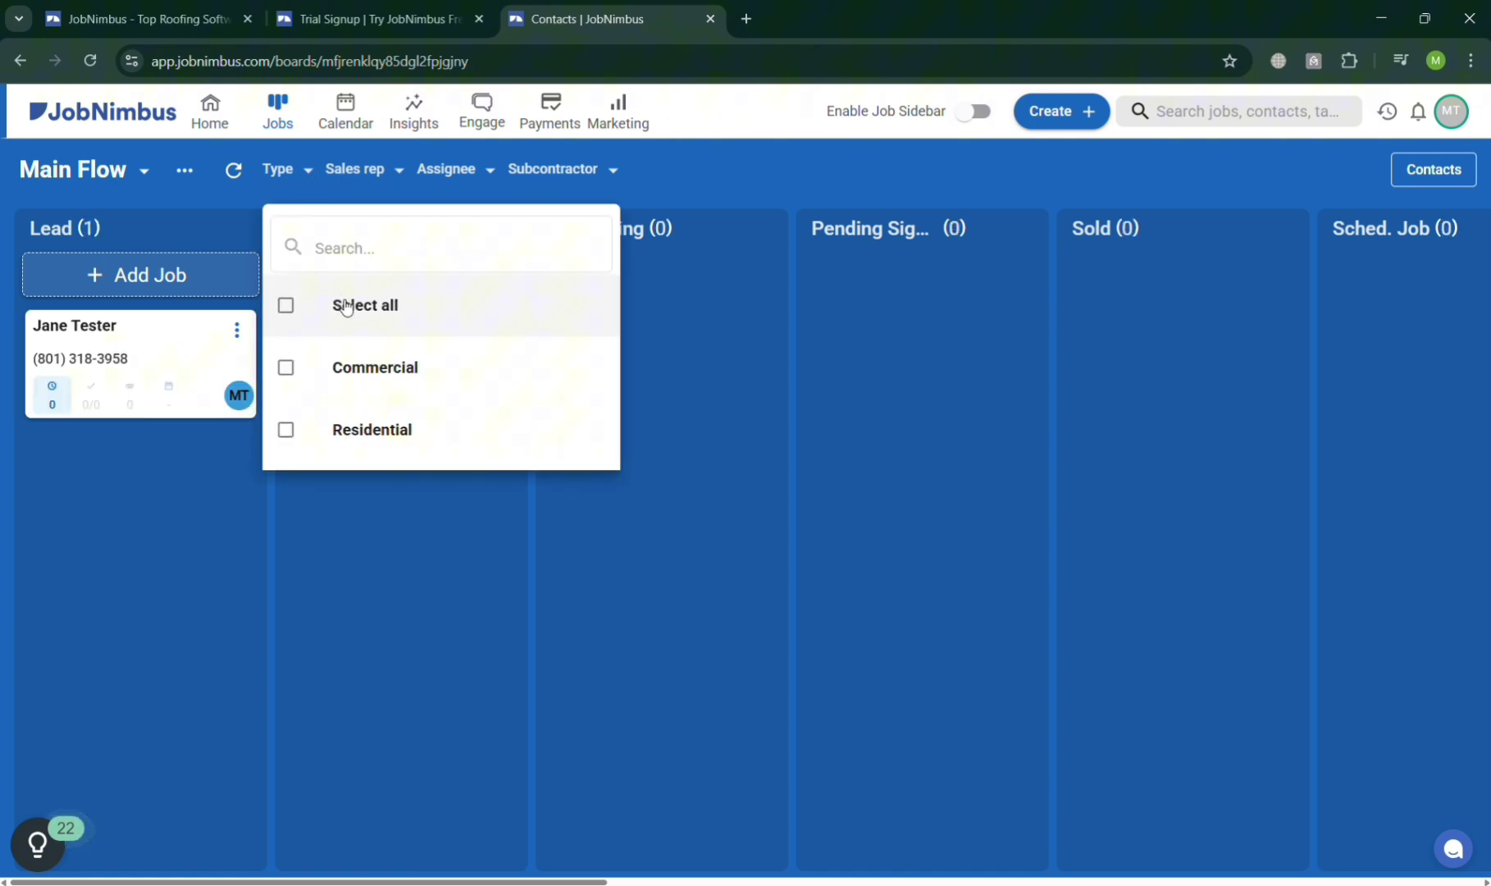
{"action": "left_click", "coordinate": [338, 484]}
{"action": "left_click", "coordinate": [368, 172]}
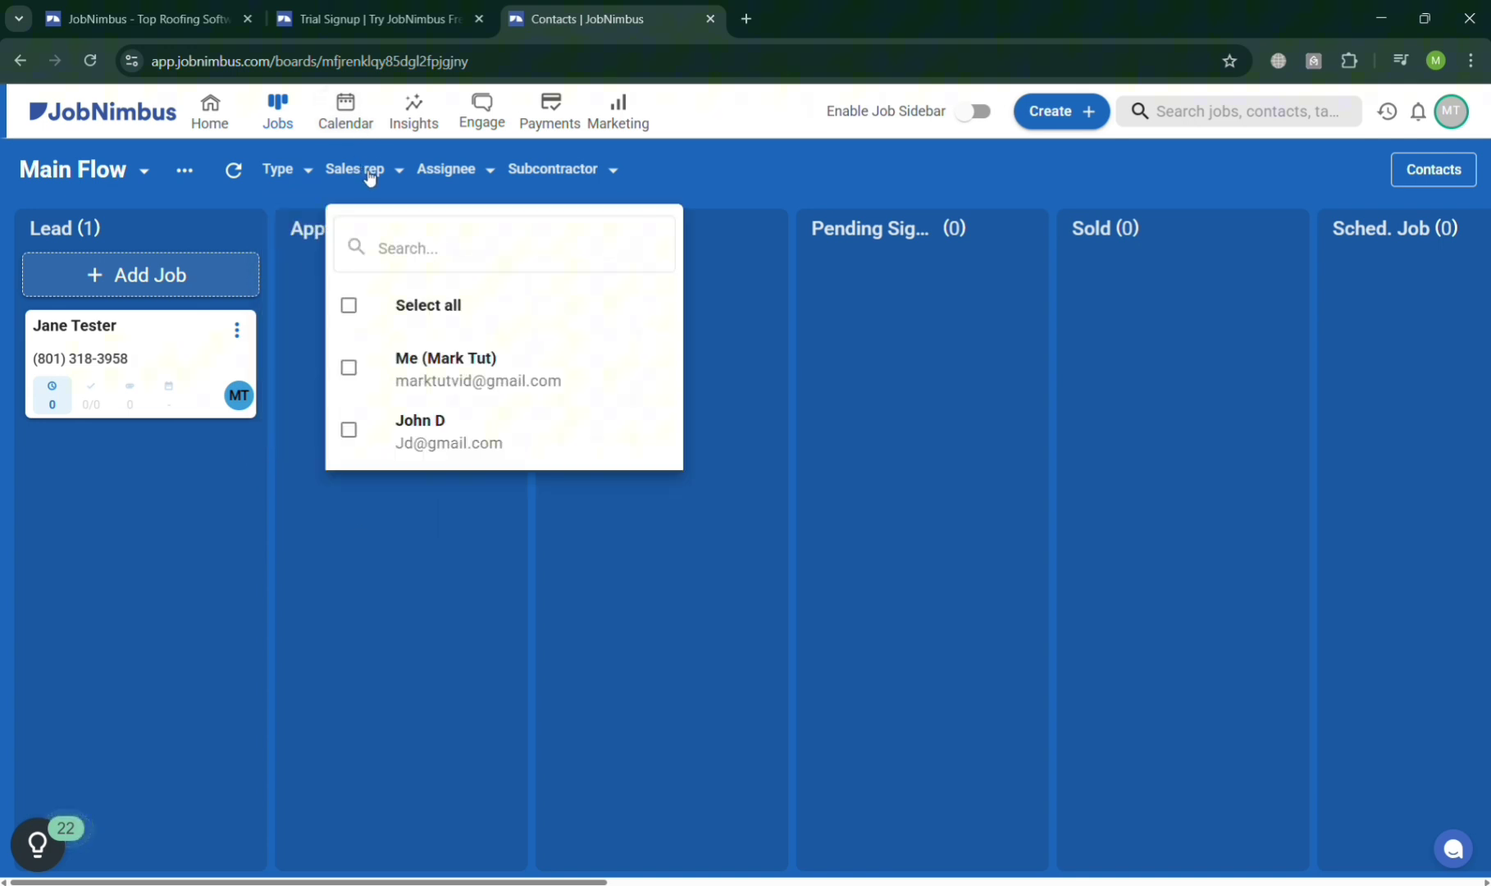
{"action": "left_click", "coordinate": [472, 174]}
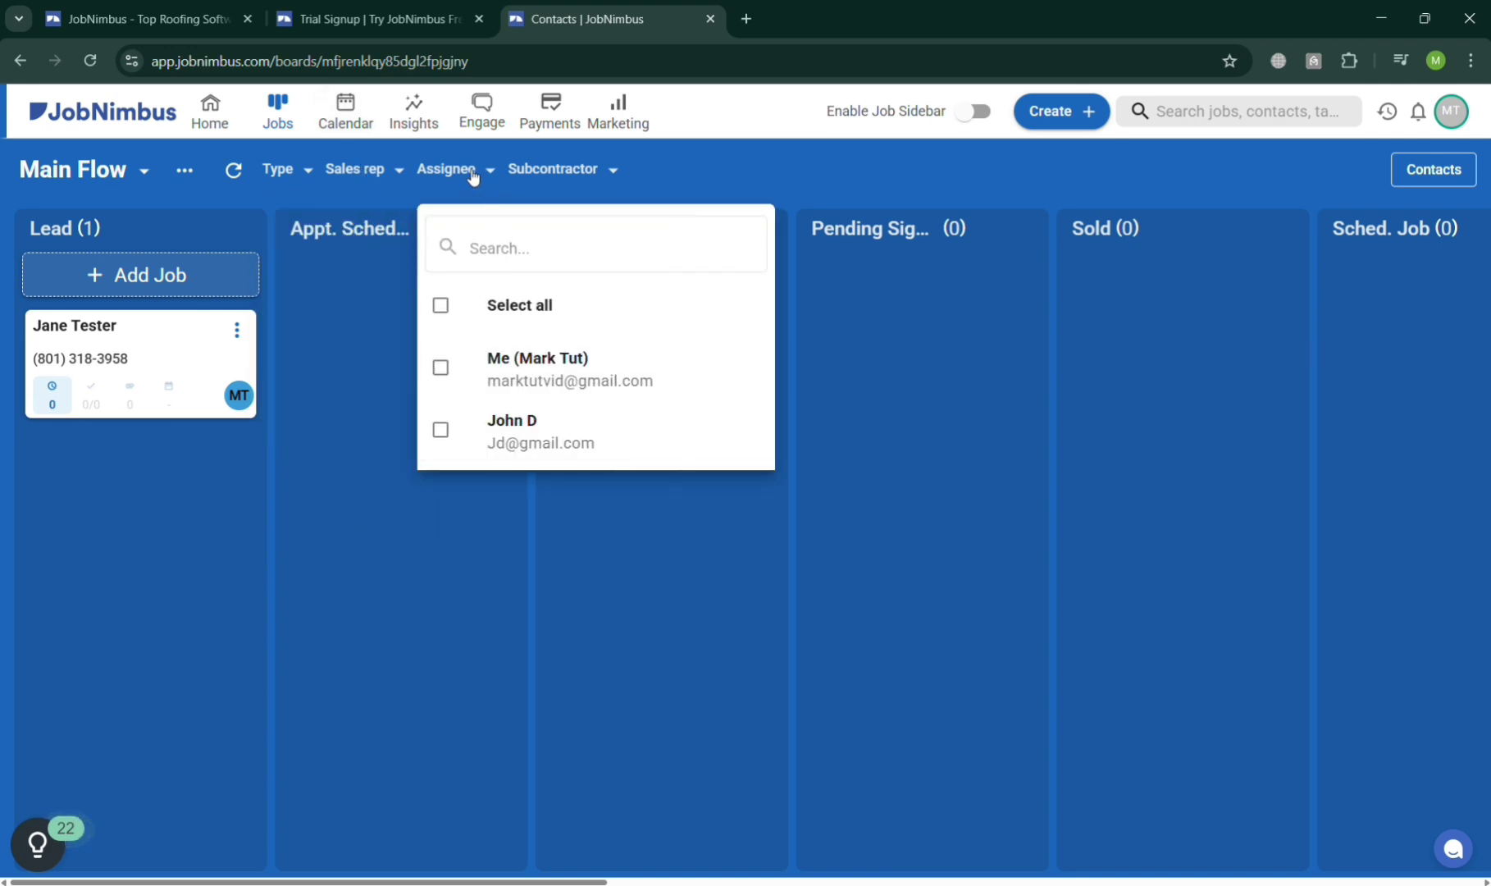
{"action": "left_click", "coordinate": [564, 173]}
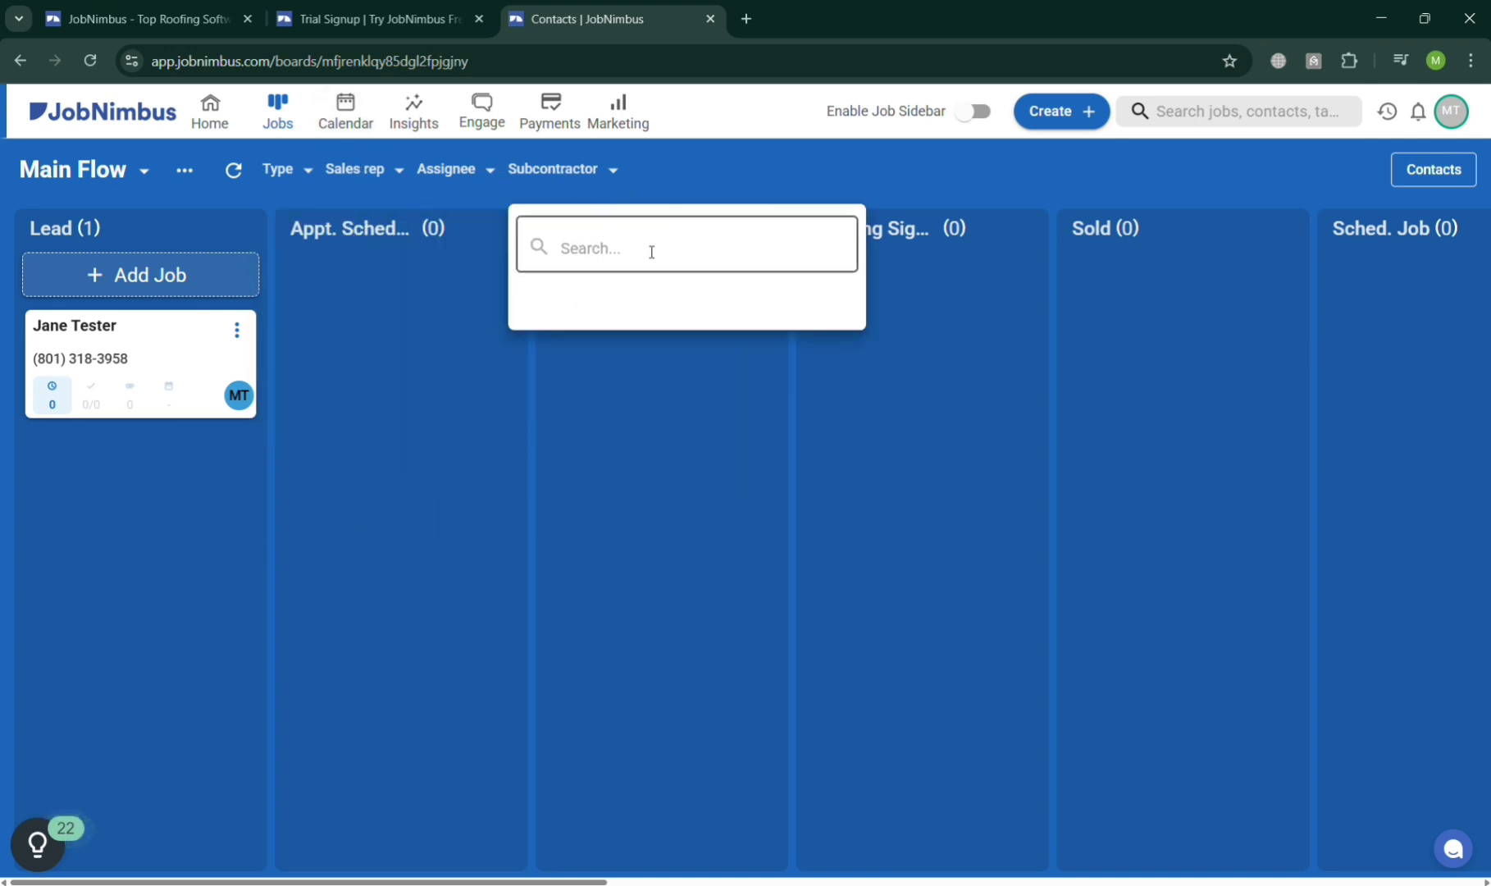
{"action": "left_click", "coordinate": [143, 172]}
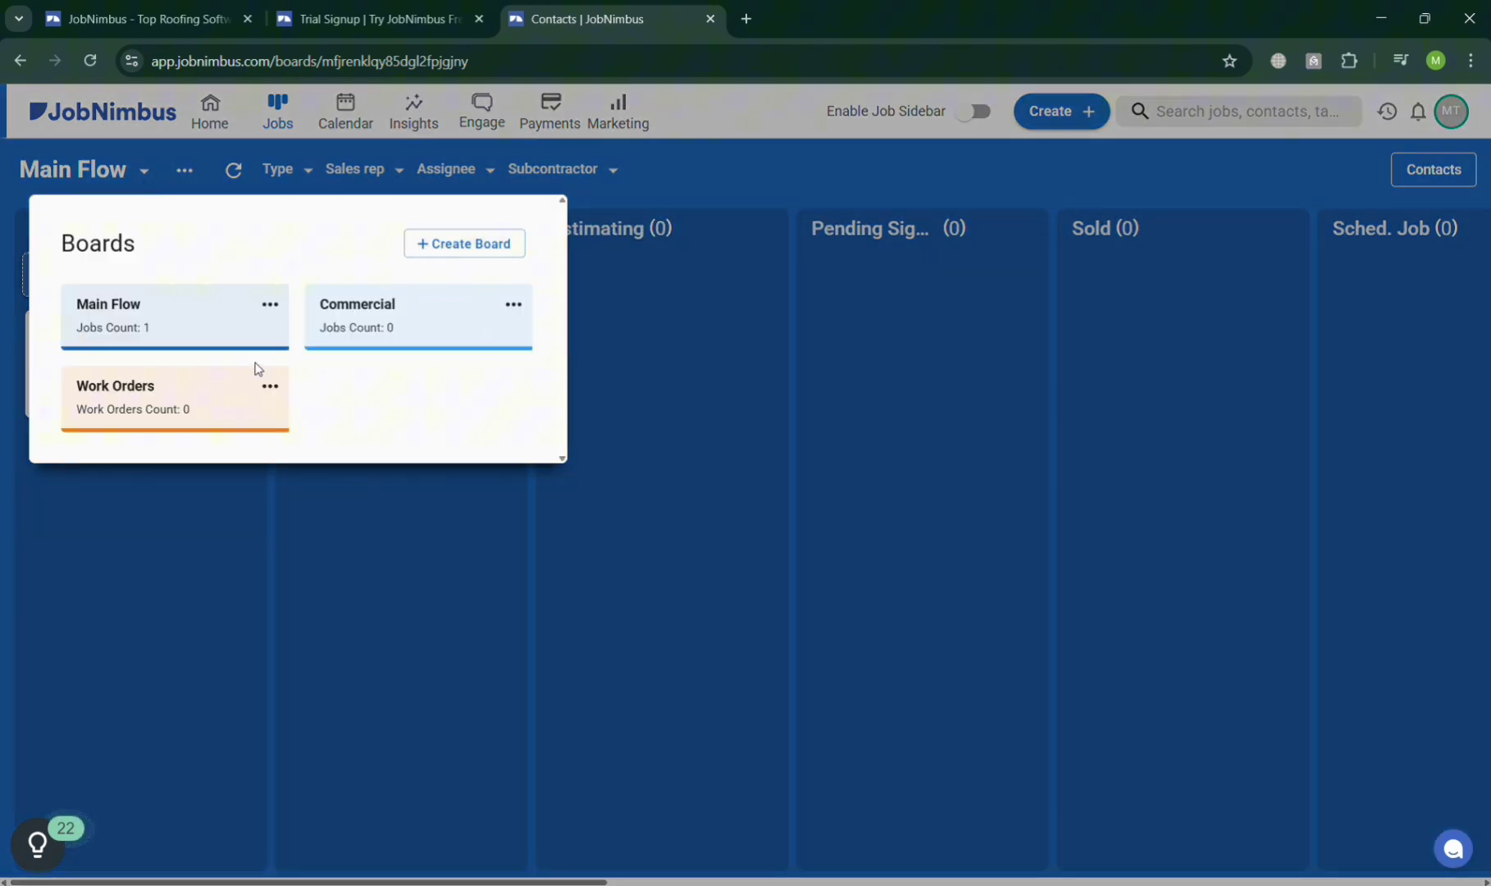
{"action": "left_click", "coordinate": [435, 244]}
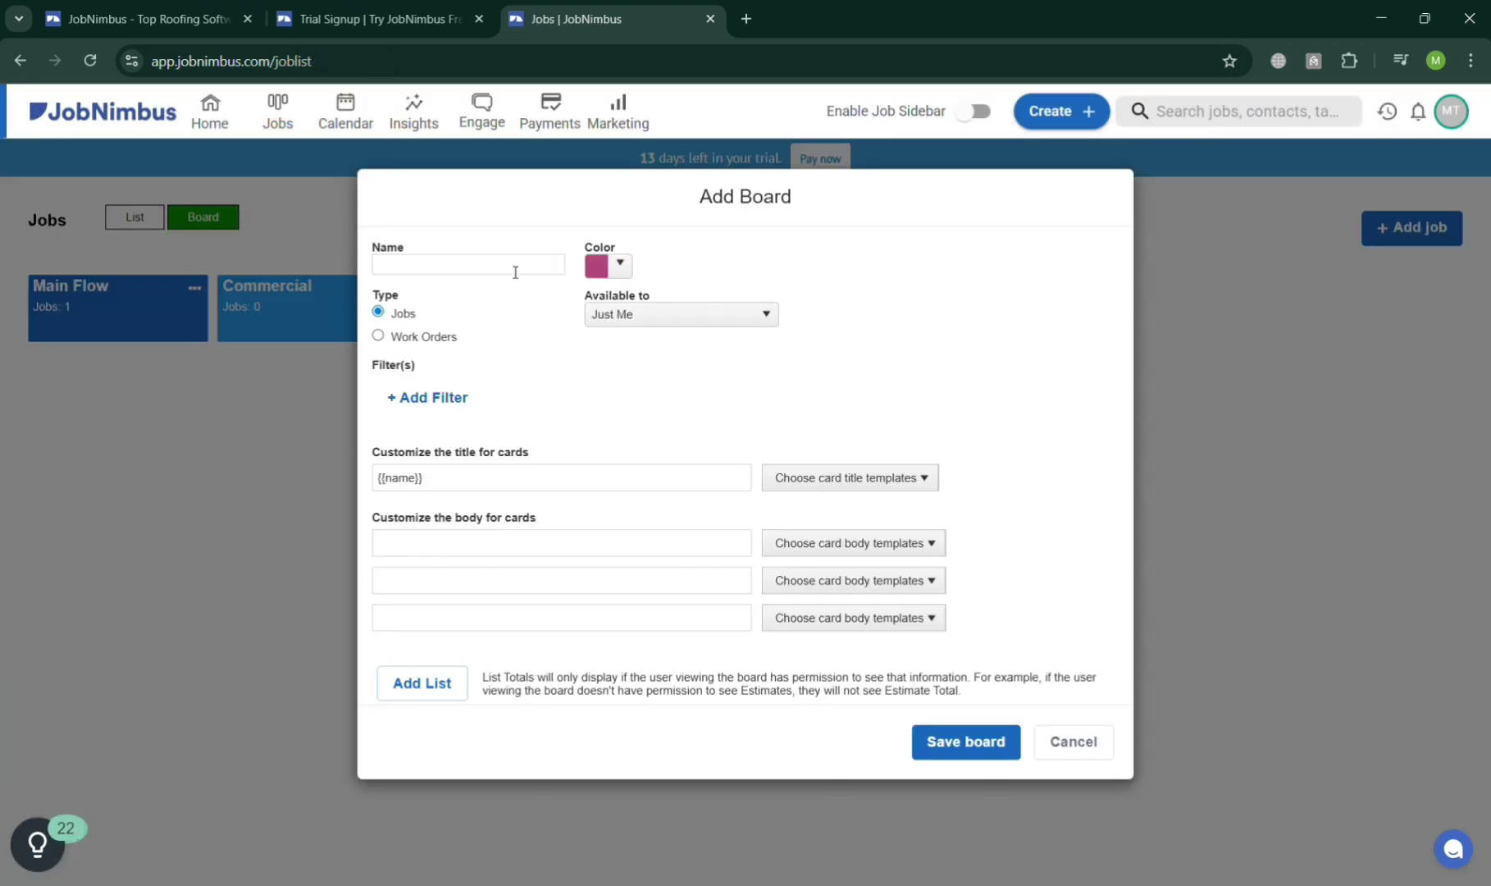
Set the new board's availability to All Team Members, view card body templates, then cancel it.
{"action": "left_click", "coordinate": [710, 317]}
{"action": "left_click", "coordinate": [709, 318]}
{"action": "left_click", "coordinate": [710, 318]}
{"action": "left_click", "coordinate": [716, 372]}
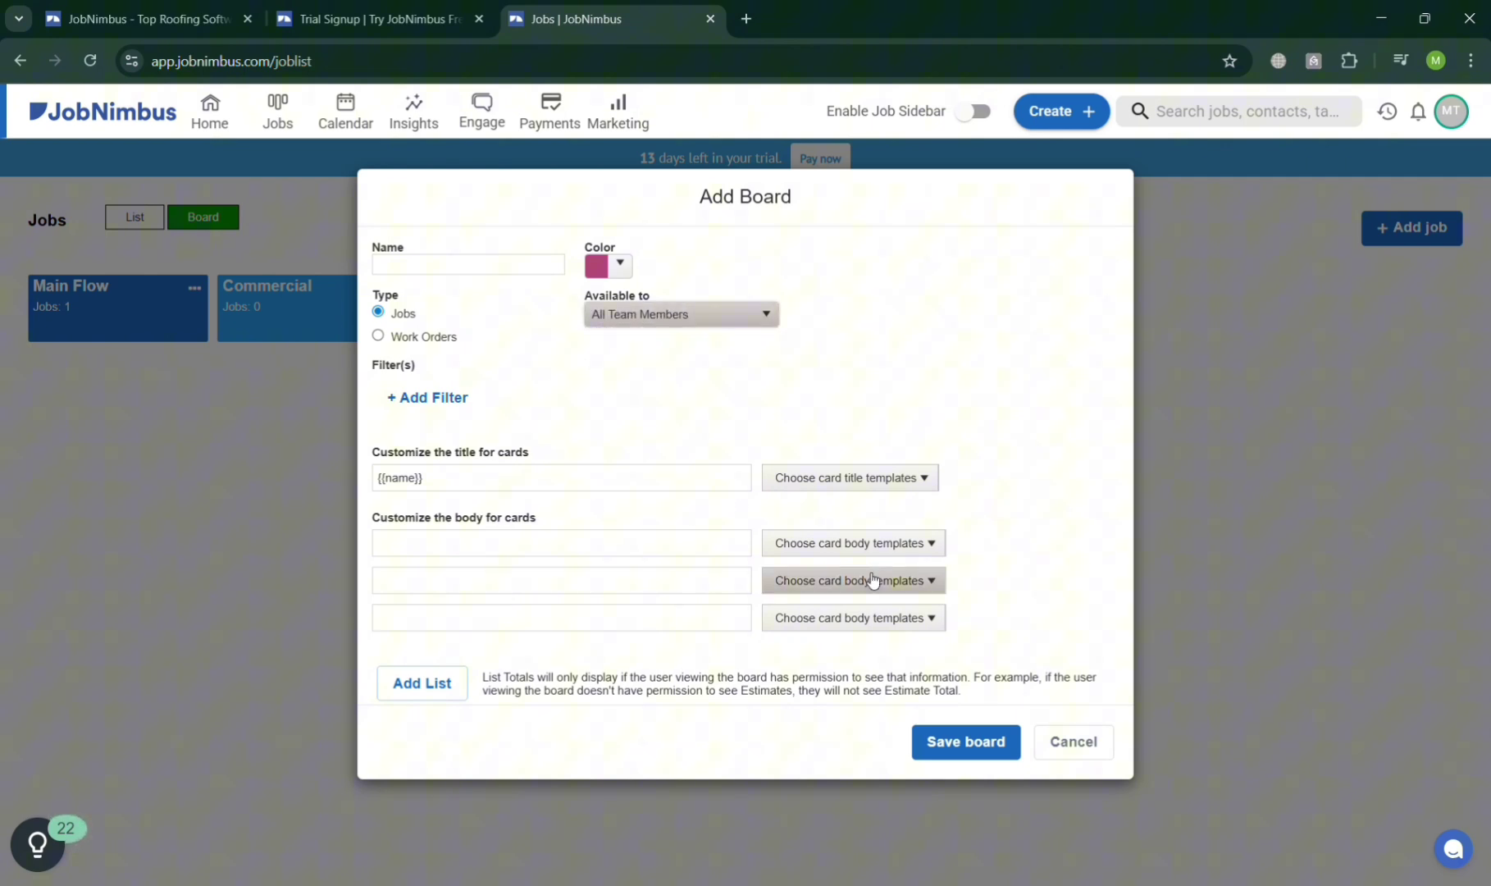
{"action": "left_click", "coordinate": [862, 543]}
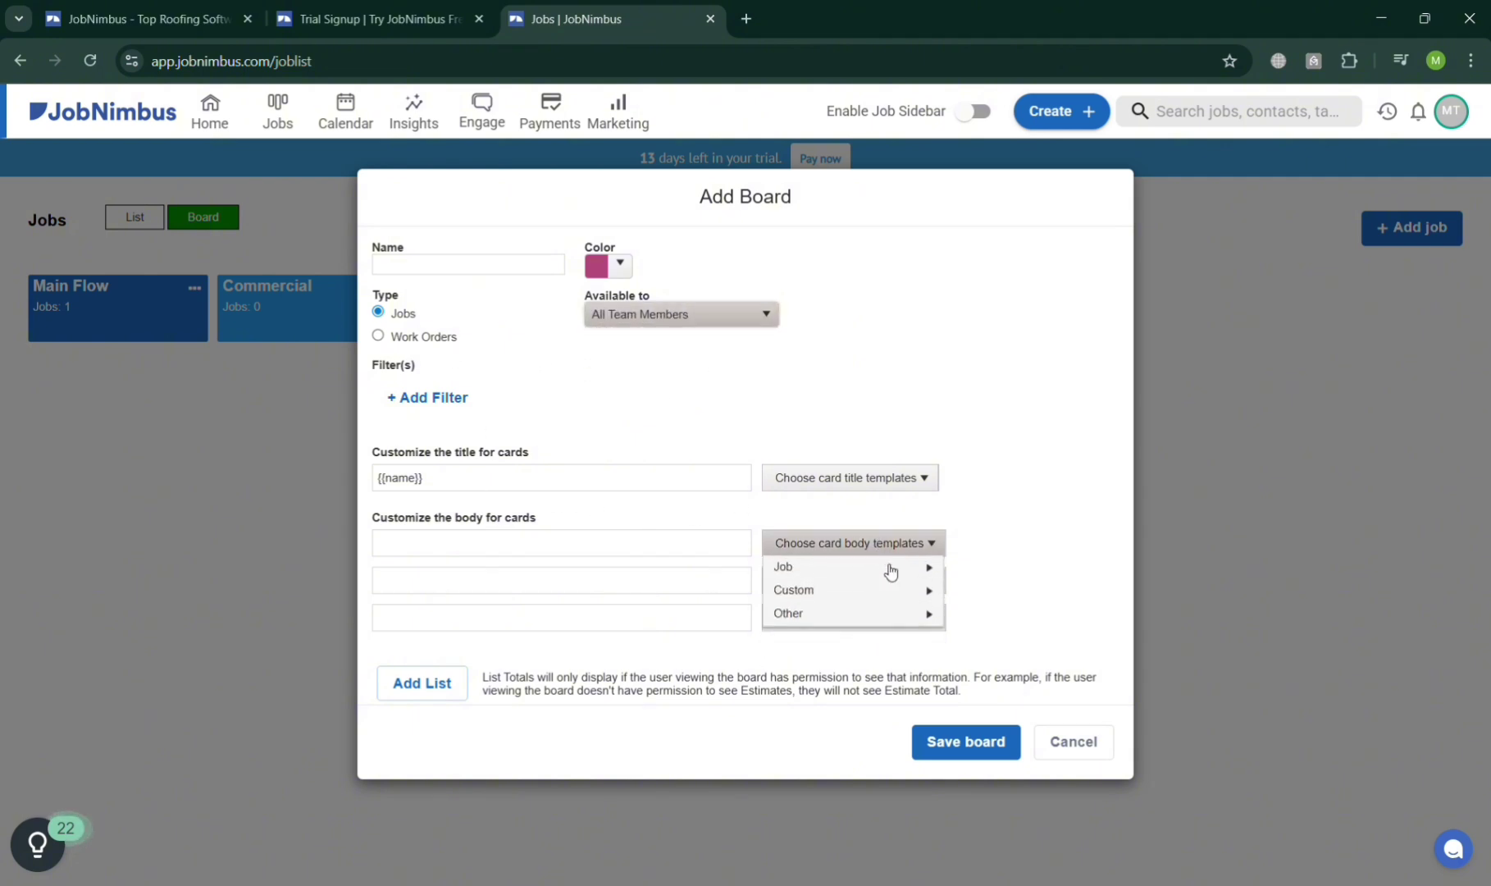
{"action": "left_click", "coordinate": [1084, 745]}
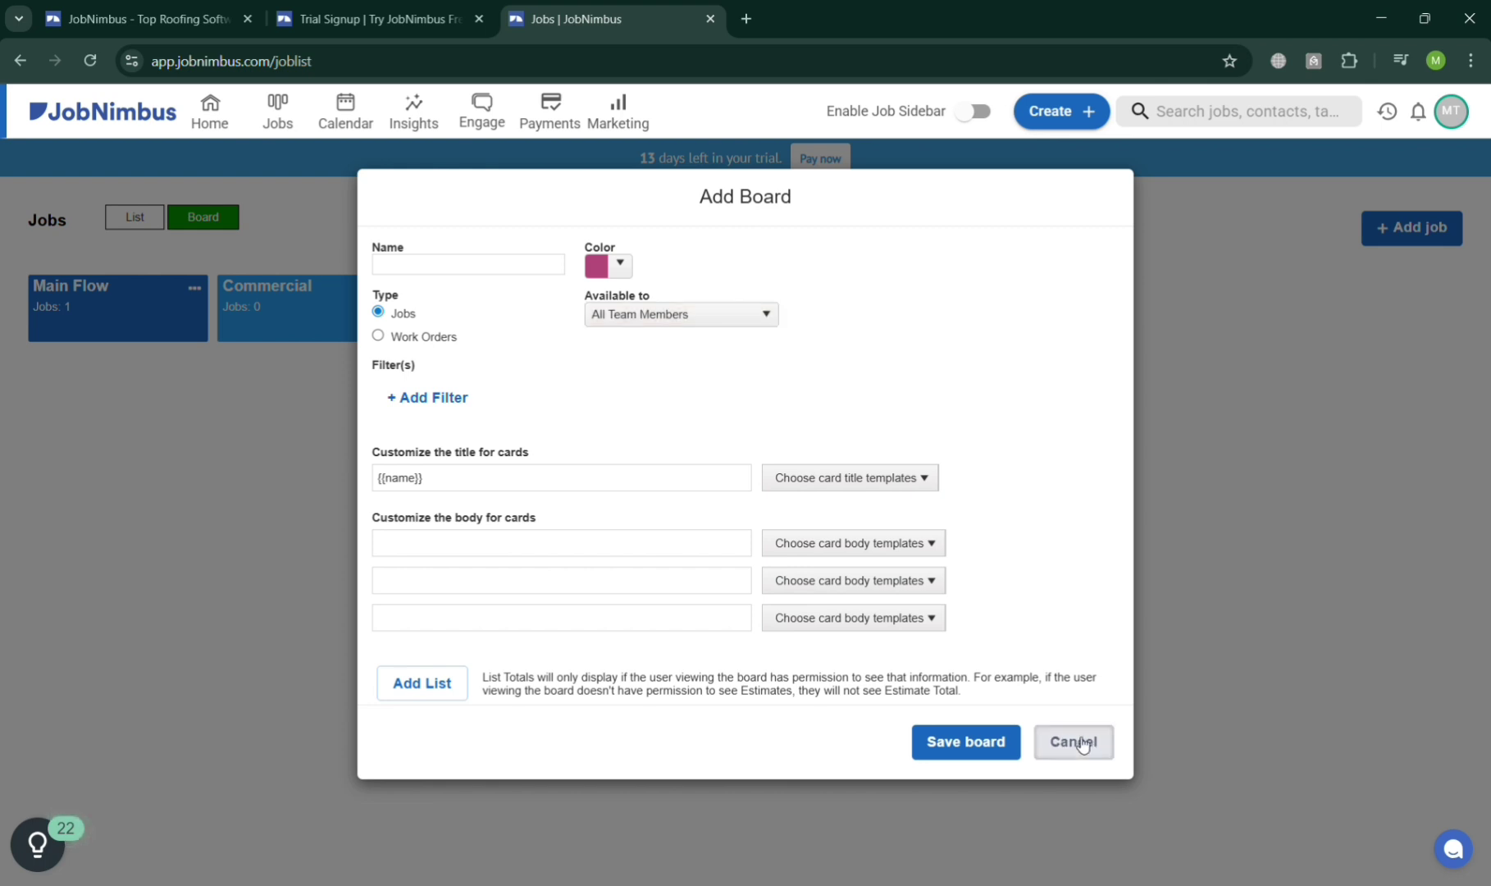
{"action": "left_click", "coordinate": [1084, 743]}
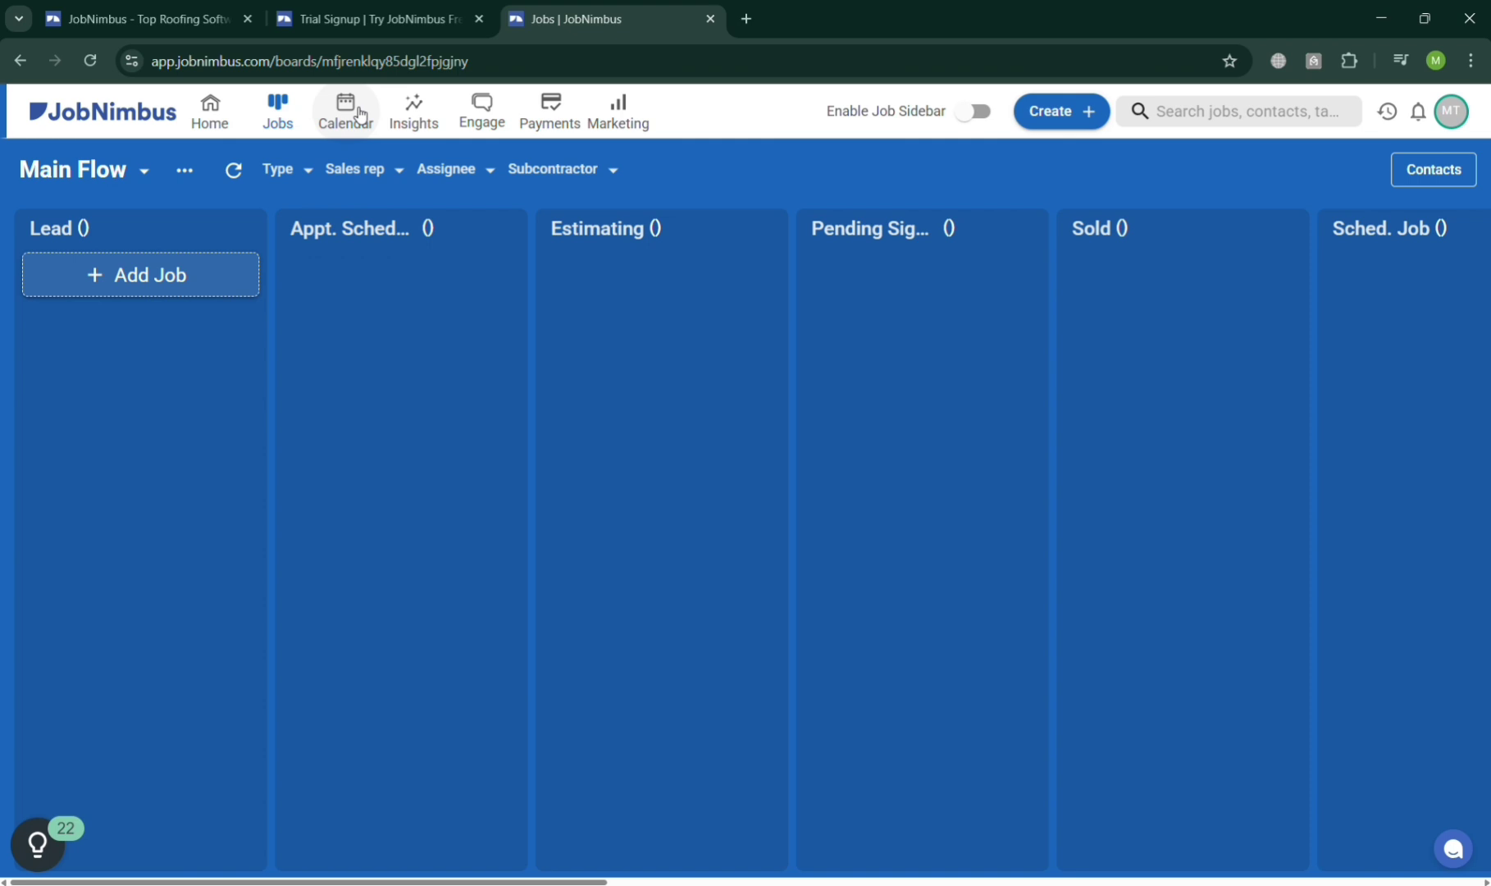
Open the Calendar and scroll through September 2025 and its Calendars list.
{"action": "left_click", "coordinate": [360, 115]}
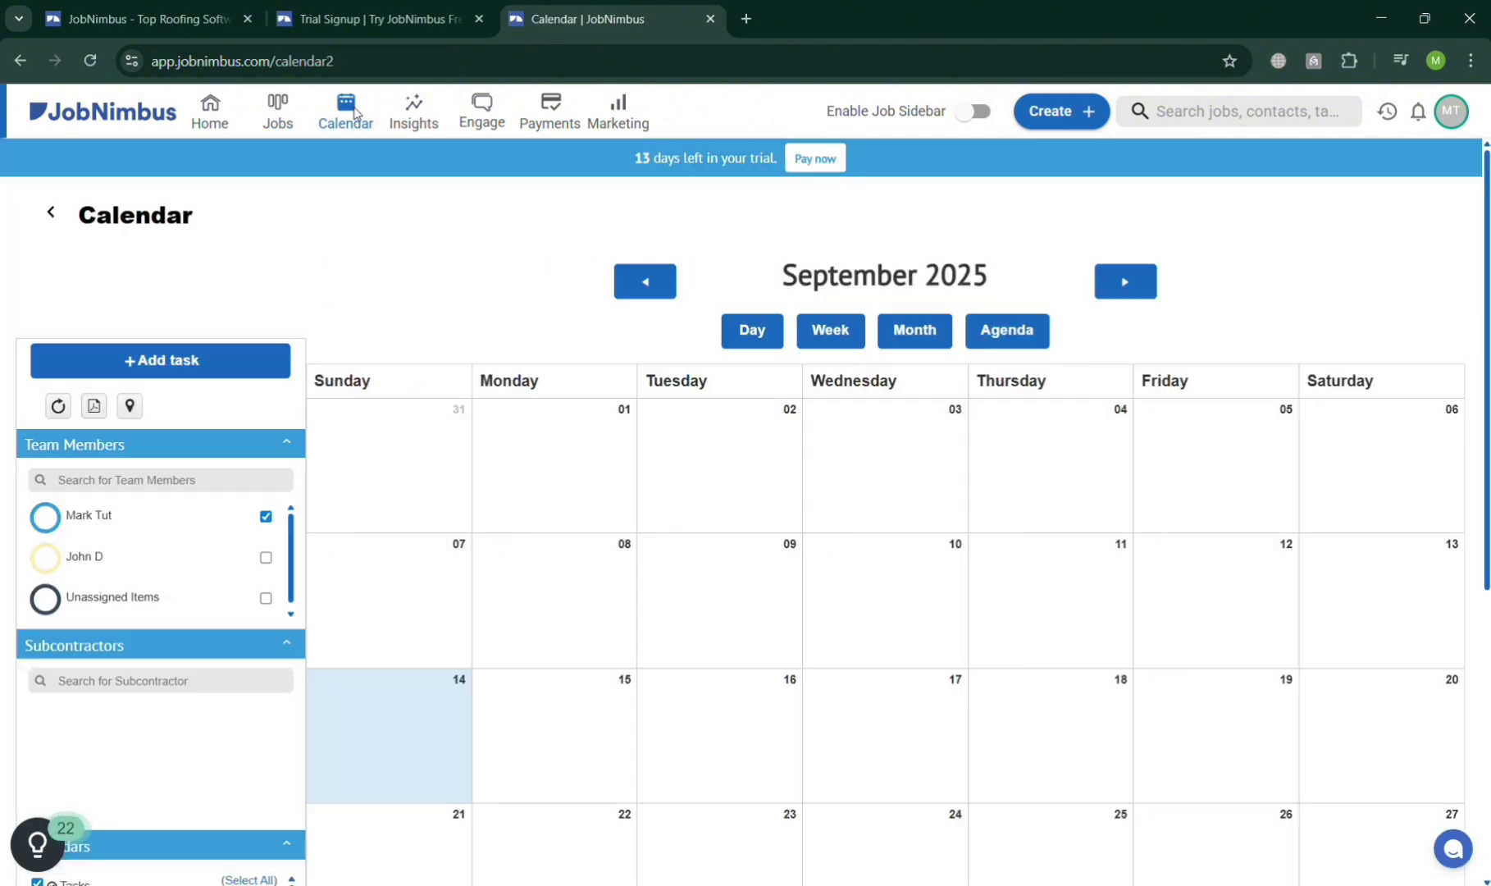
{"action": "scroll", "coordinate": [857, 508], "scroll_direction": "down", "scroll_amount": 1}
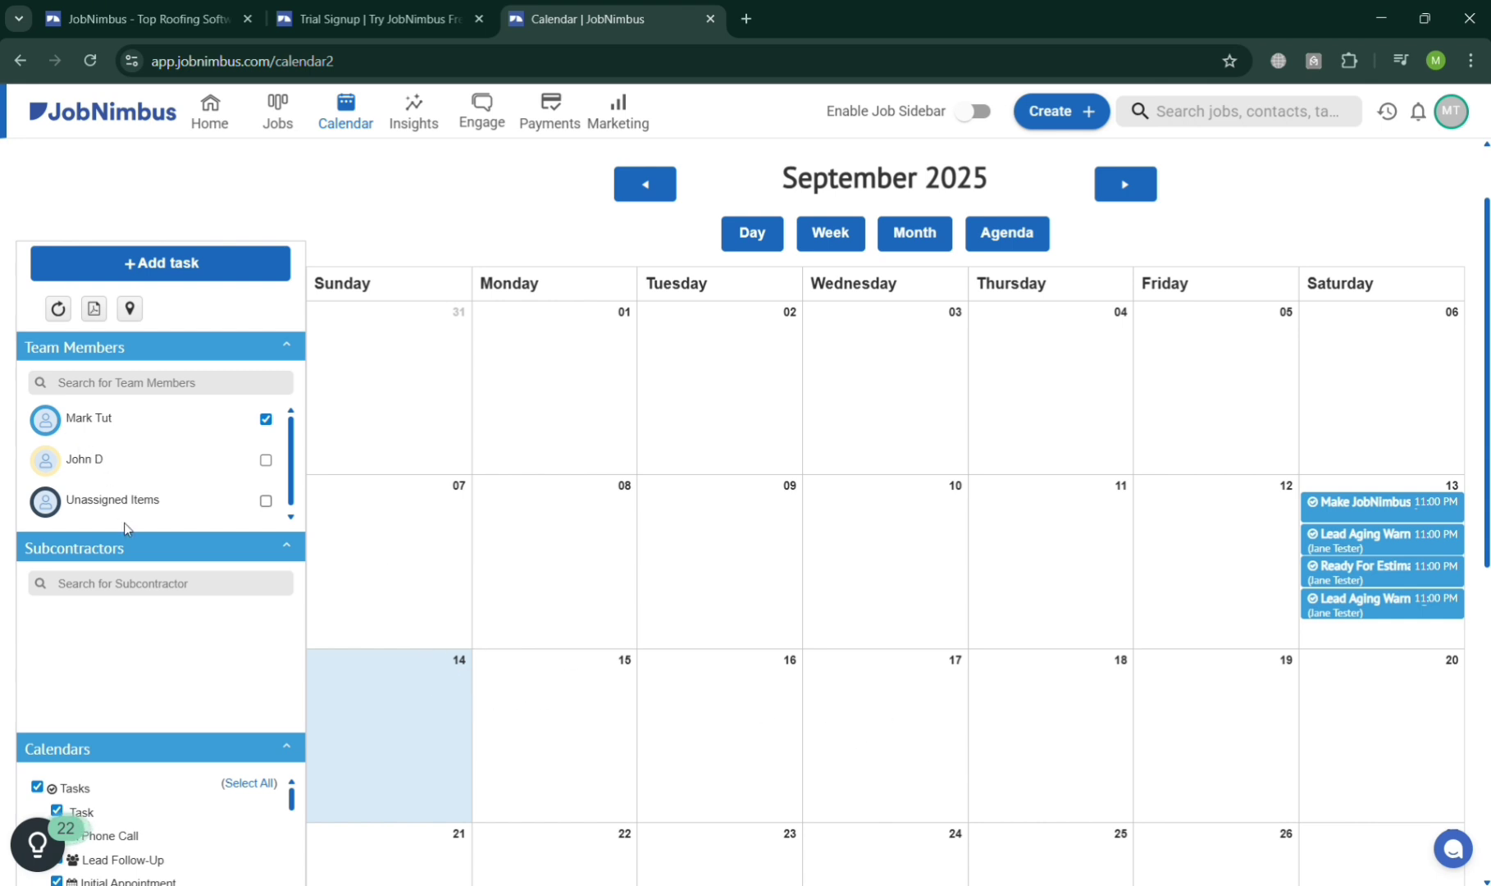
{"action": "scroll", "coordinate": [115, 700], "scroll_direction": "down", "scroll_amount": 3}
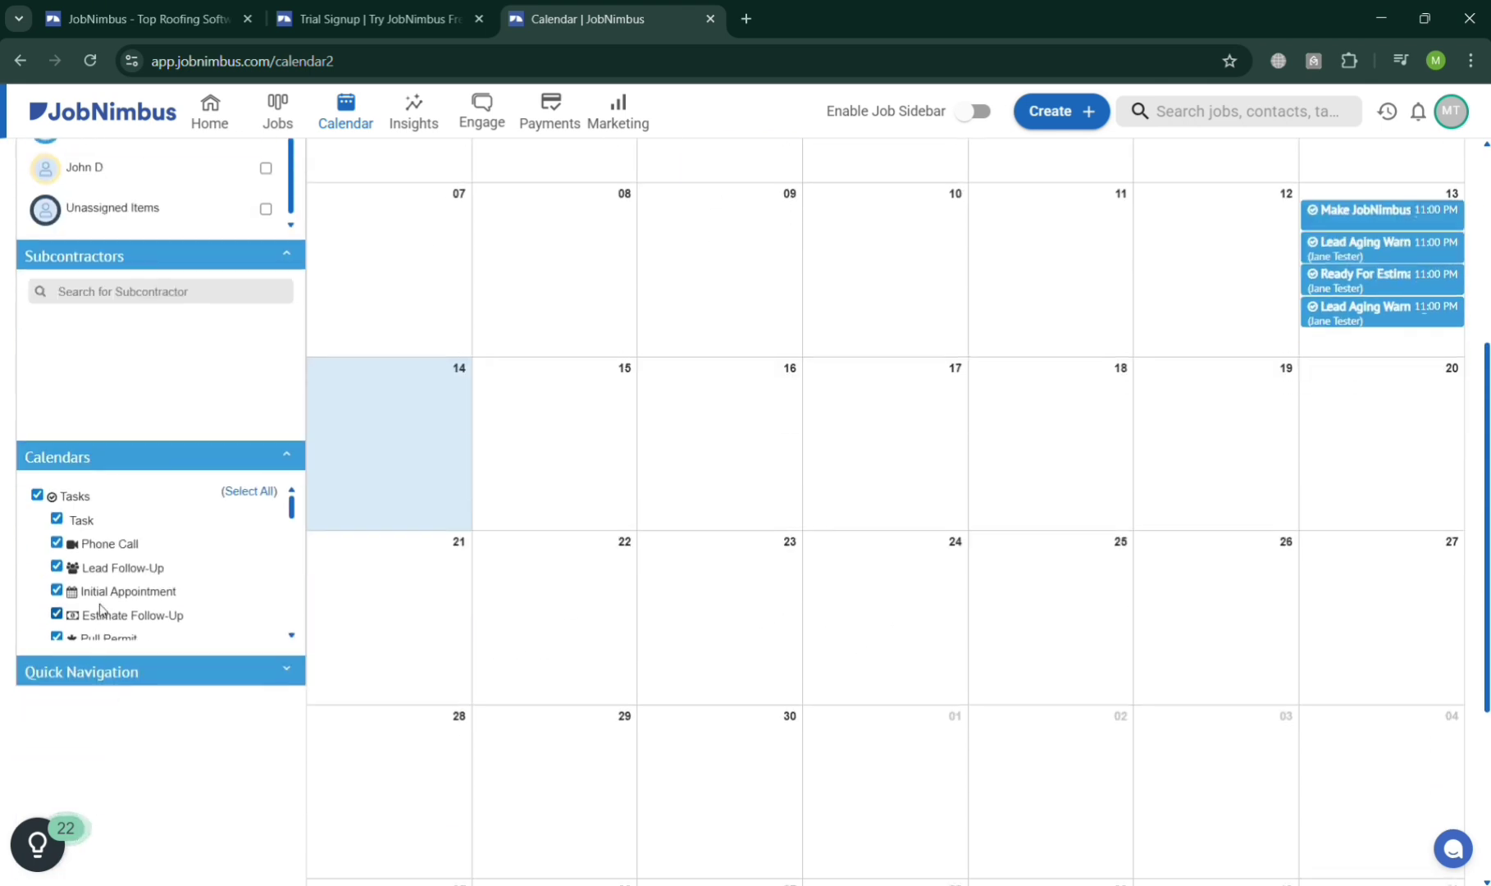
{"action": "scroll", "coordinate": [93, 568], "scroll_direction": "down", "scroll_amount": 3}
{"action": "scroll", "coordinate": [93, 569], "scroll_direction": "down", "scroll_amount": 3}
{"action": "scroll", "coordinate": [734, 546], "scroll_direction": "up", "scroll_amount": 4}
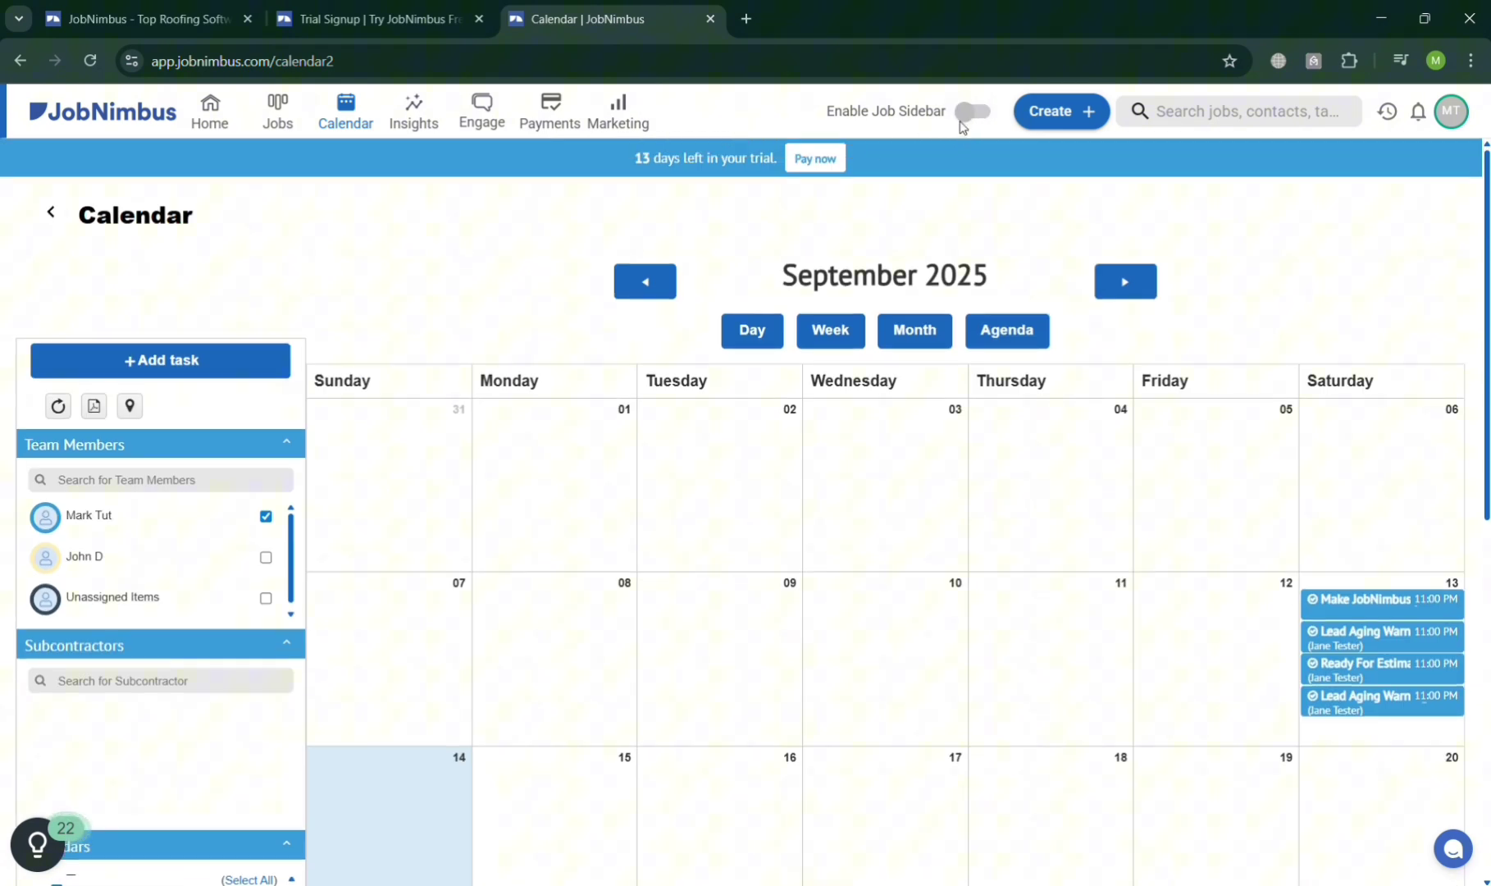
Review the Insights dashboard's zero leads and $0 sold, keeping the View set to Jobs.
{"action": "left_click", "coordinate": [402, 112]}
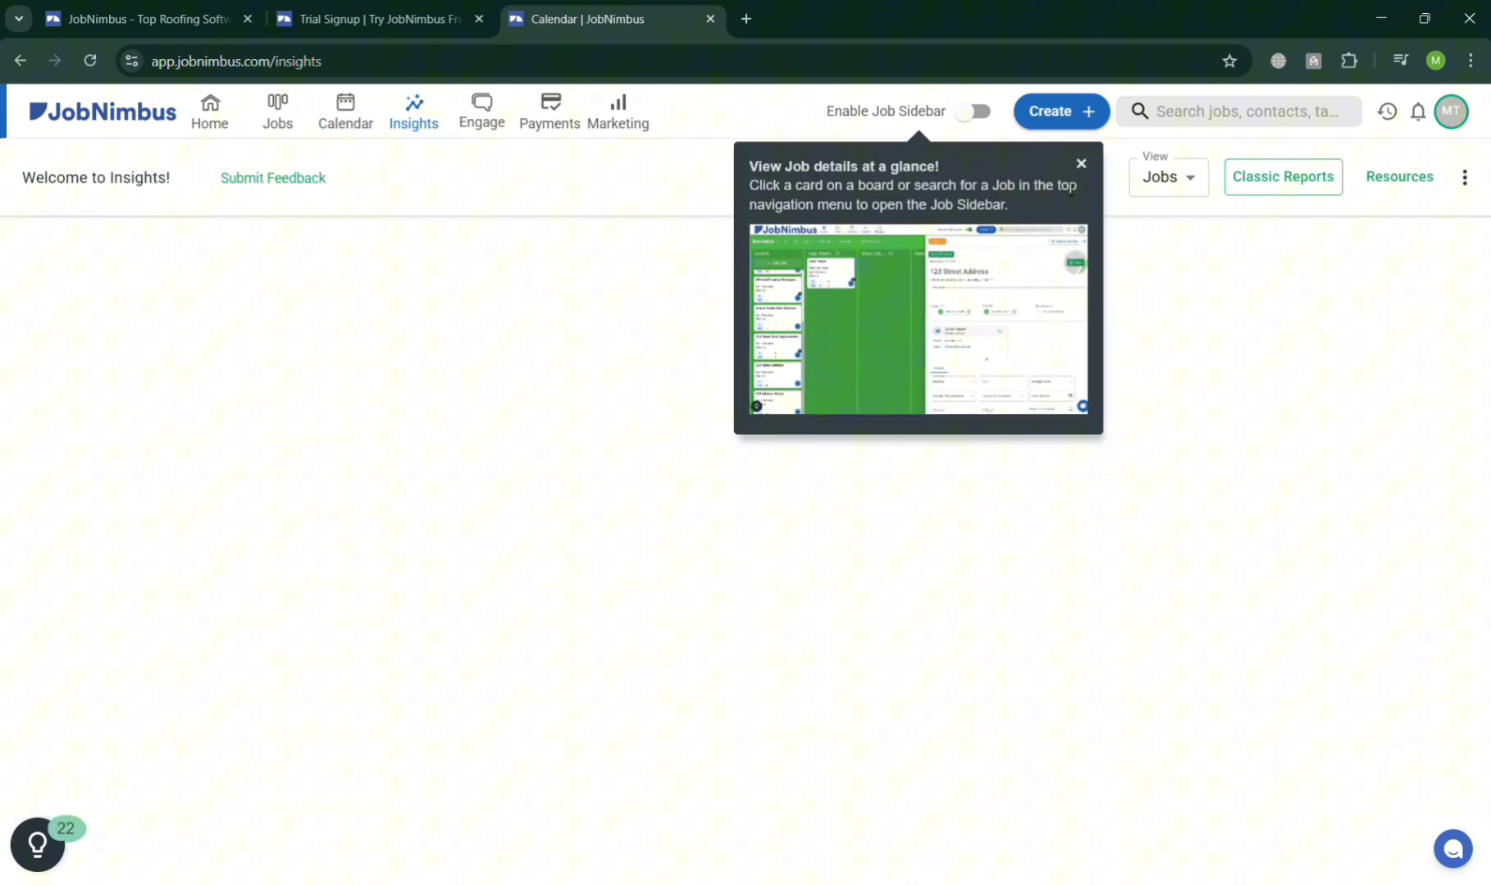
{"action": "left_click", "coordinate": [1082, 165]}
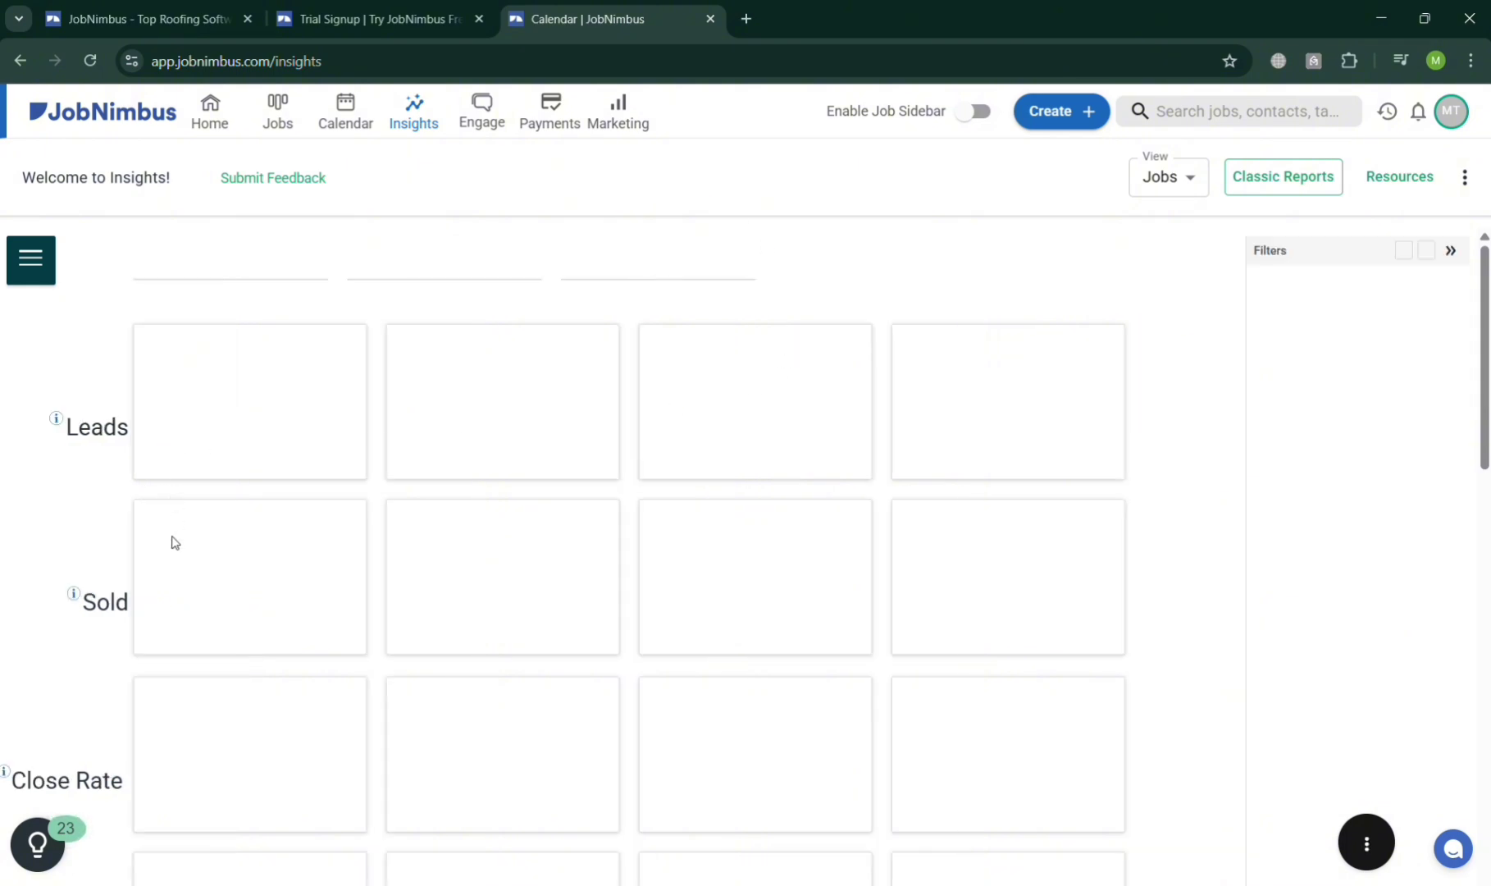
{"action": "scroll", "coordinate": [166, 556], "scroll_direction": "down", "scroll_amount": 5}
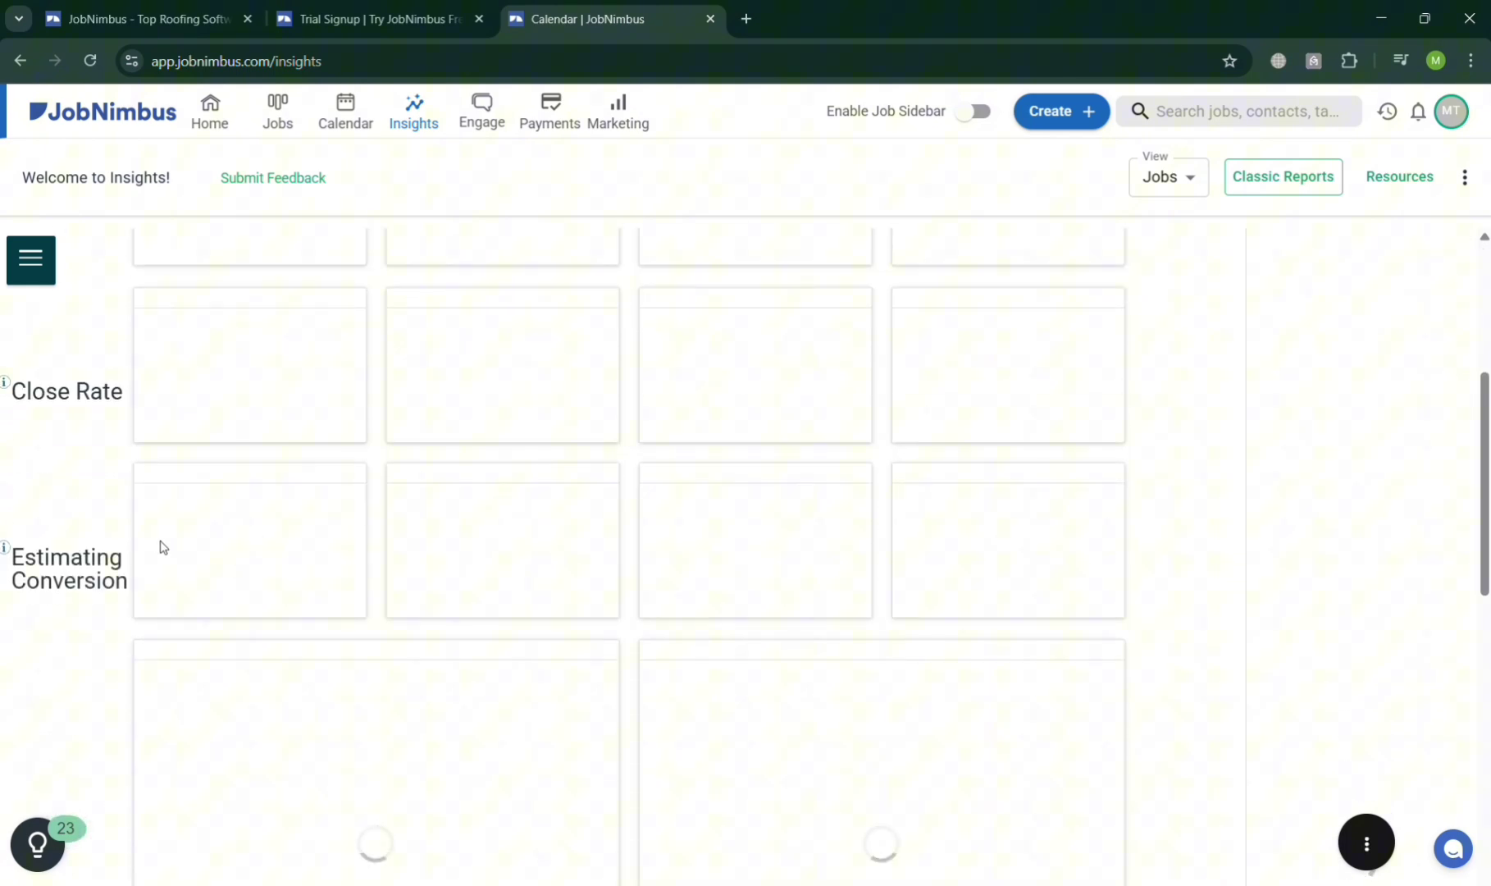
{"action": "scroll", "coordinate": [161, 545], "scroll_direction": "down", "scroll_amount": 4}
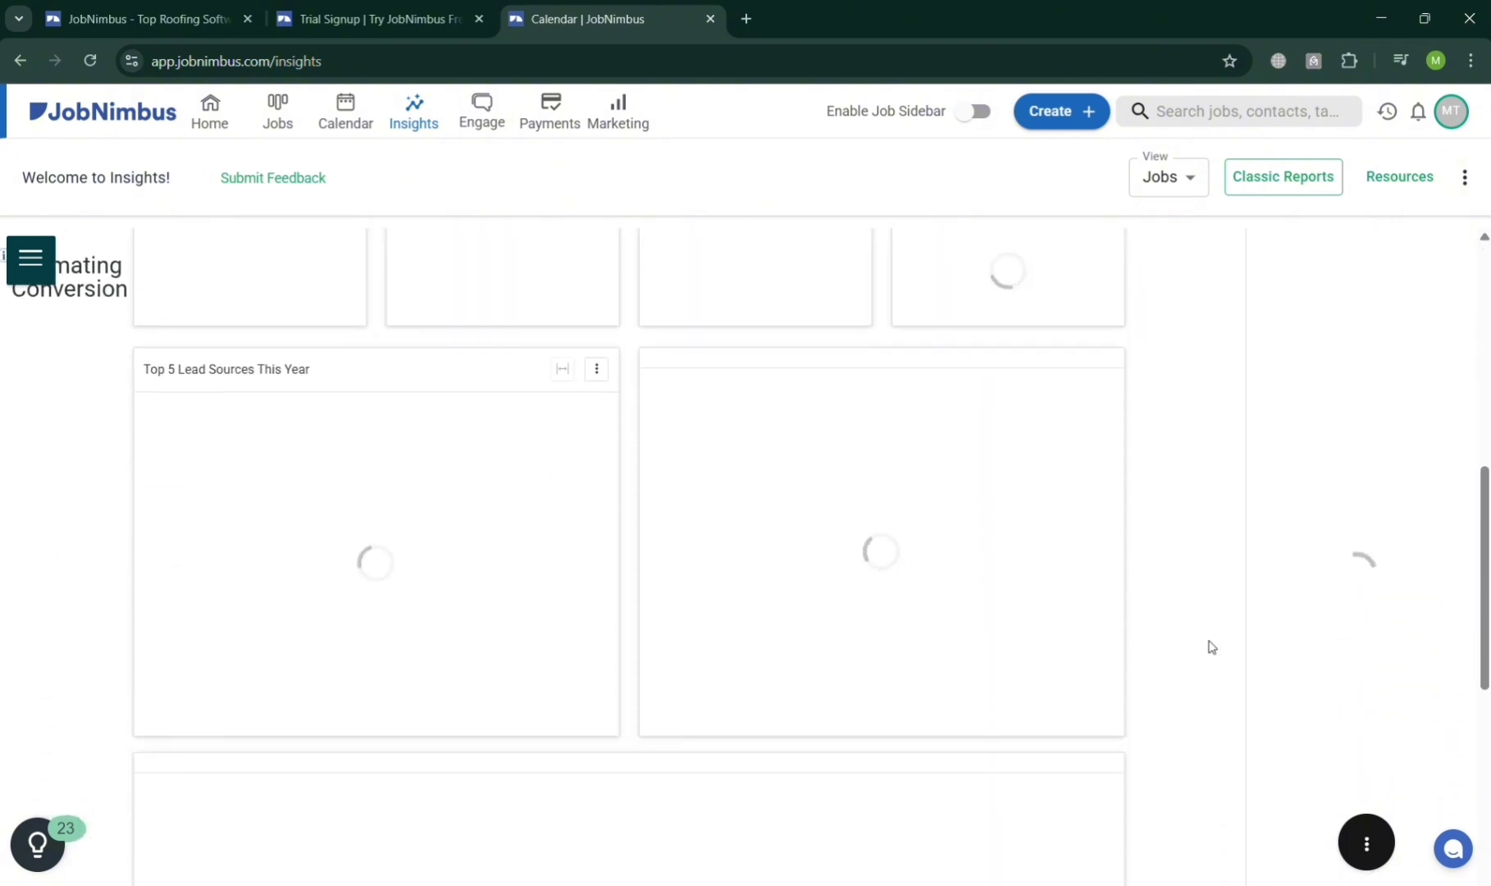
{"action": "scroll", "coordinate": [1255, 656], "scroll_direction": "up", "scroll_amount": 9}
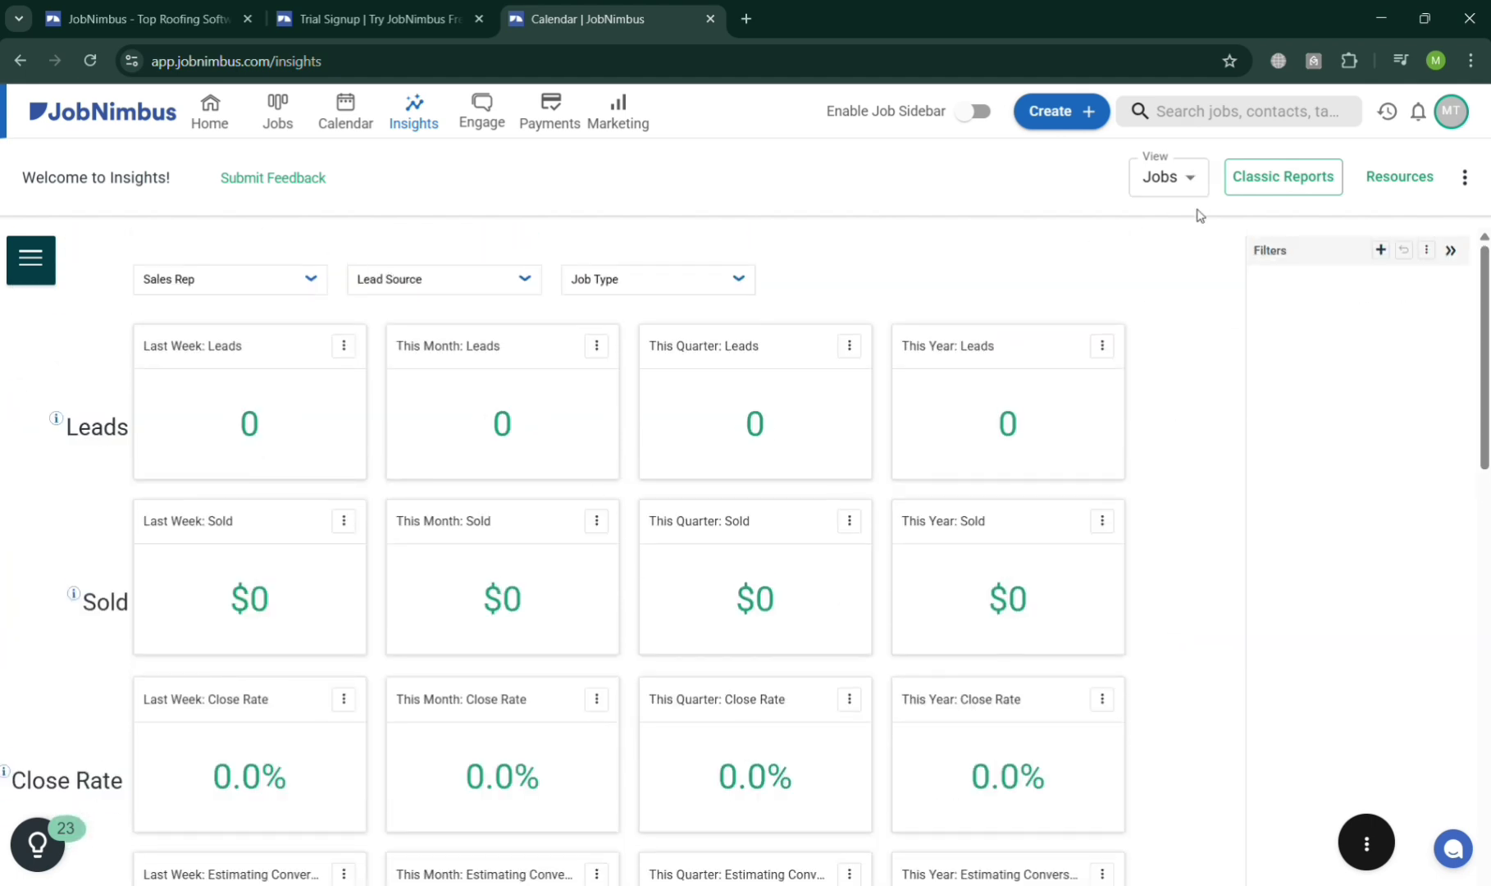
{"action": "left_click", "coordinate": [1173, 176]}
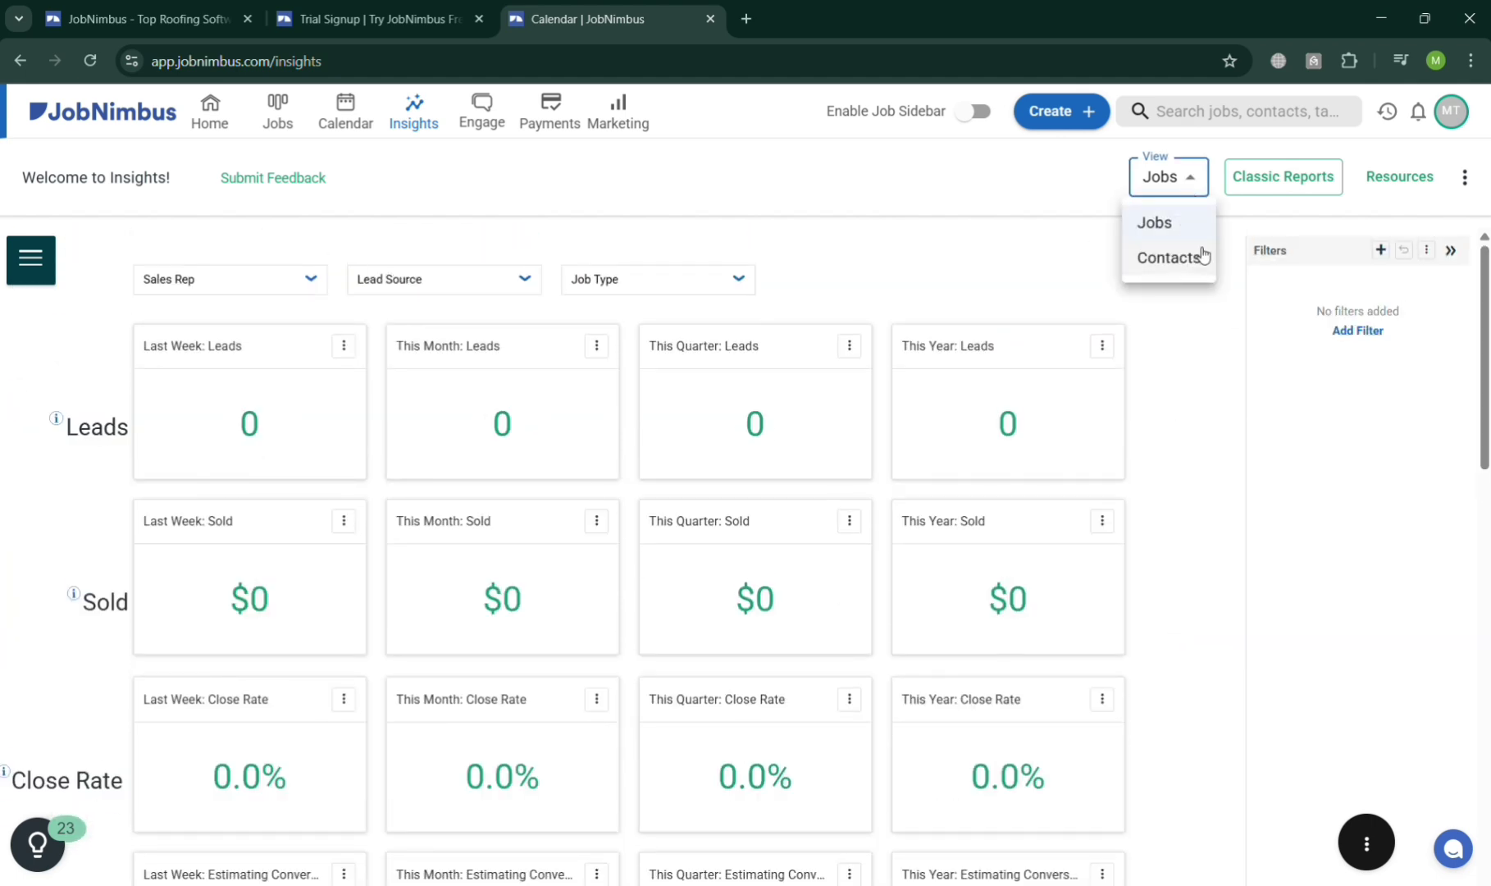
{"action": "left_click", "coordinate": [1135, 411]}
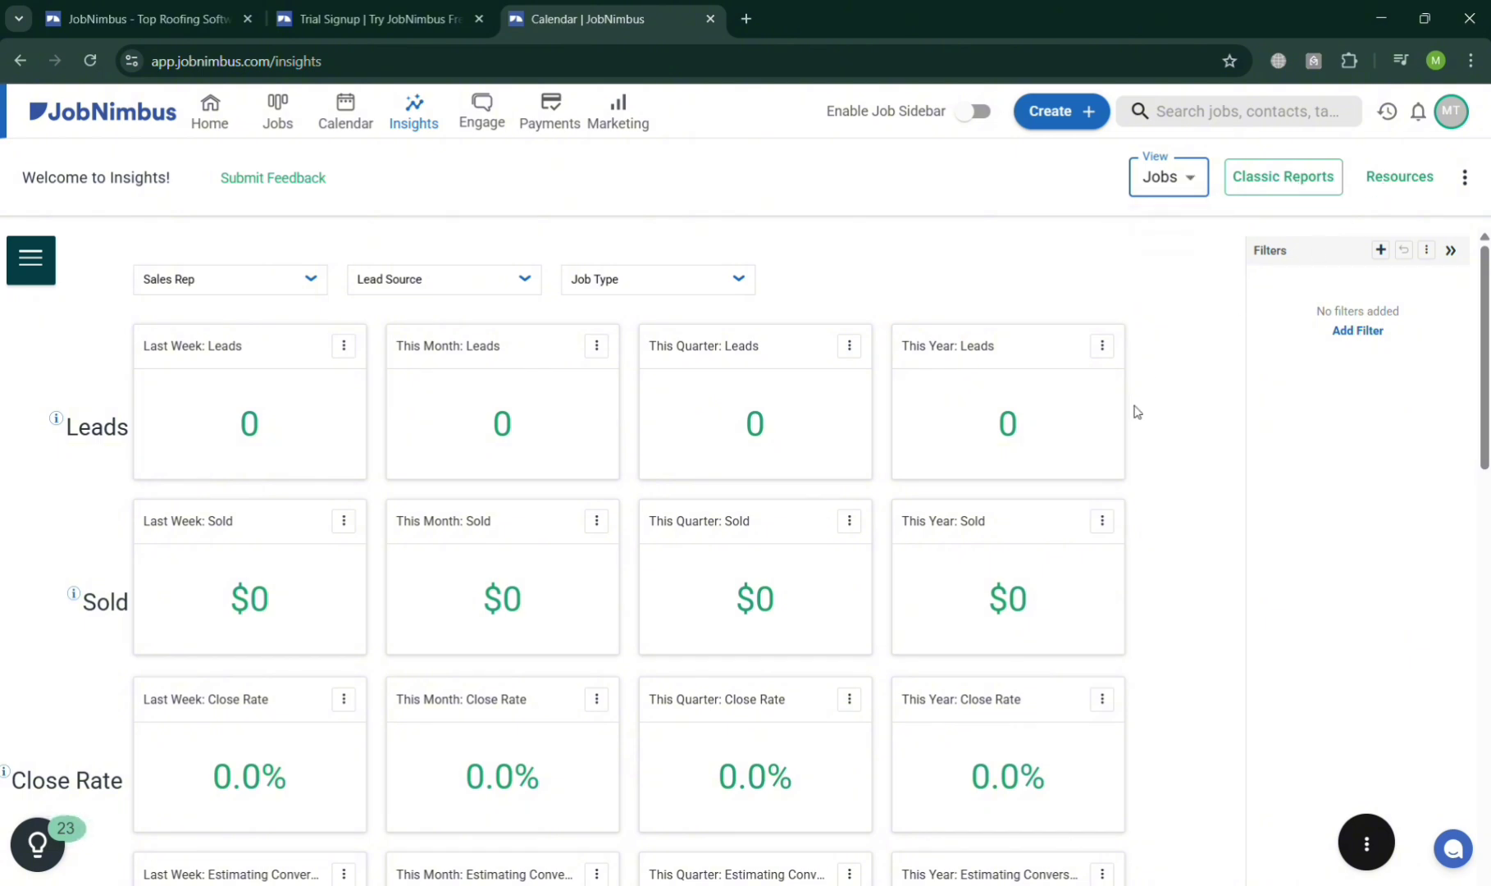
Skim the Payments product page in a new tab, then return to the Engage access page.
{"action": "scroll", "coordinate": [1137, 410], "scroll_direction": "down", "scroll_amount": 10}
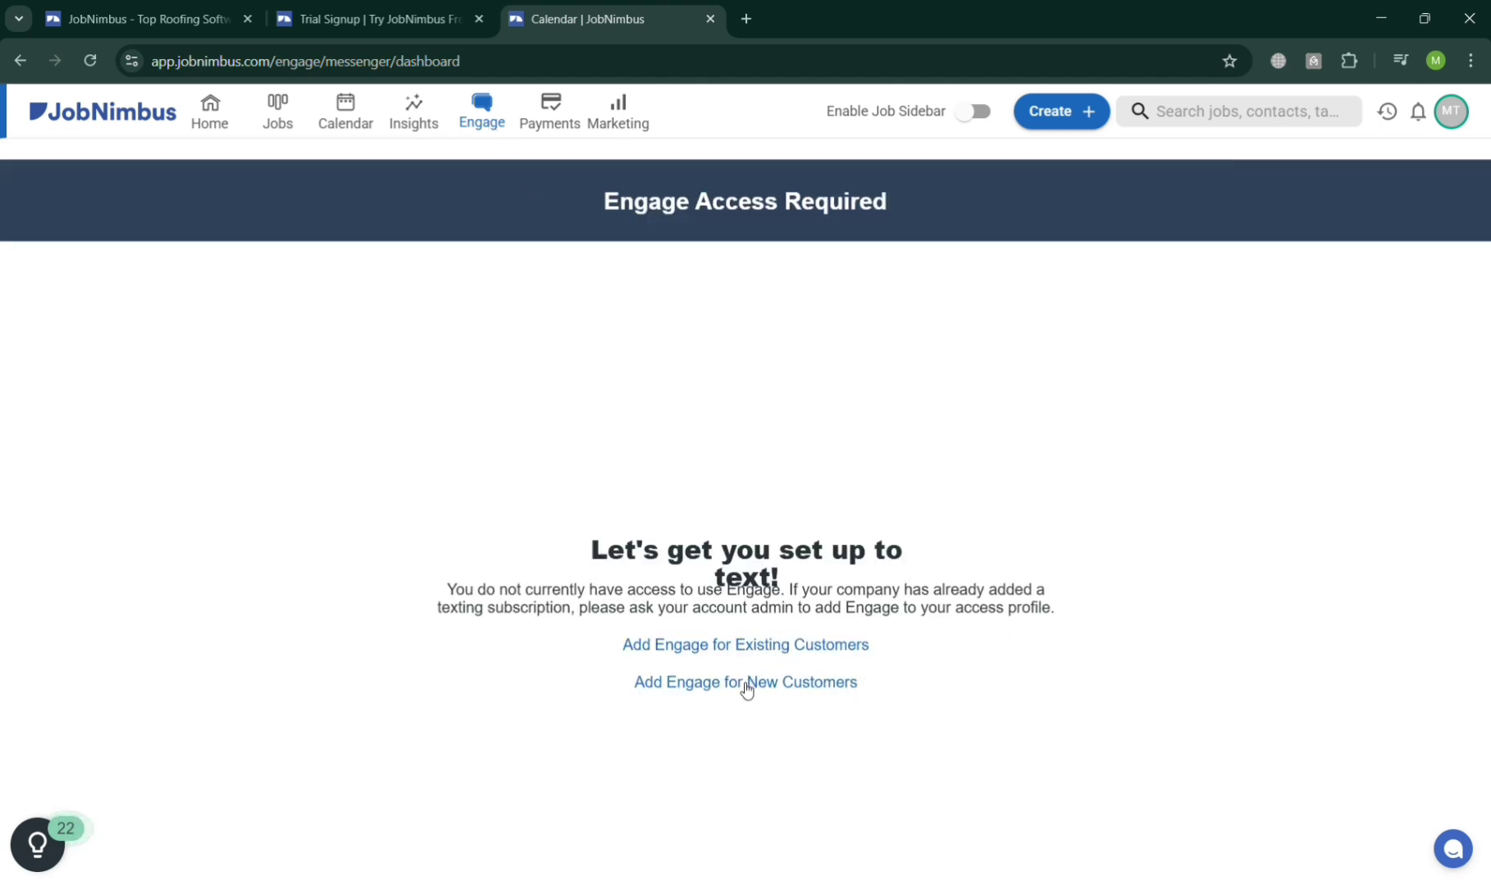
{"action": "left_click", "coordinate": [549, 108]}
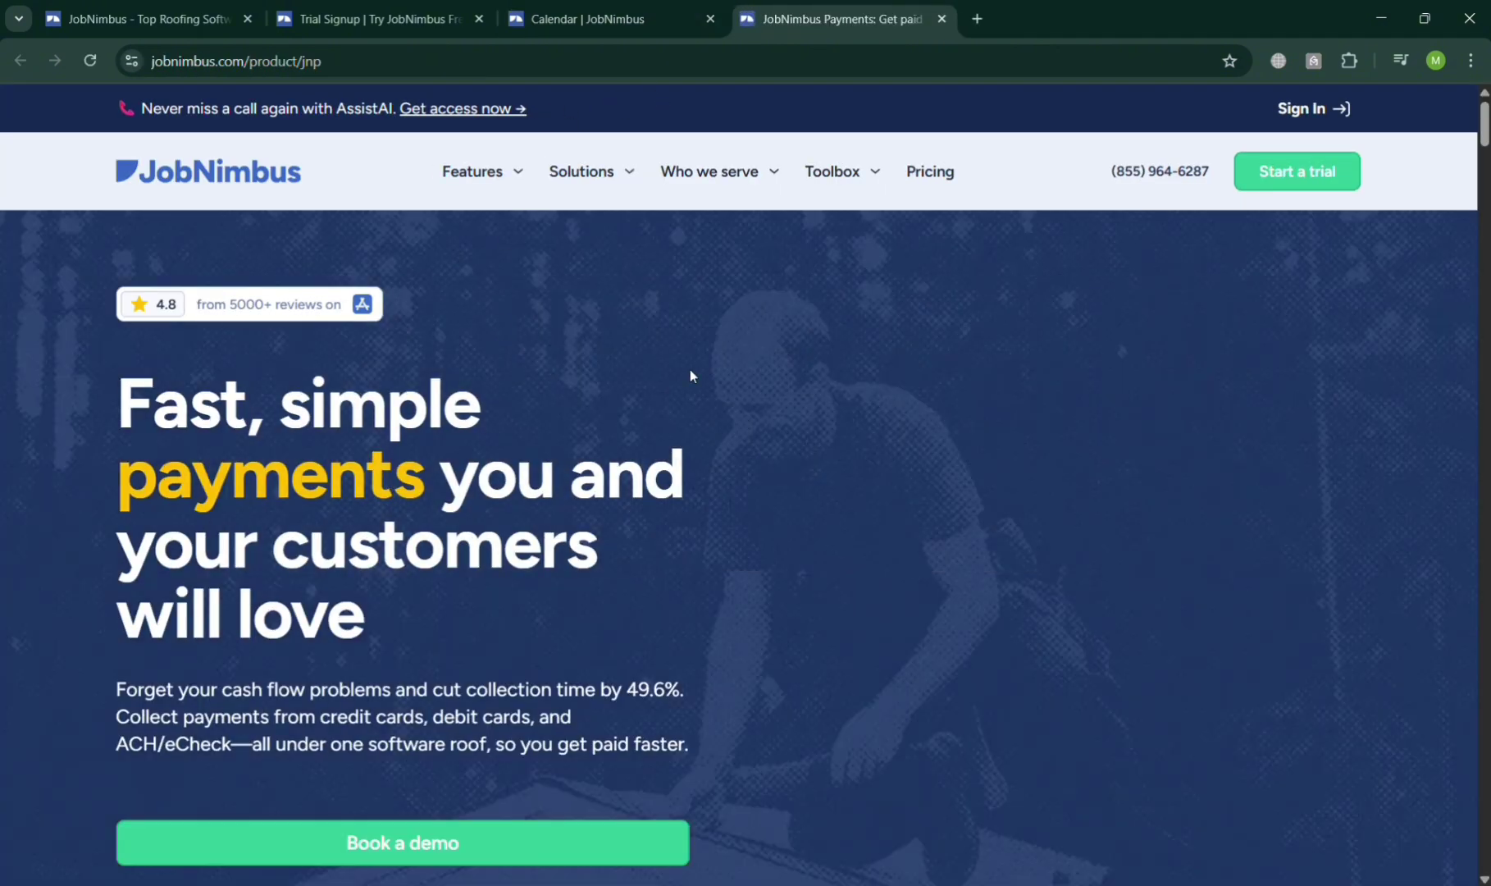
{"action": "scroll", "coordinate": [536, 438], "scroll_direction": "down", "scroll_amount": 5}
{"action": "scroll", "coordinate": [535, 438], "scroll_direction": "down", "scroll_amount": 9}
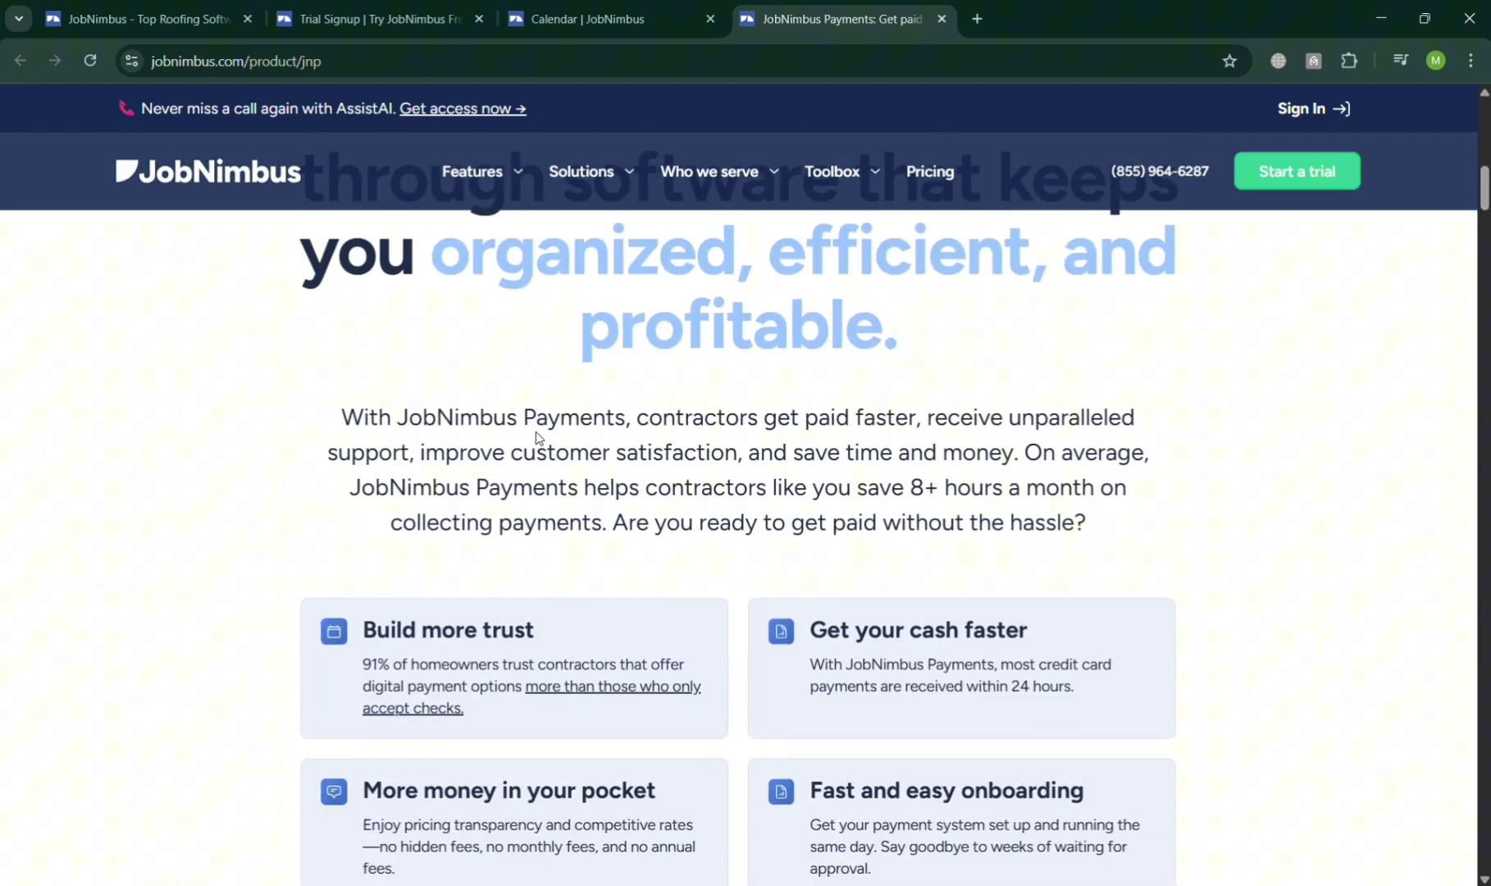
{"action": "scroll", "coordinate": [523, 293], "scroll_direction": "down", "scroll_amount": 4}
{"action": "left_click", "coordinate": [630, 17]}
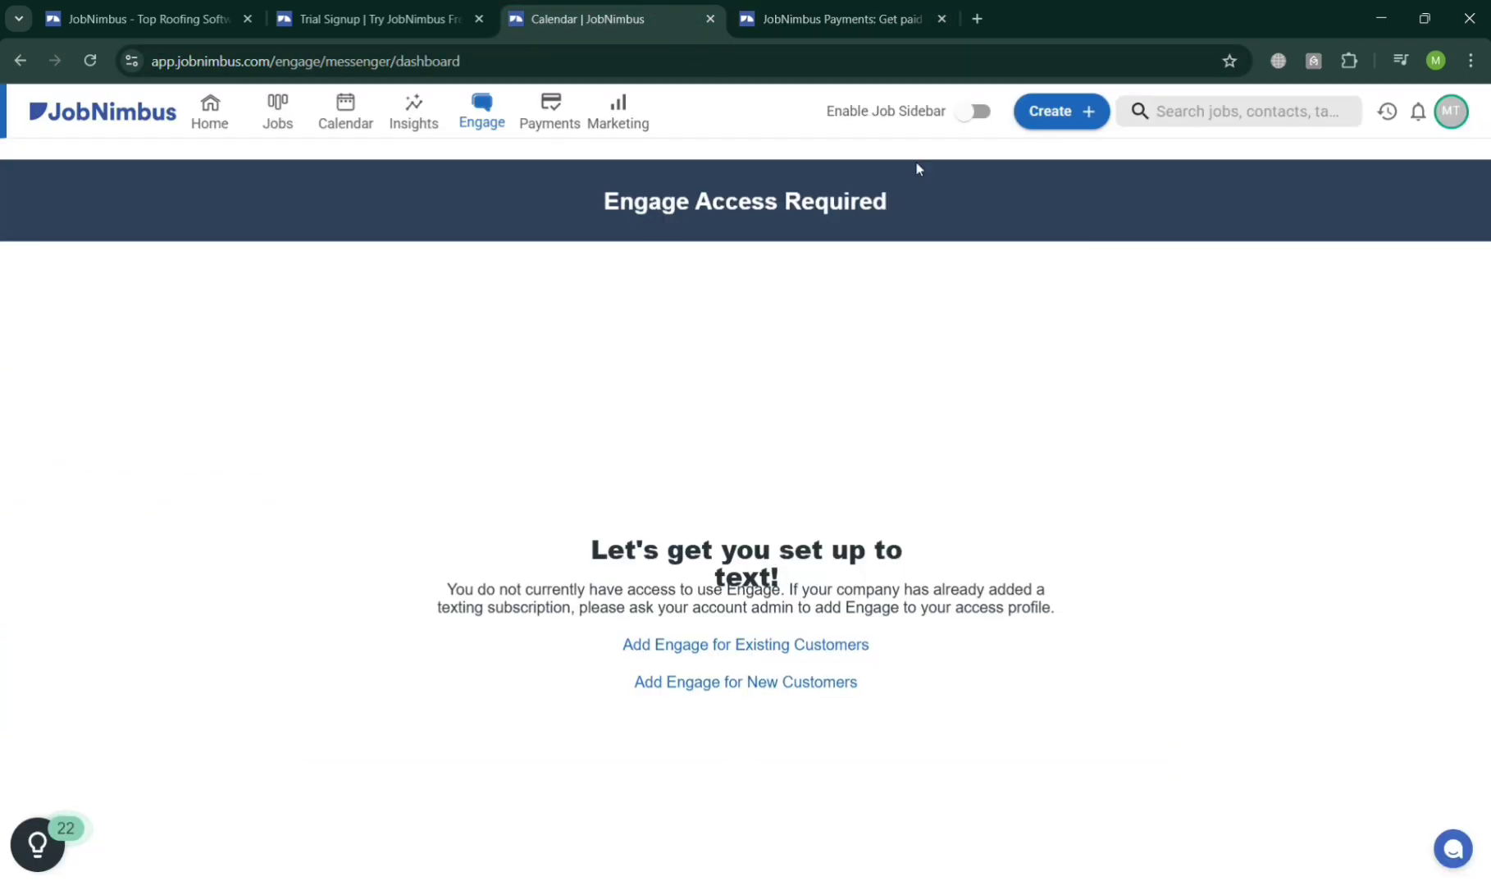
Browse the Marketing Hub page promoting AssistAI customer service and marketing tools.
{"action": "left_click", "coordinate": [619, 119]}
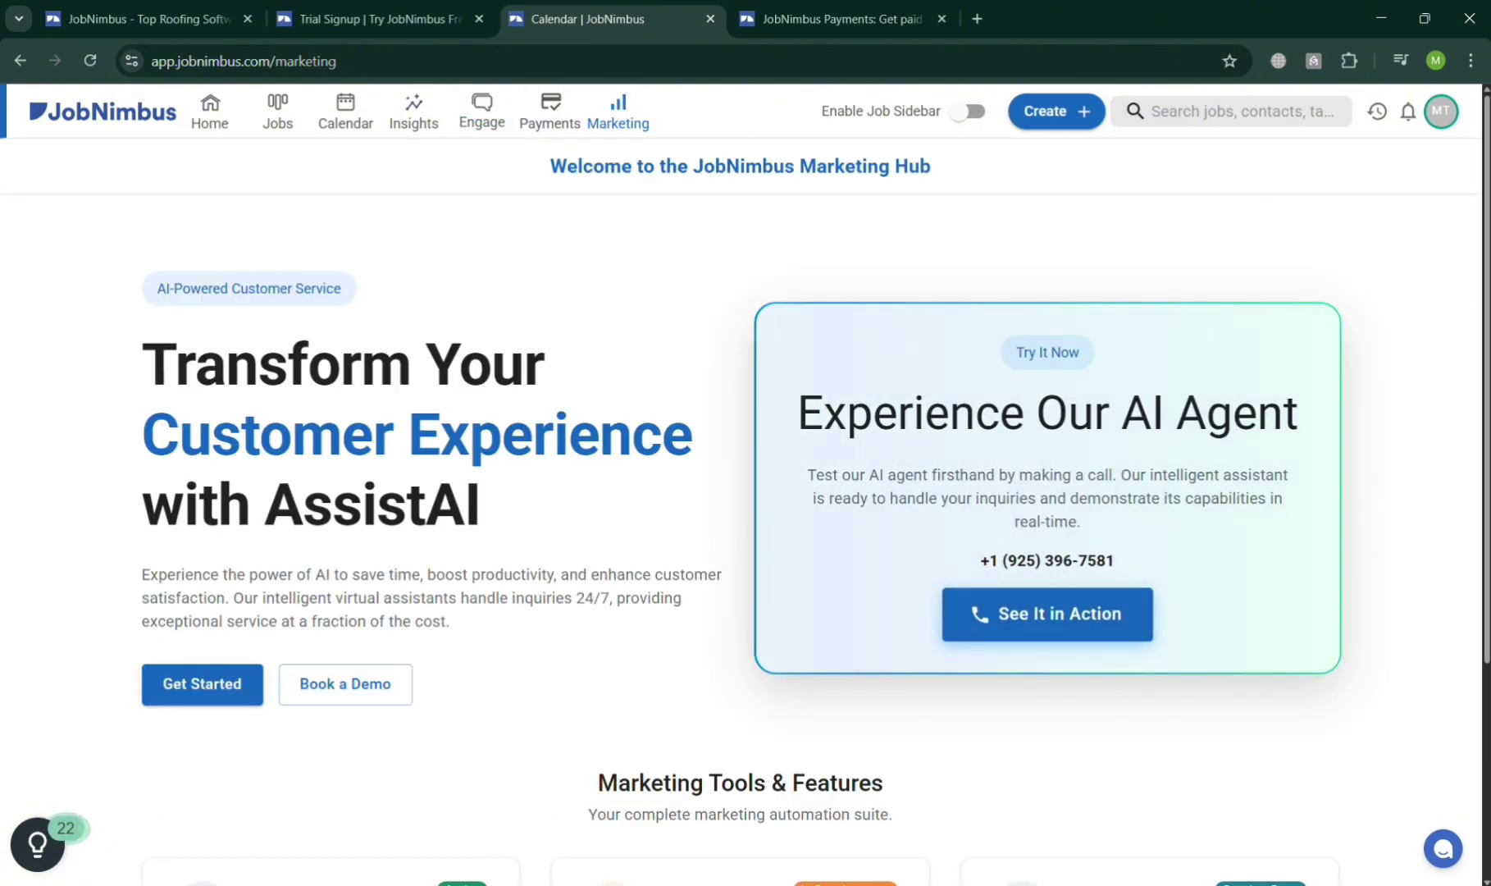
{"action": "scroll", "coordinate": [1465, 250], "scroll_direction": "up", "scroll_amount": 5}
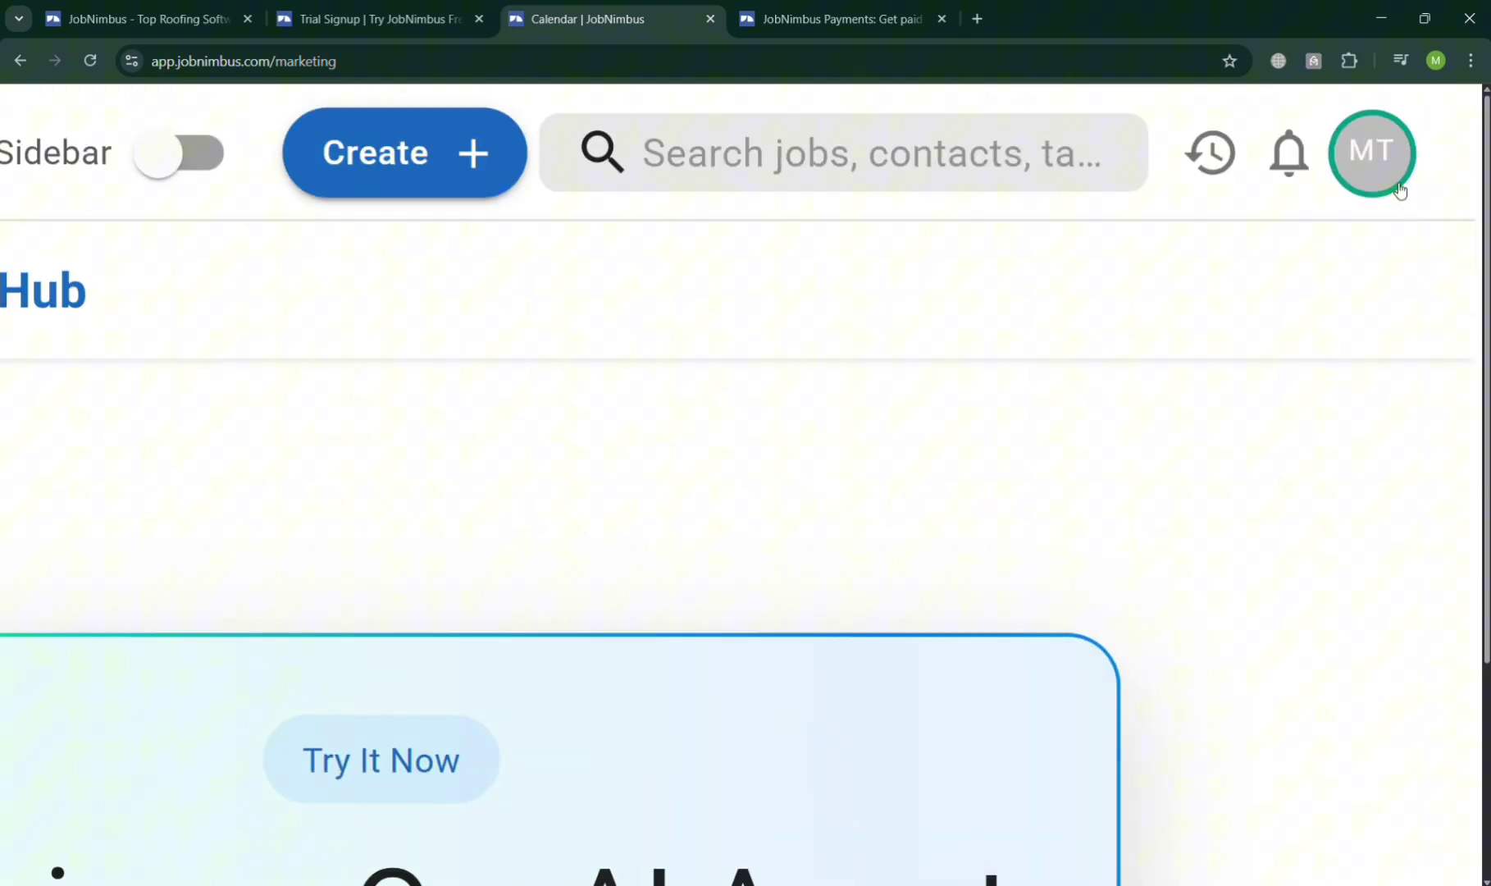
{"action": "scroll", "coordinate": [1402, 201], "scroll_direction": "left", "scroll_amount": 10}
{"action": "scroll", "coordinate": [1219, 486], "scroll_direction": "down", "scroll_amount": 5}
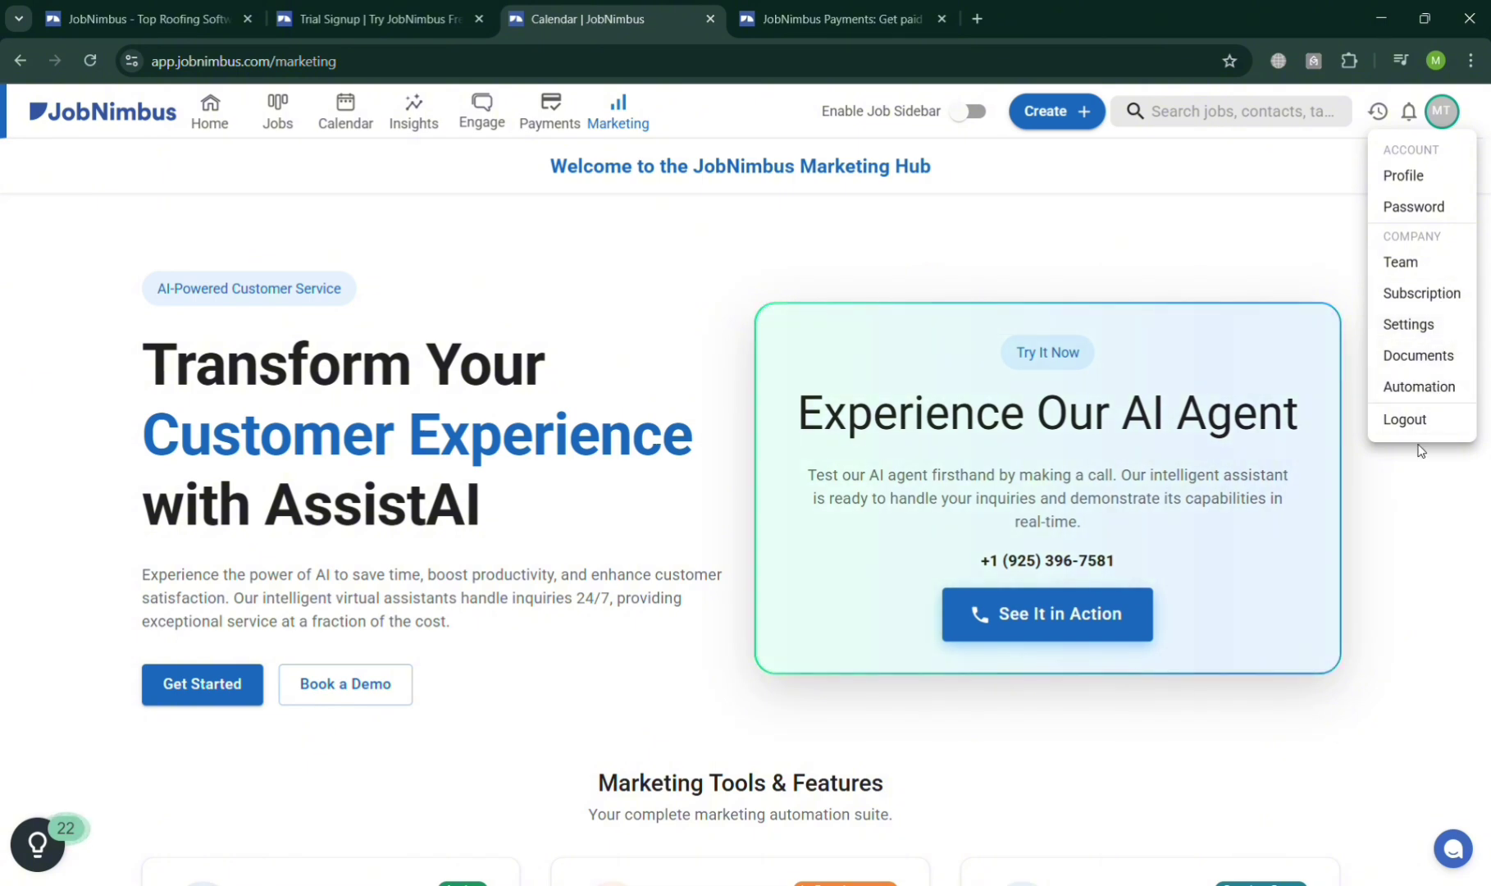
From Team settings, reach Estimate Settings under Financials, showing the Default Layout, and expand Templates.
{"action": "left_click", "coordinate": [1420, 266]}
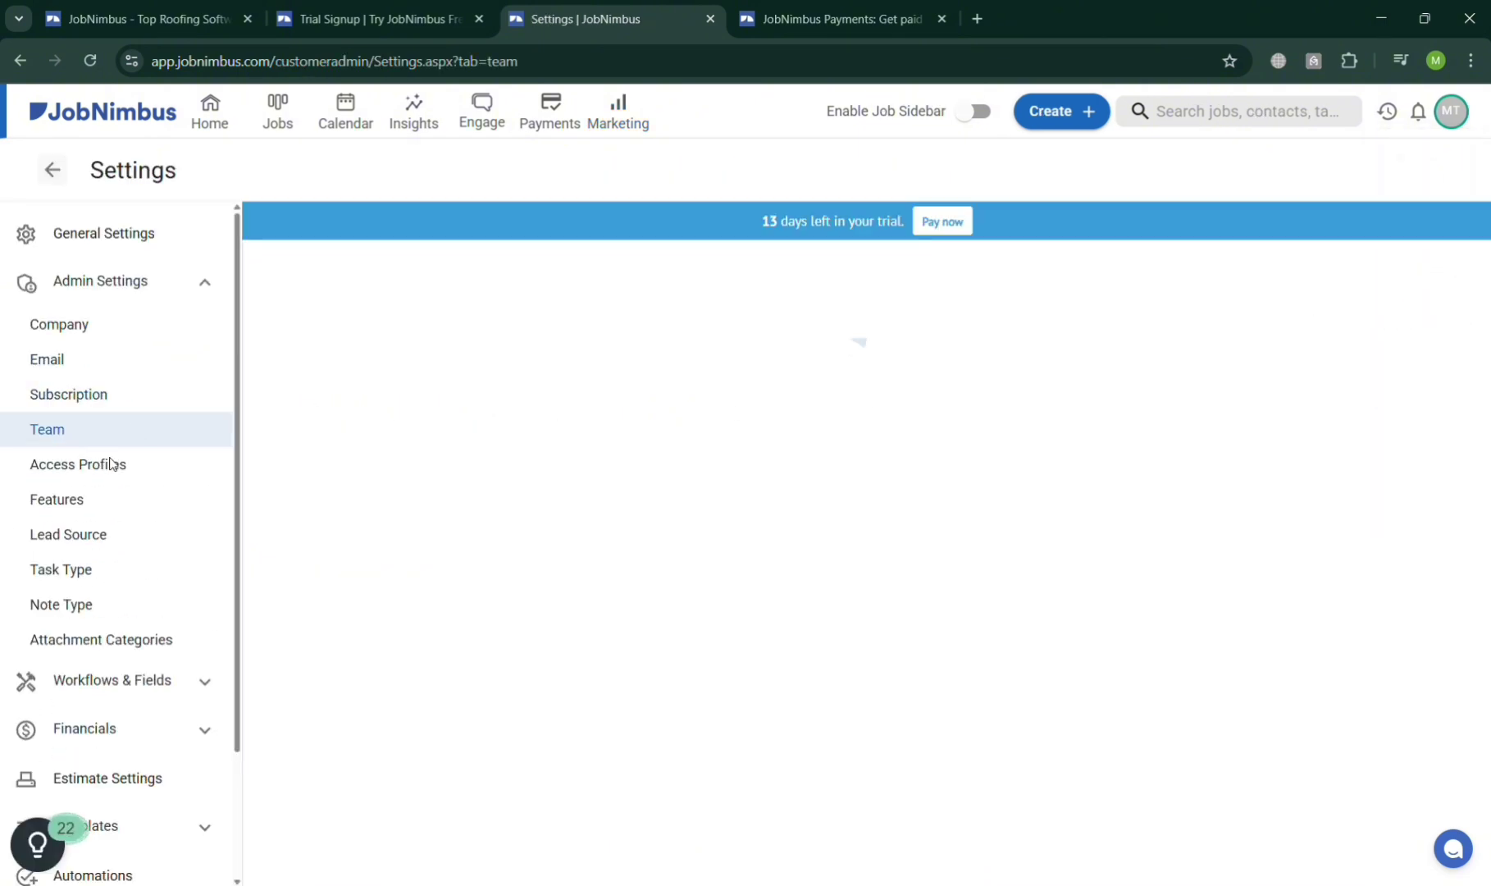
{"action": "left_click", "coordinate": [111, 730]}
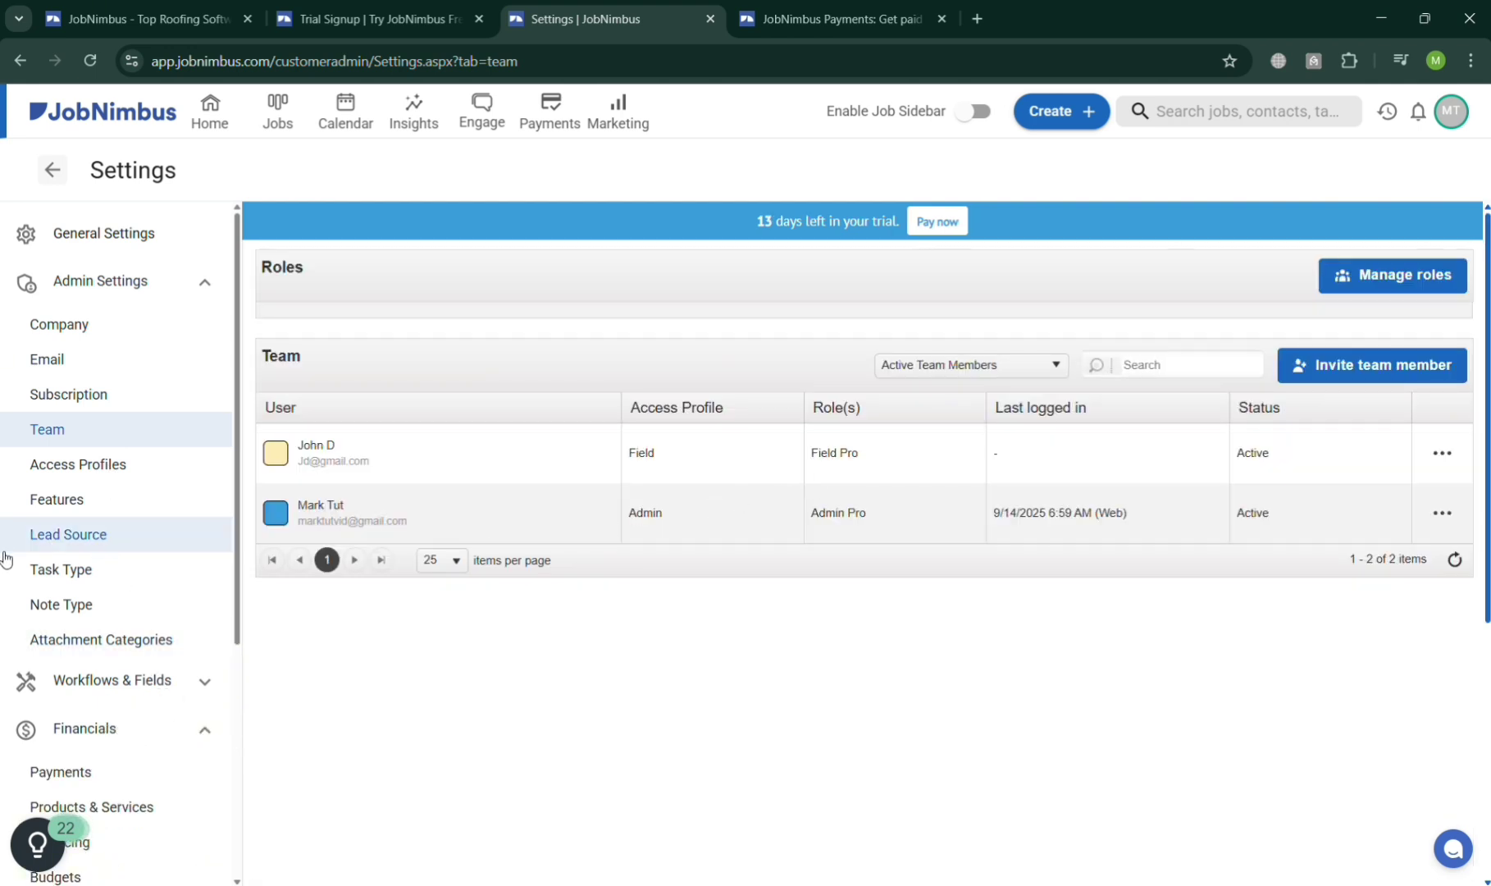
{"action": "scroll", "coordinate": [123, 508], "scroll_direction": "down", "scroll_amount": 2}
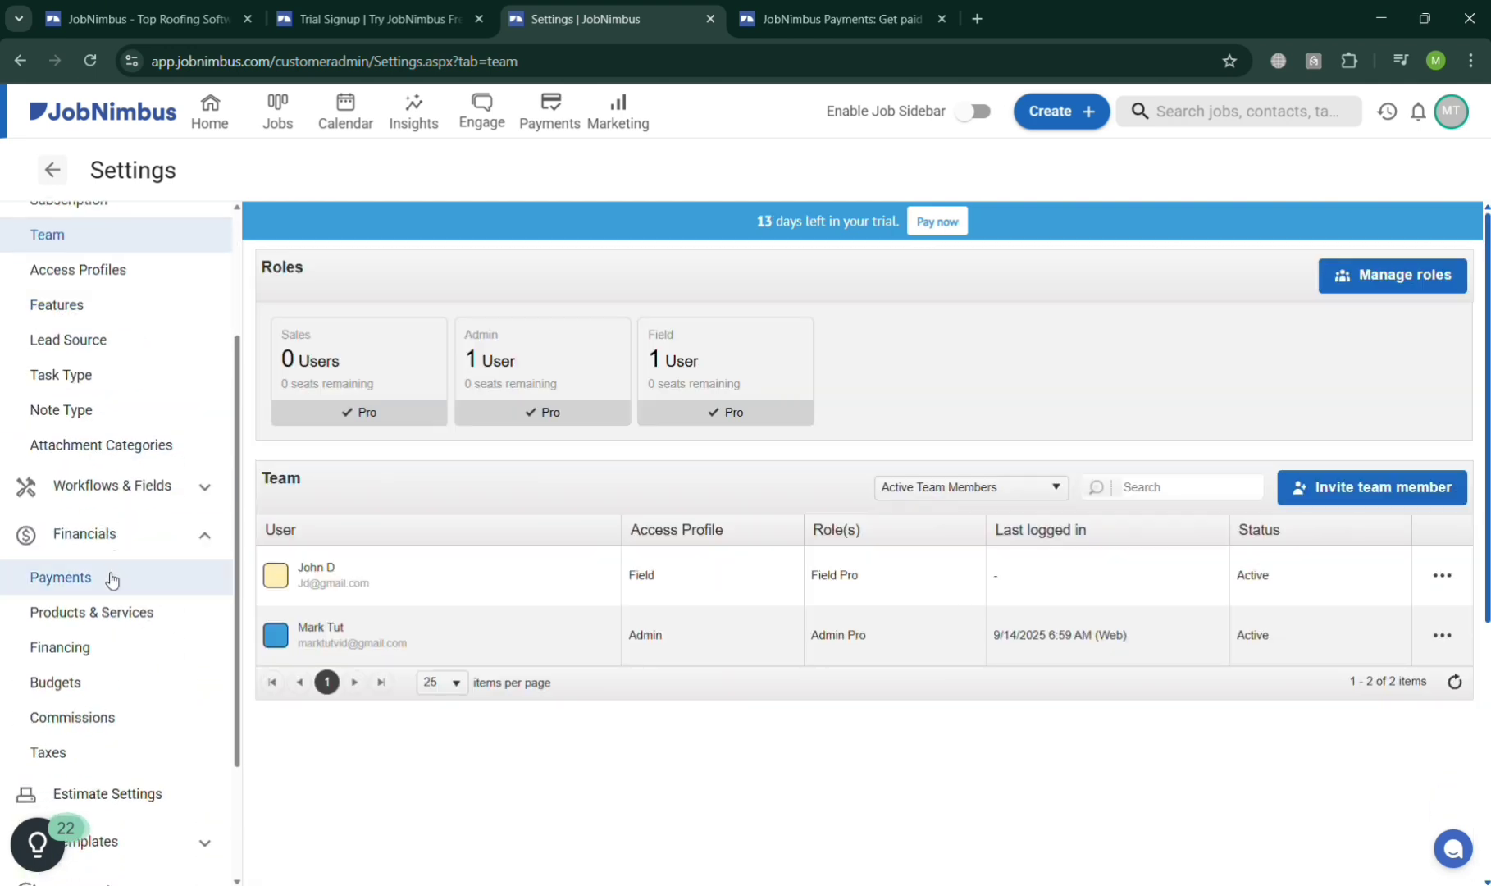
{"action": "scroll", "coordinate": [115, 614], "scroll_direction": "down", "scroll_amount": 1}
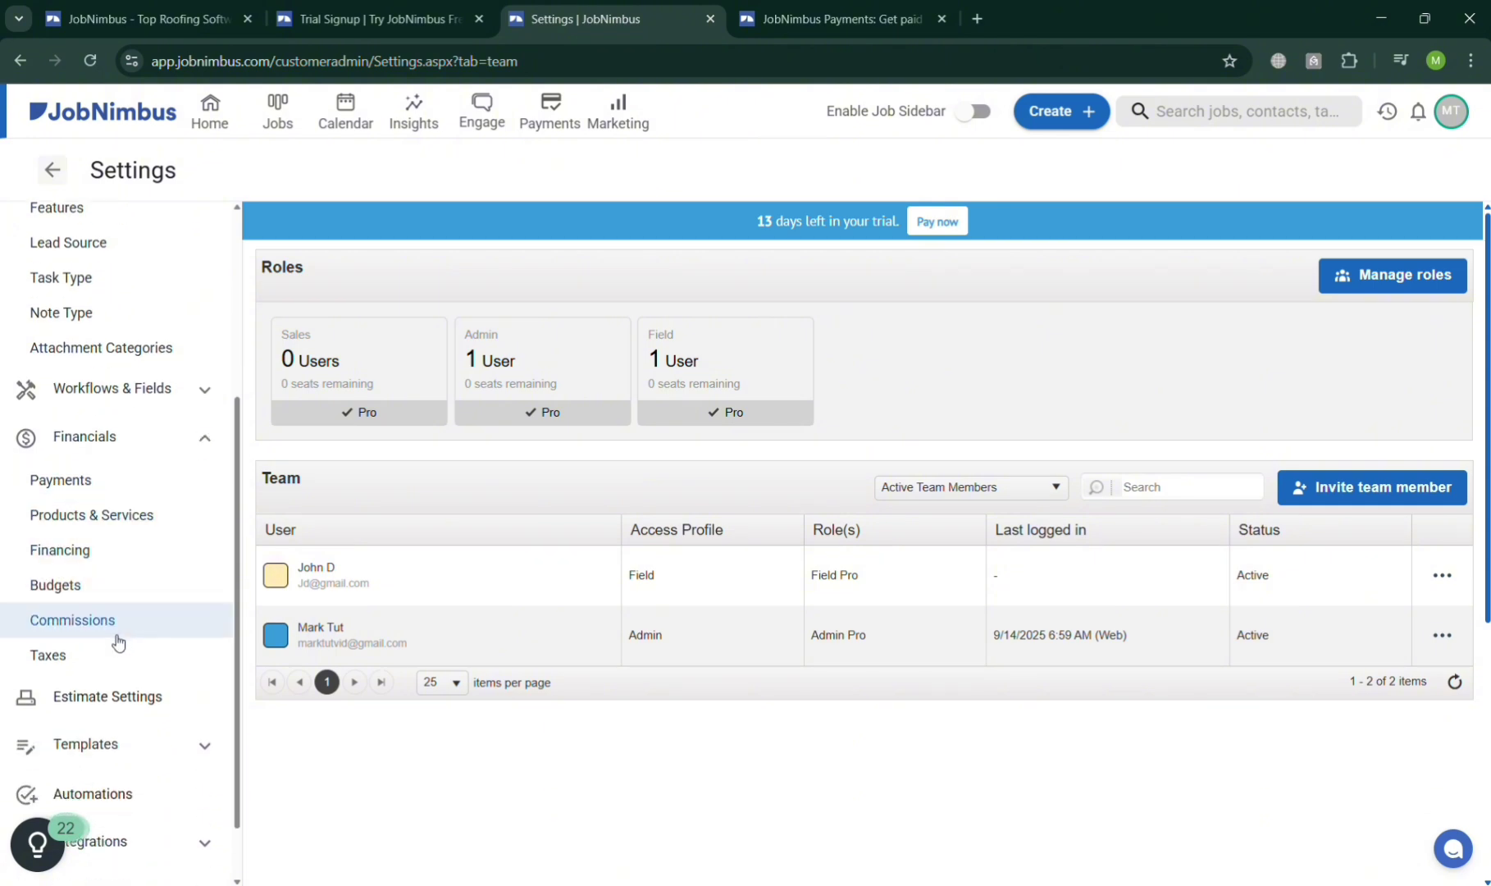
{"action": "scroll", "coordinate": [117, 636], "scroll_direction": "down", "scroll_amount": 1}
{"action": "left_click", "coordinate": [120, 623]}
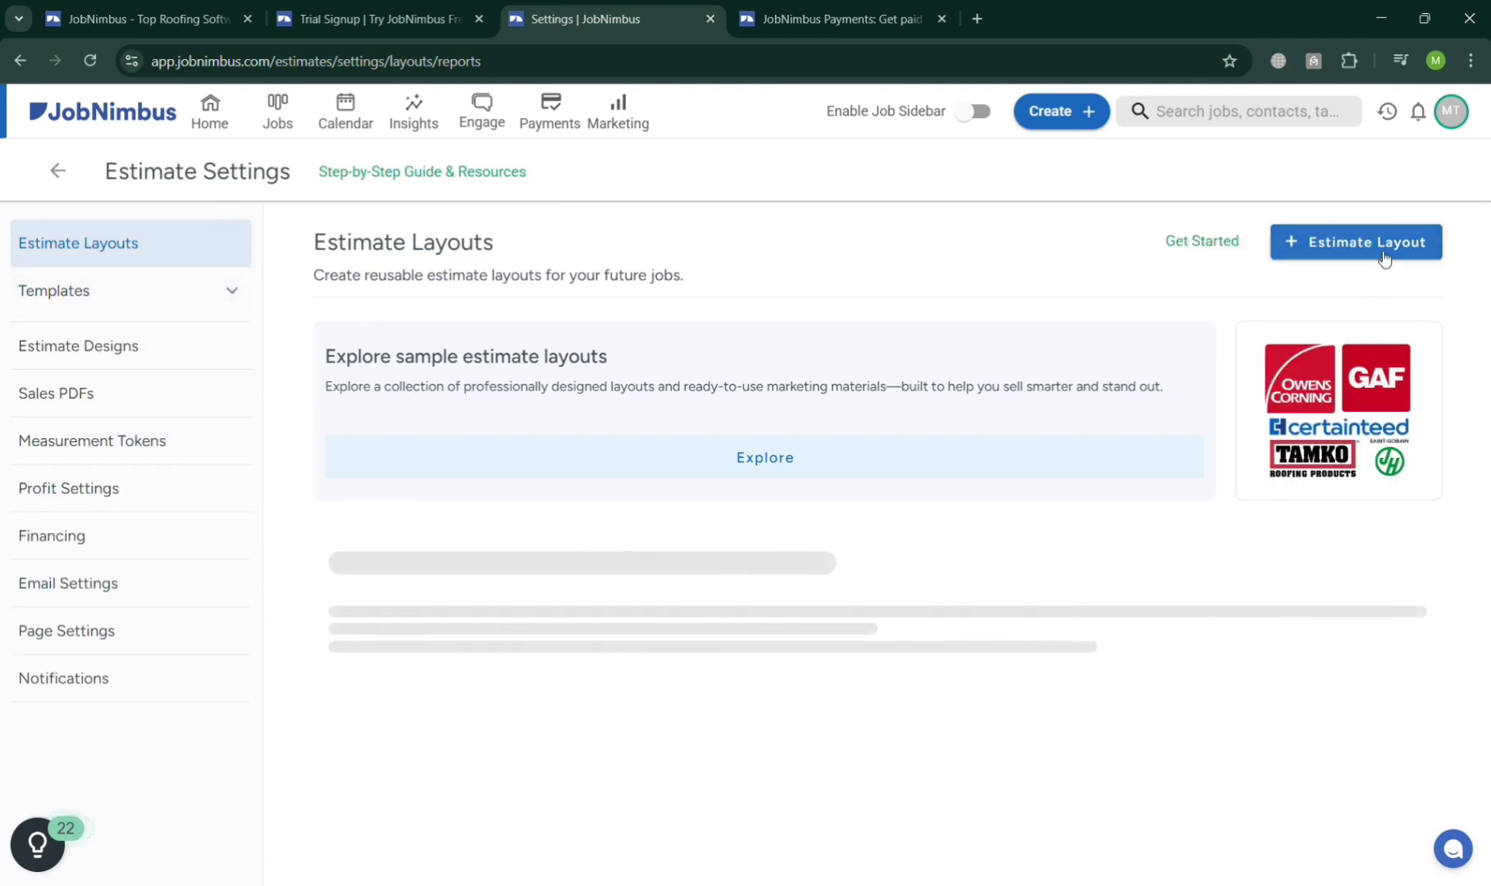
{"action": "left_click", "coordinate": [169, 289]}
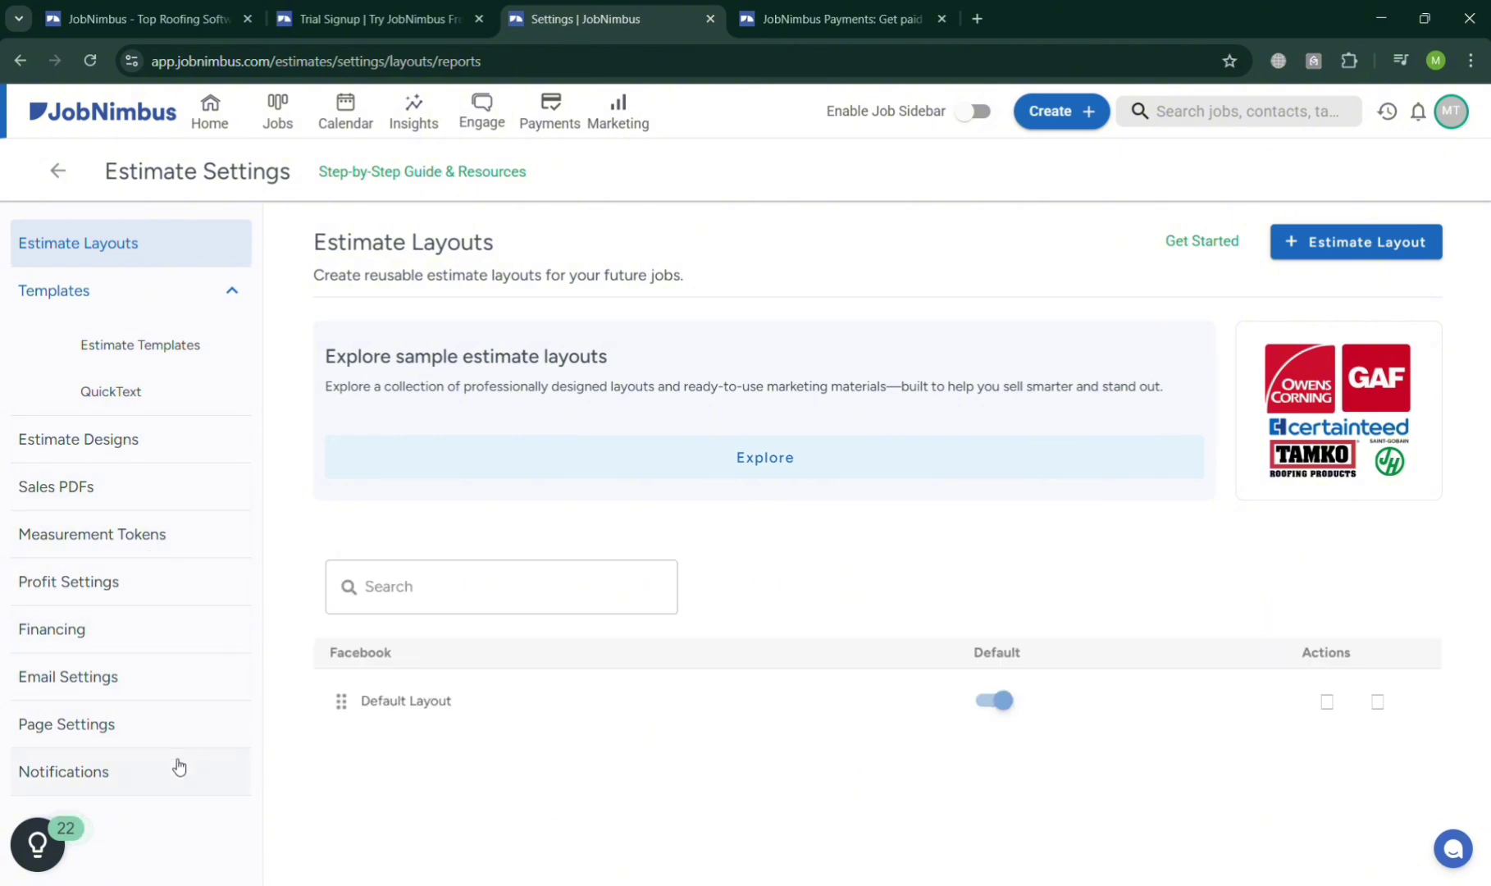
Go from Estimate Settings to the Templates list under Forms in General Settings.
{"action": "left_click", "coordinate": [60, 172]}
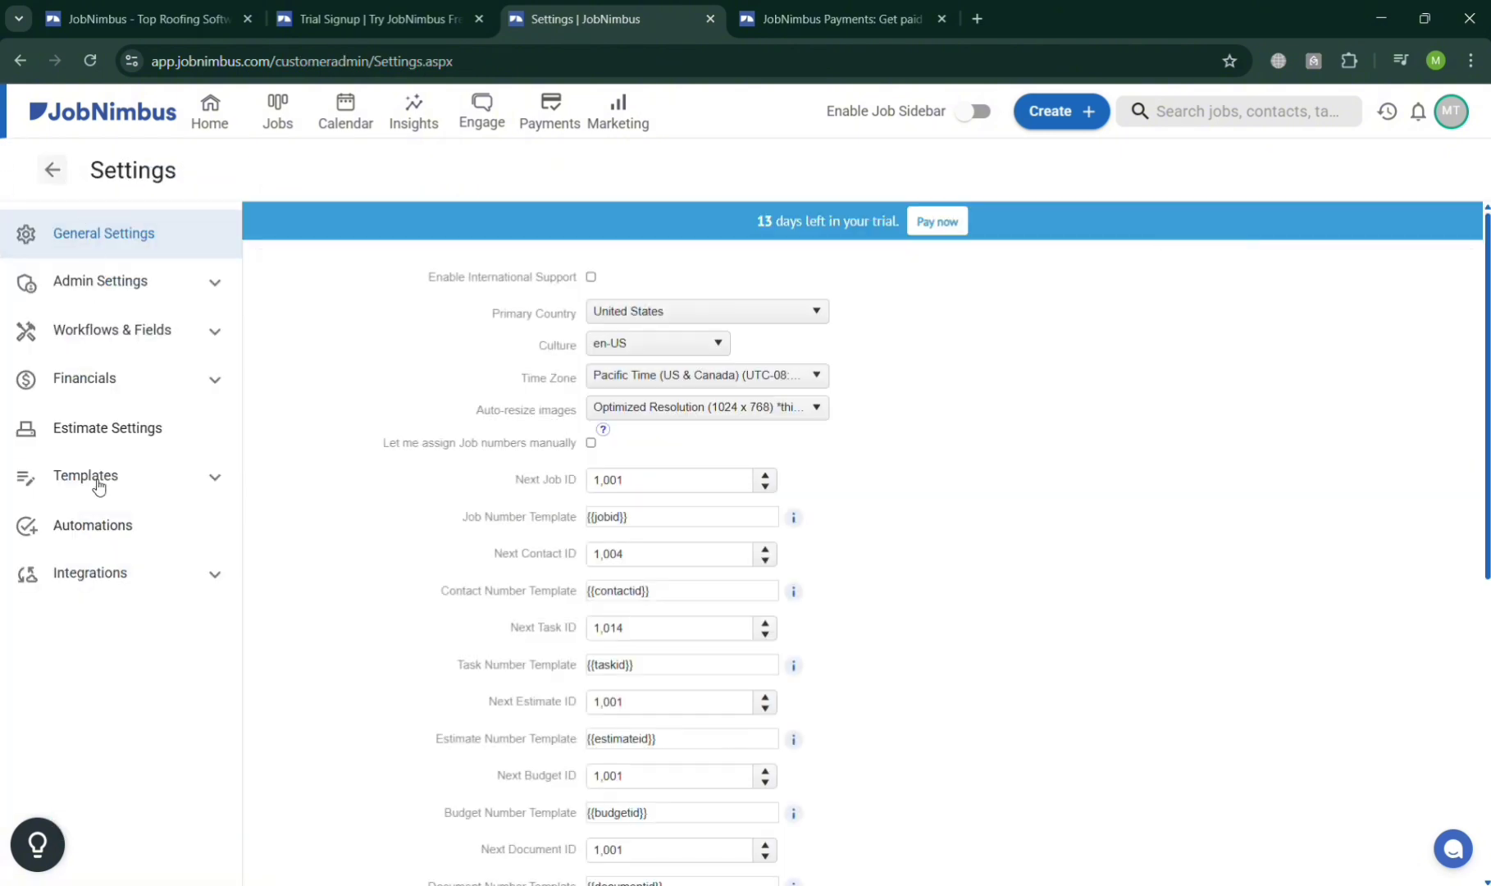
{"action": "left_click", "coordinate": [99, 490]}
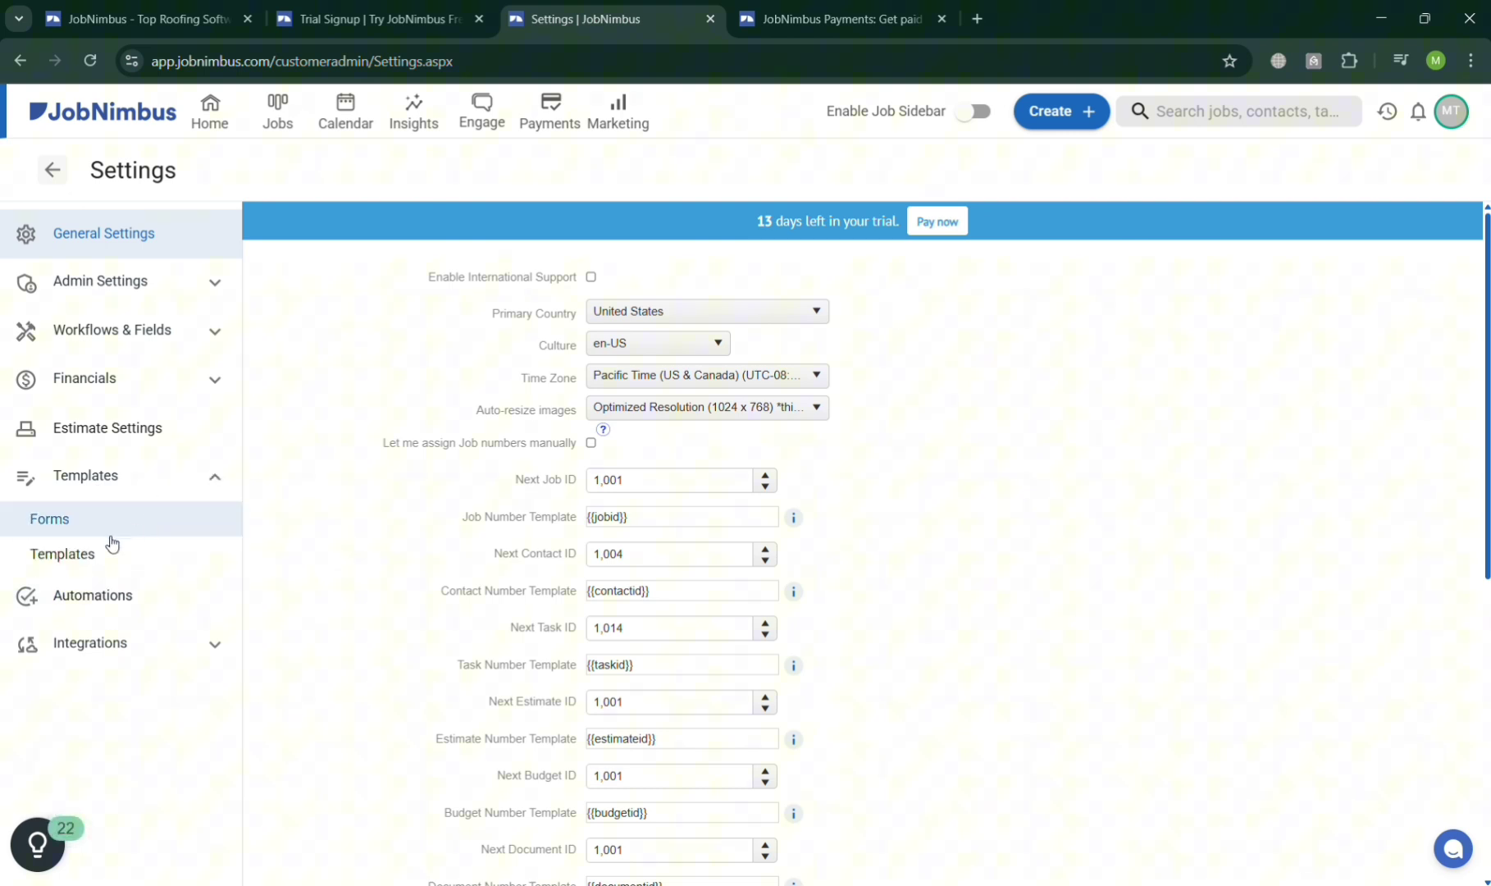
{"action": "left_click", "coordinate": [123, 526]}
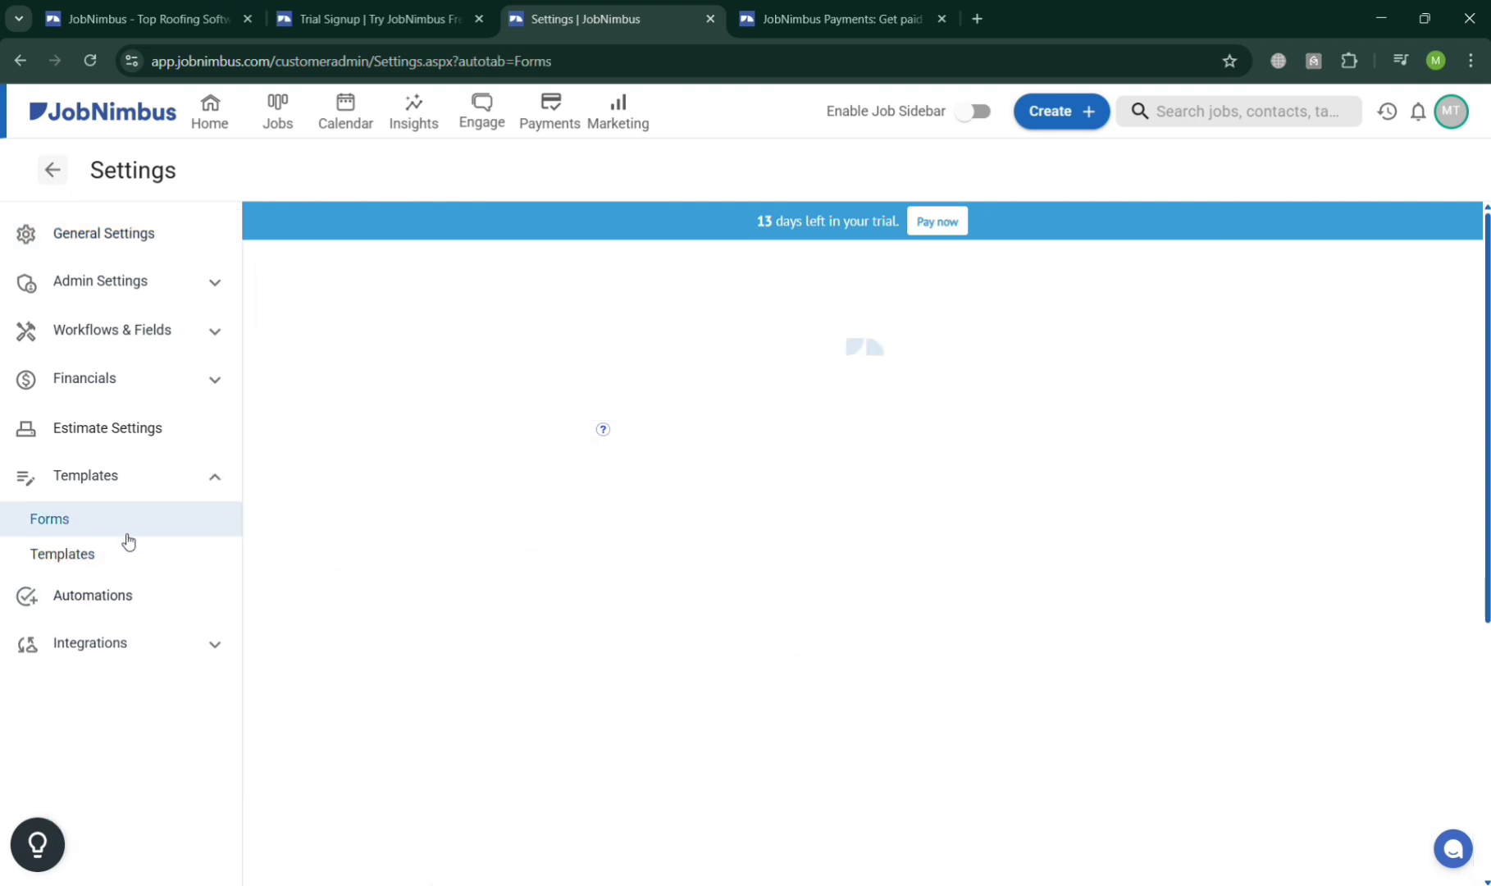
{"action": "left_click", "coordinate": [132, 551]}
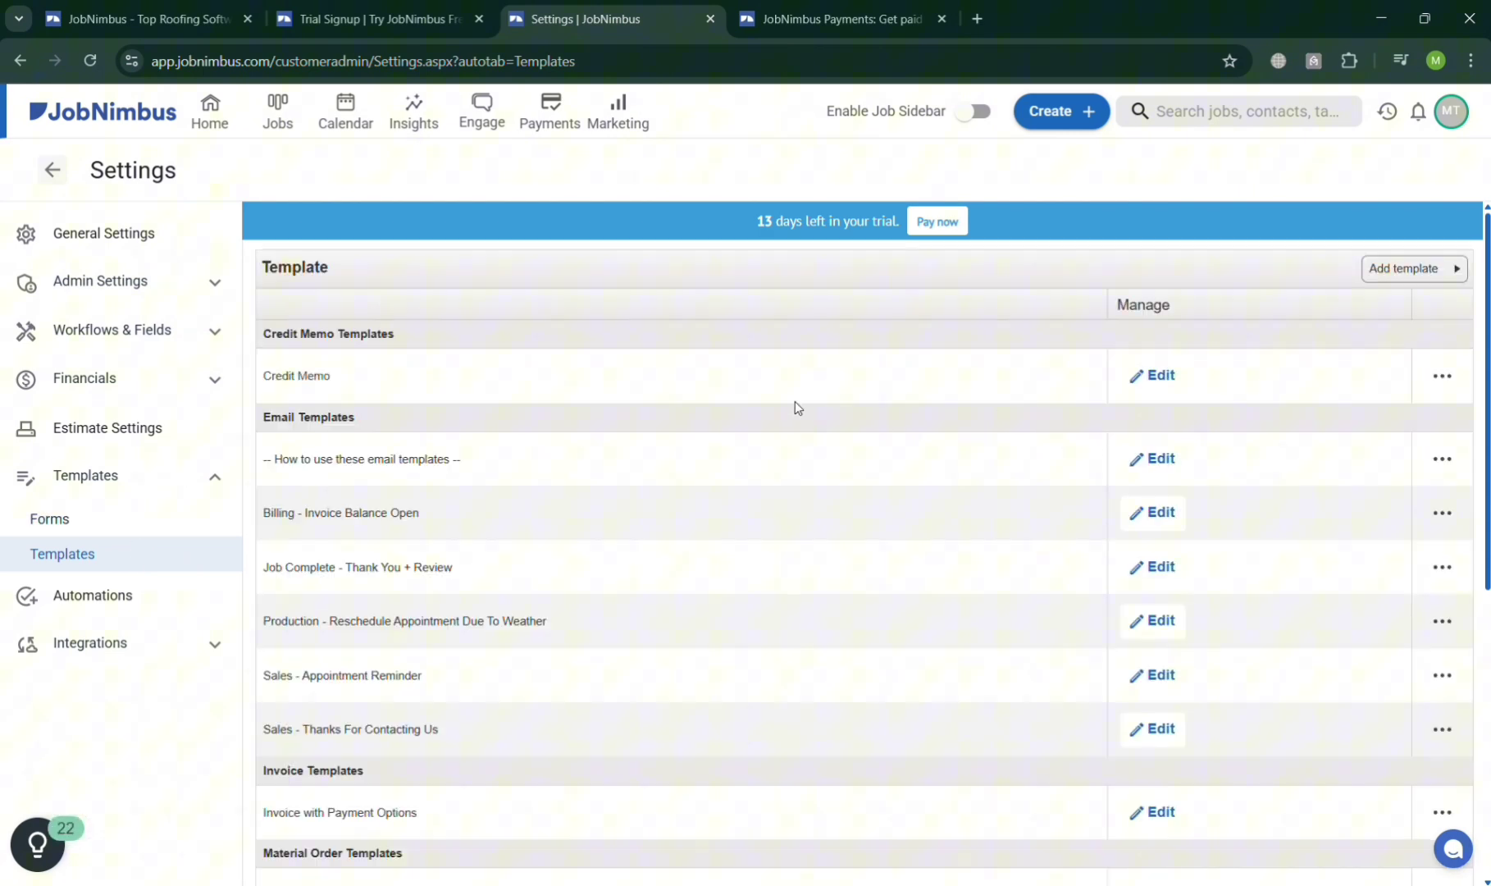
Inspect the Credit Memo template's options without changes and scroll through the template list.
{"action": "scroll", "coordinate": [795, 401], "scroll_direction": "down", "scroll_amount": 1}
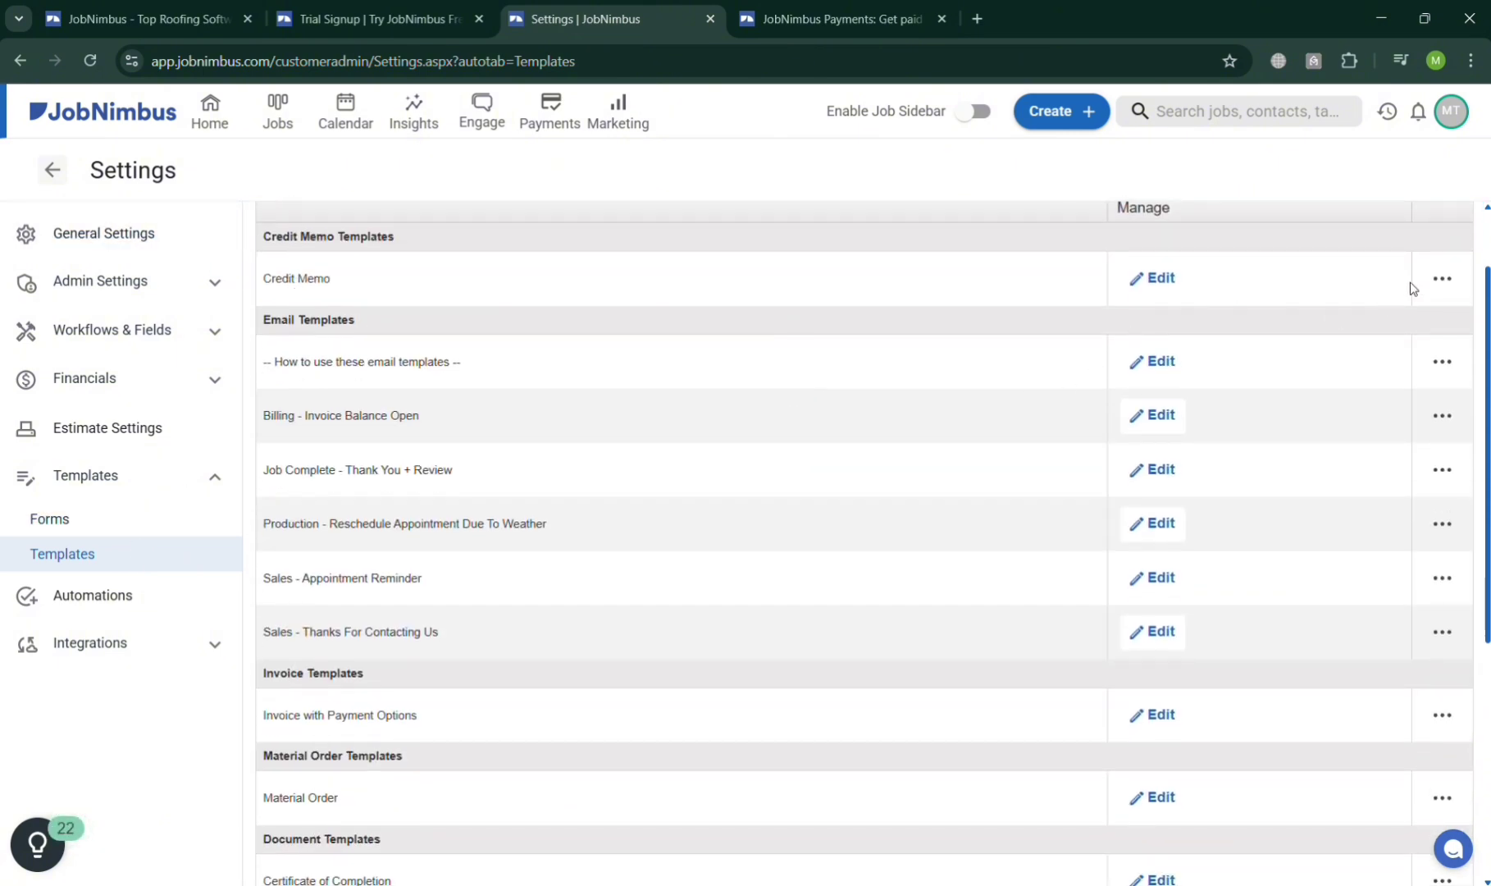
{"action": "left_click", "coordinate": [1444, 283]}
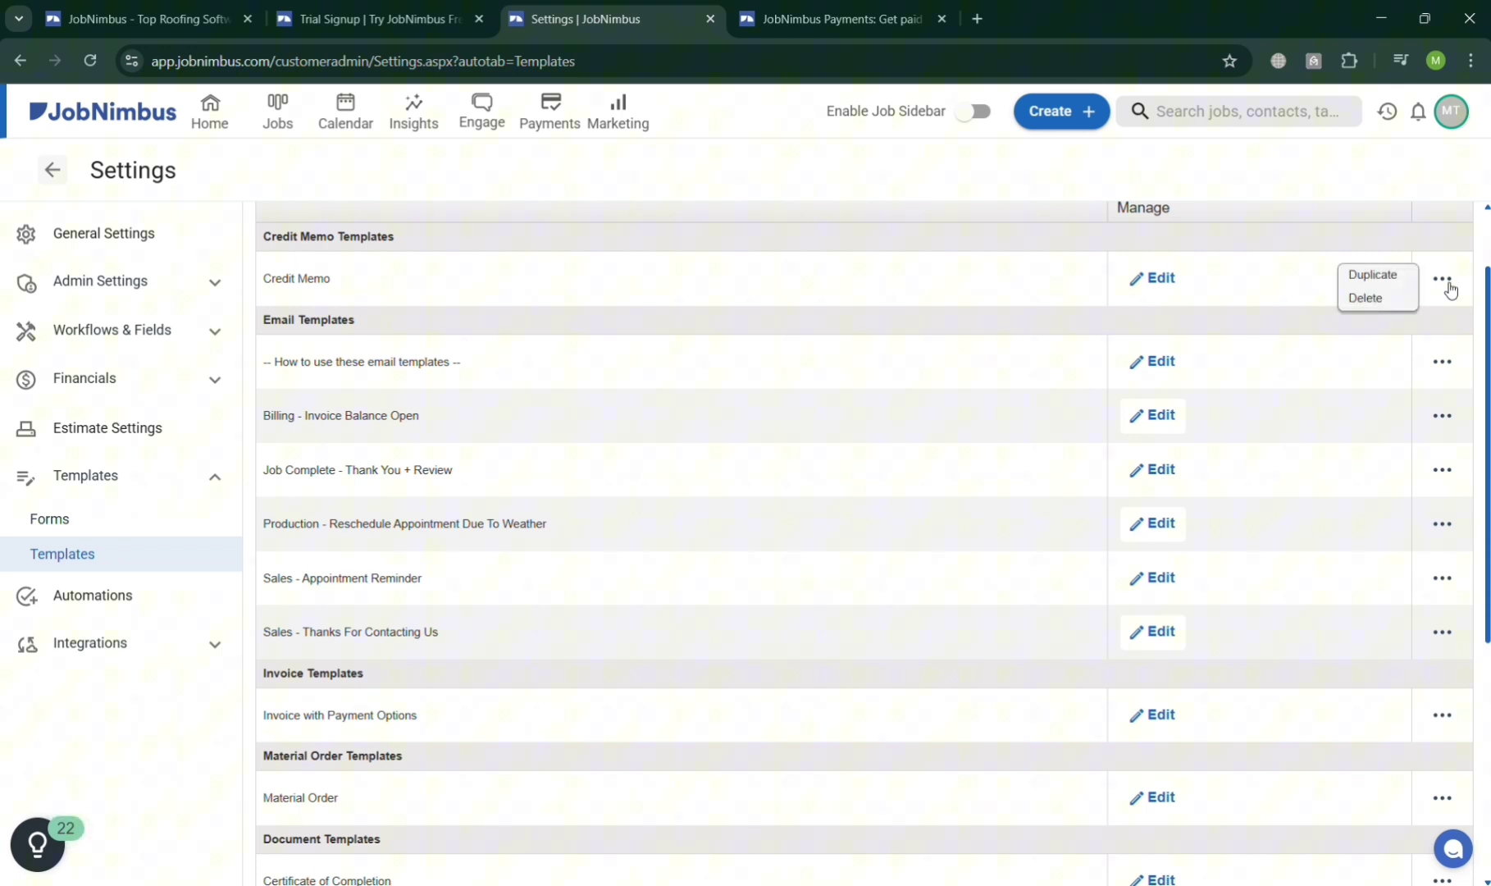
{"action": "left_click", "coordinate": [1366, 274]}
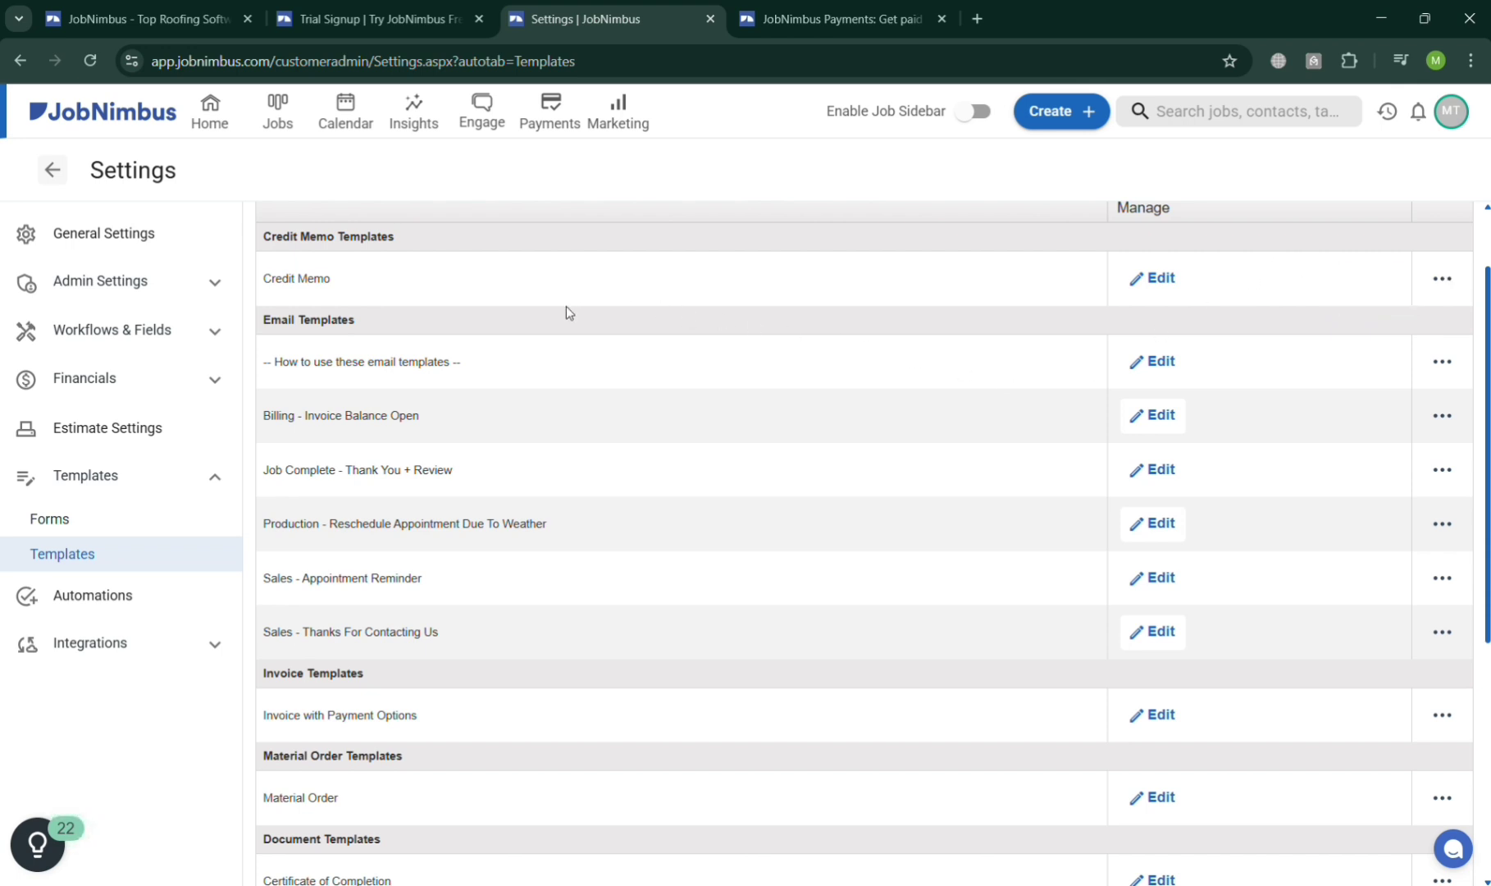
{"action": "scroll", "coordinate": [300, 336], "scroll_direction": "down", "scroll_amount": 2}
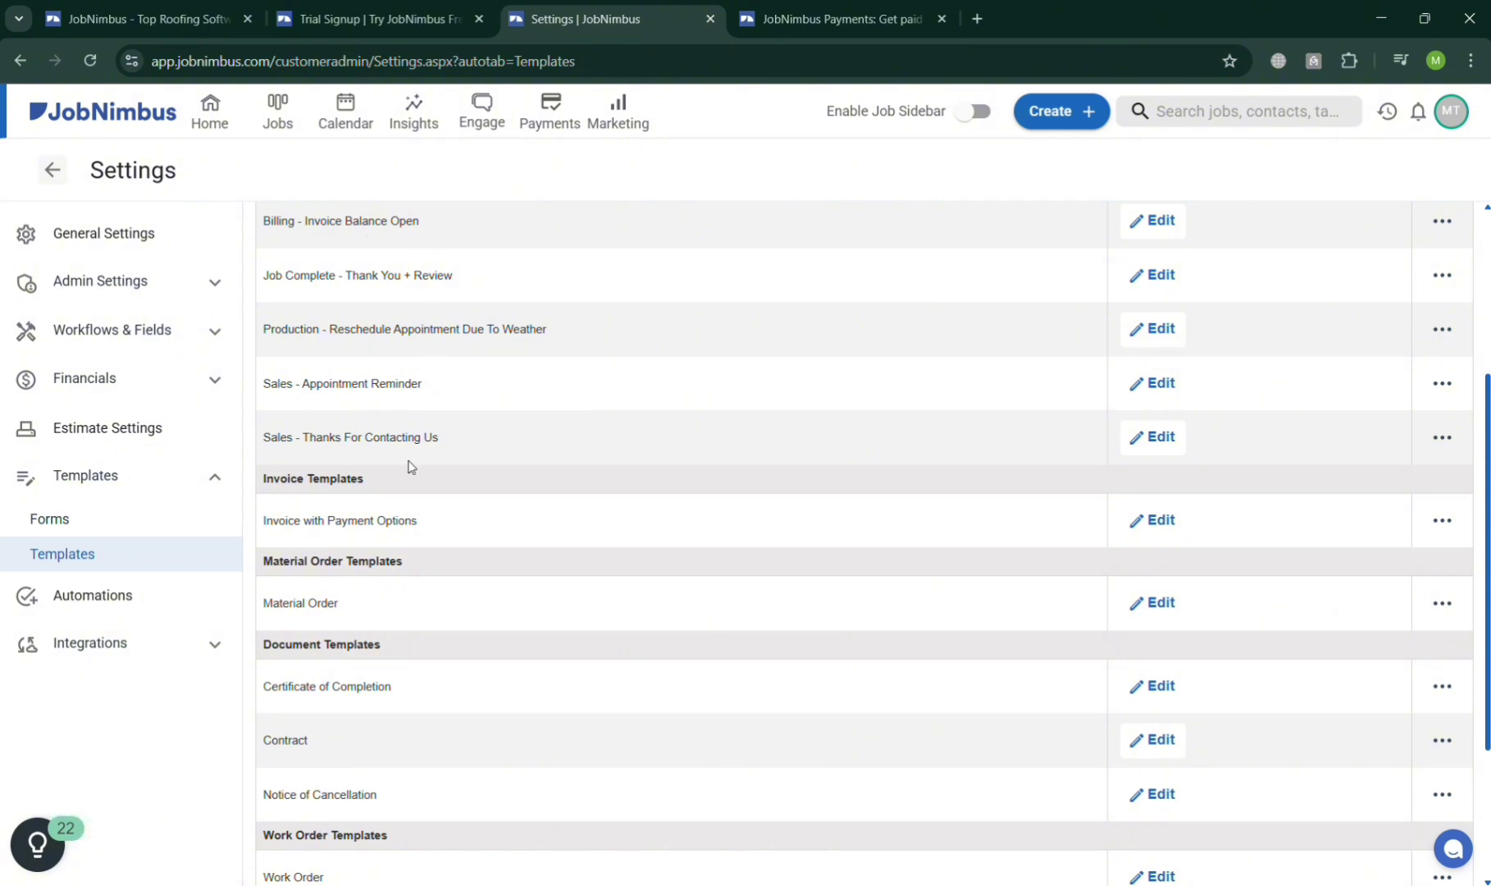
{"action": "scroll", "coordinate": [411, 465], "scroll_direction": "down", "scroll_amount": 3}
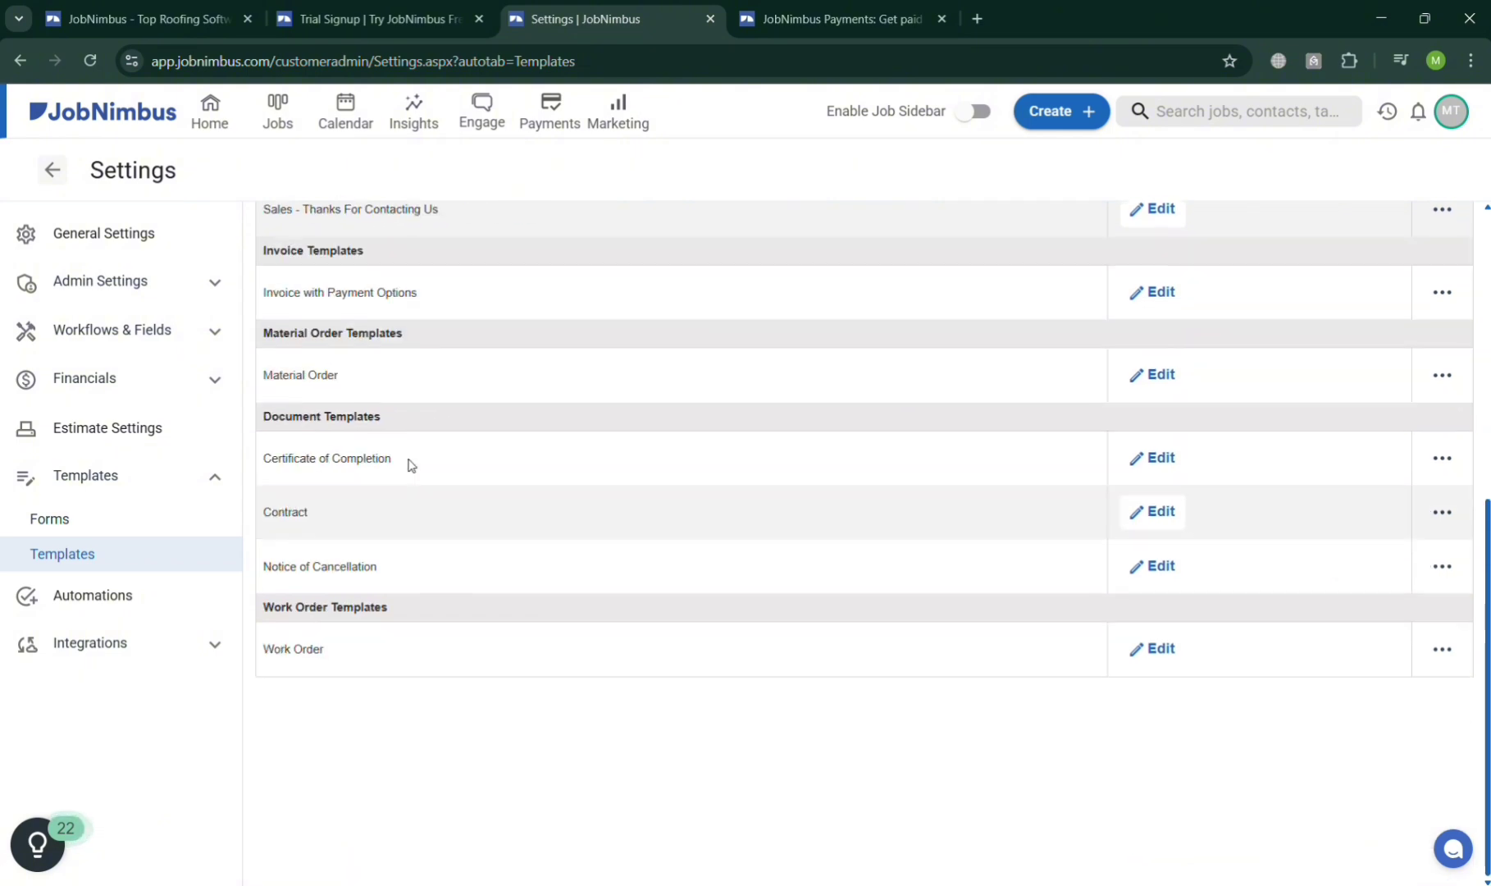
Show the seven automations, three active, in Automations settings and expand Integrations.
{"action": "left_click", "coordinate": [216, 597]}
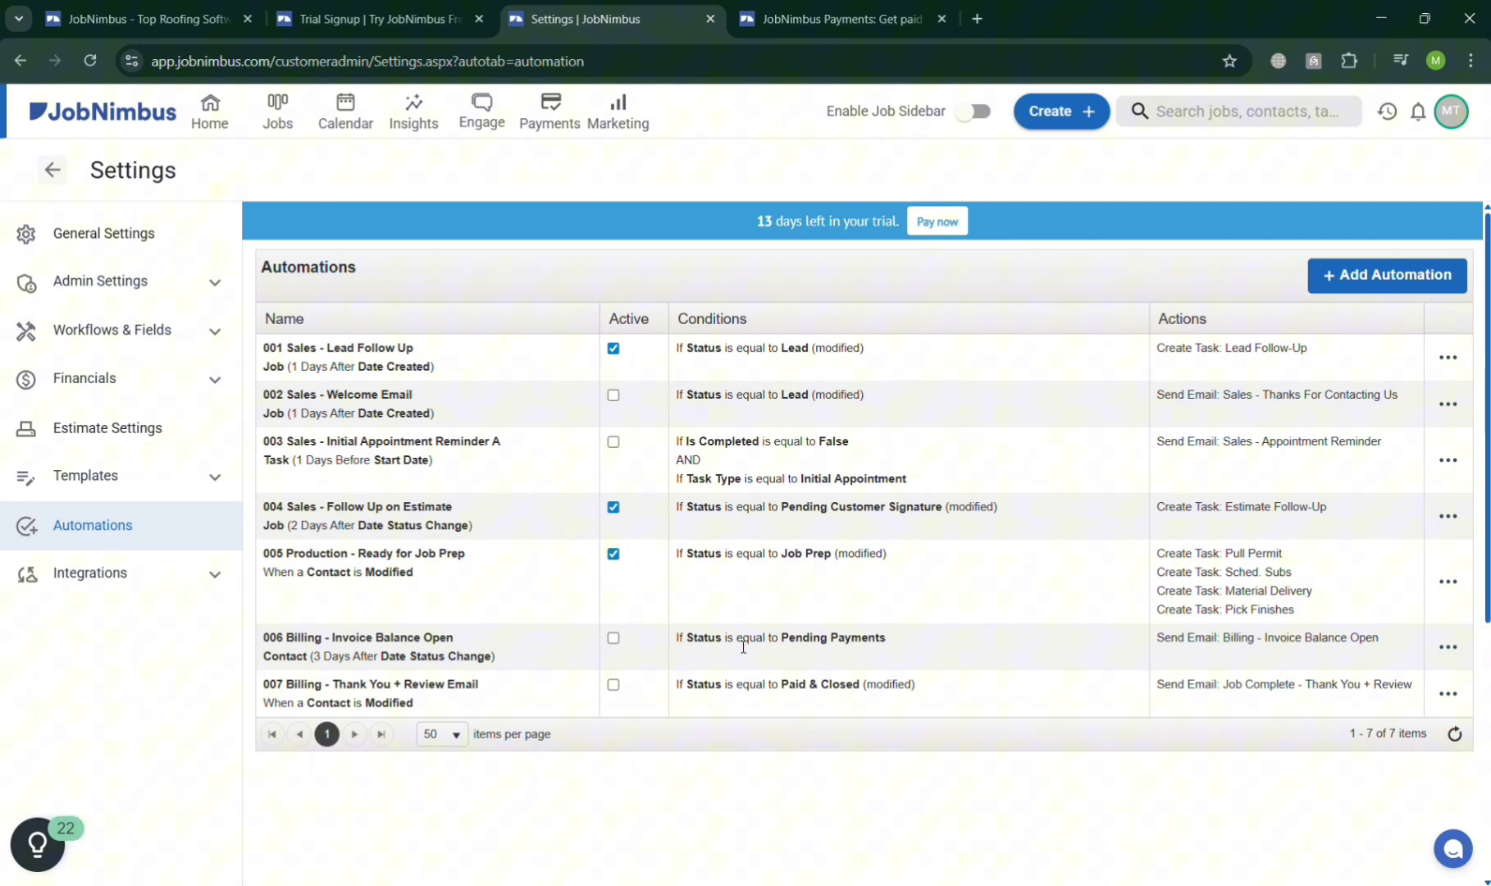
{"action": "left_click", "coordinate": [216, 572]}
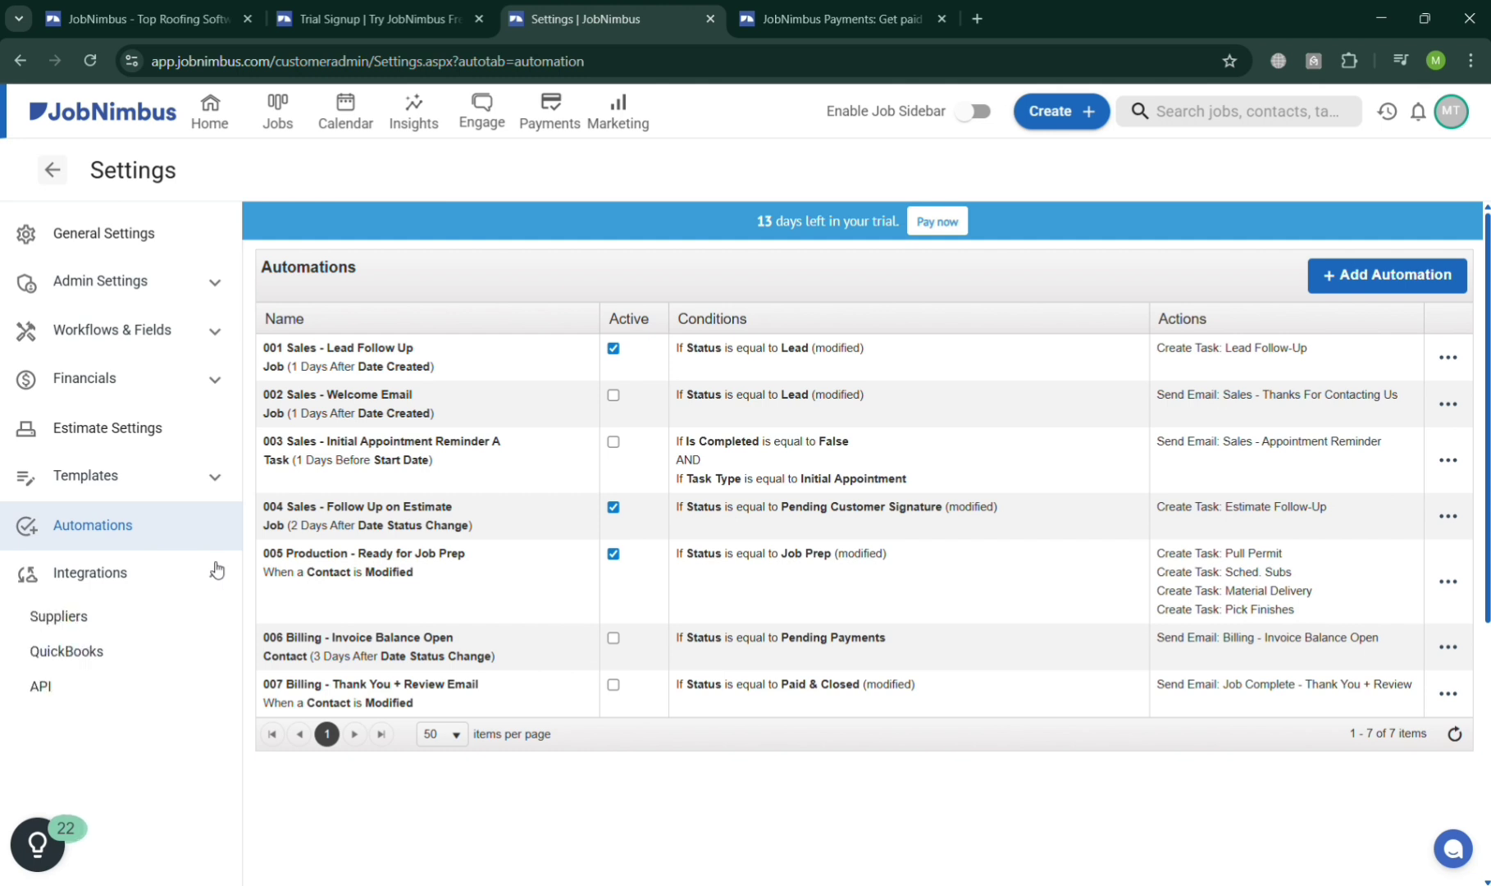
Select QuickBooks Online under QuickBooks integration, acknowledge the sync warning, and go back to General Settings.
{"action": "left_click", "coordinate": [92, 656]}
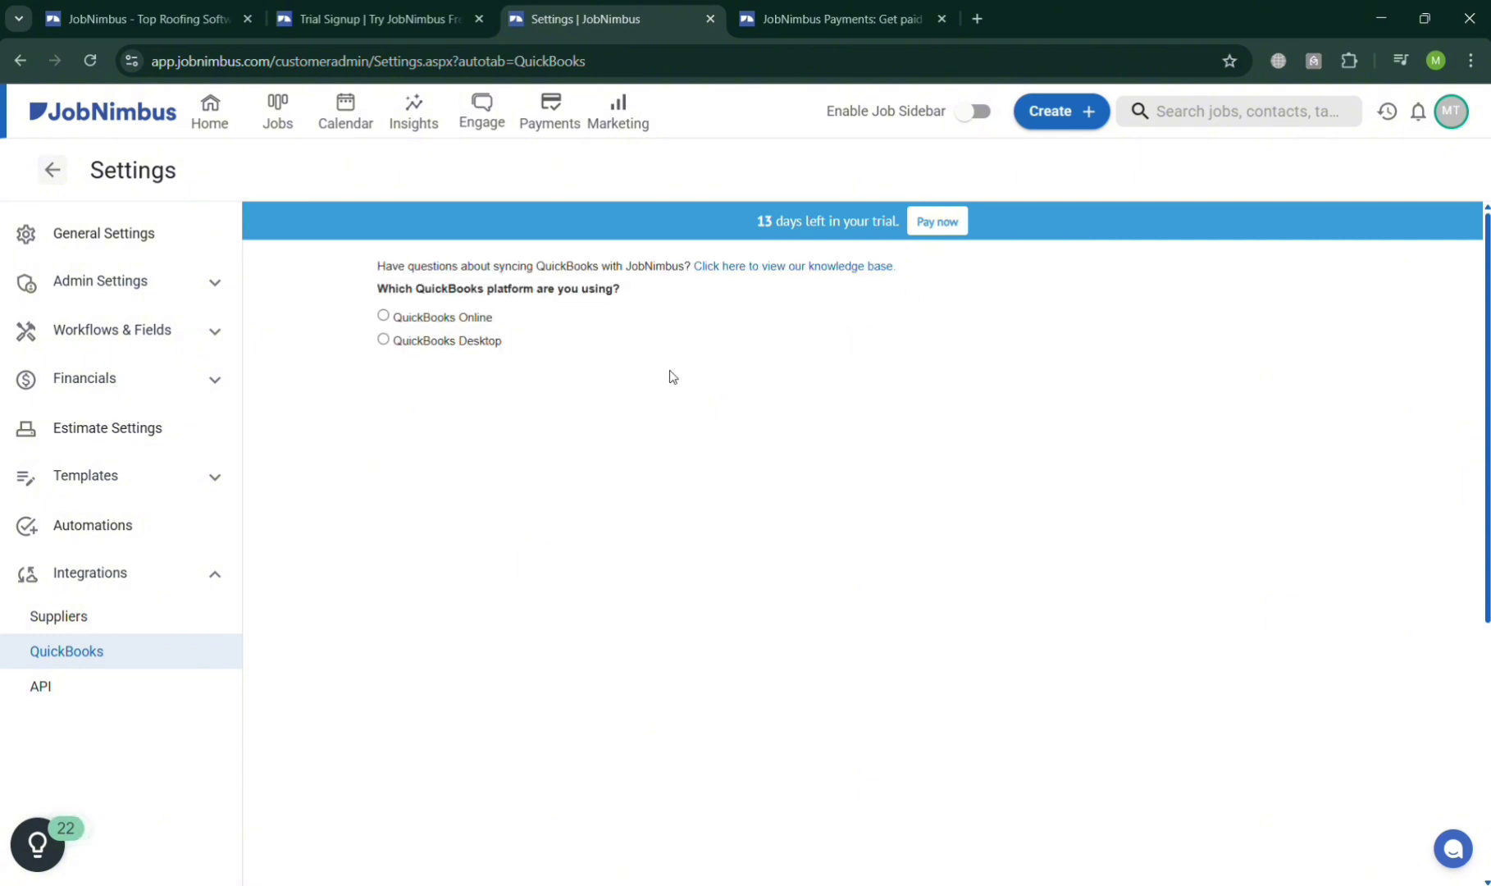
{"action": "left_click", "coordinate": [413, 323]}
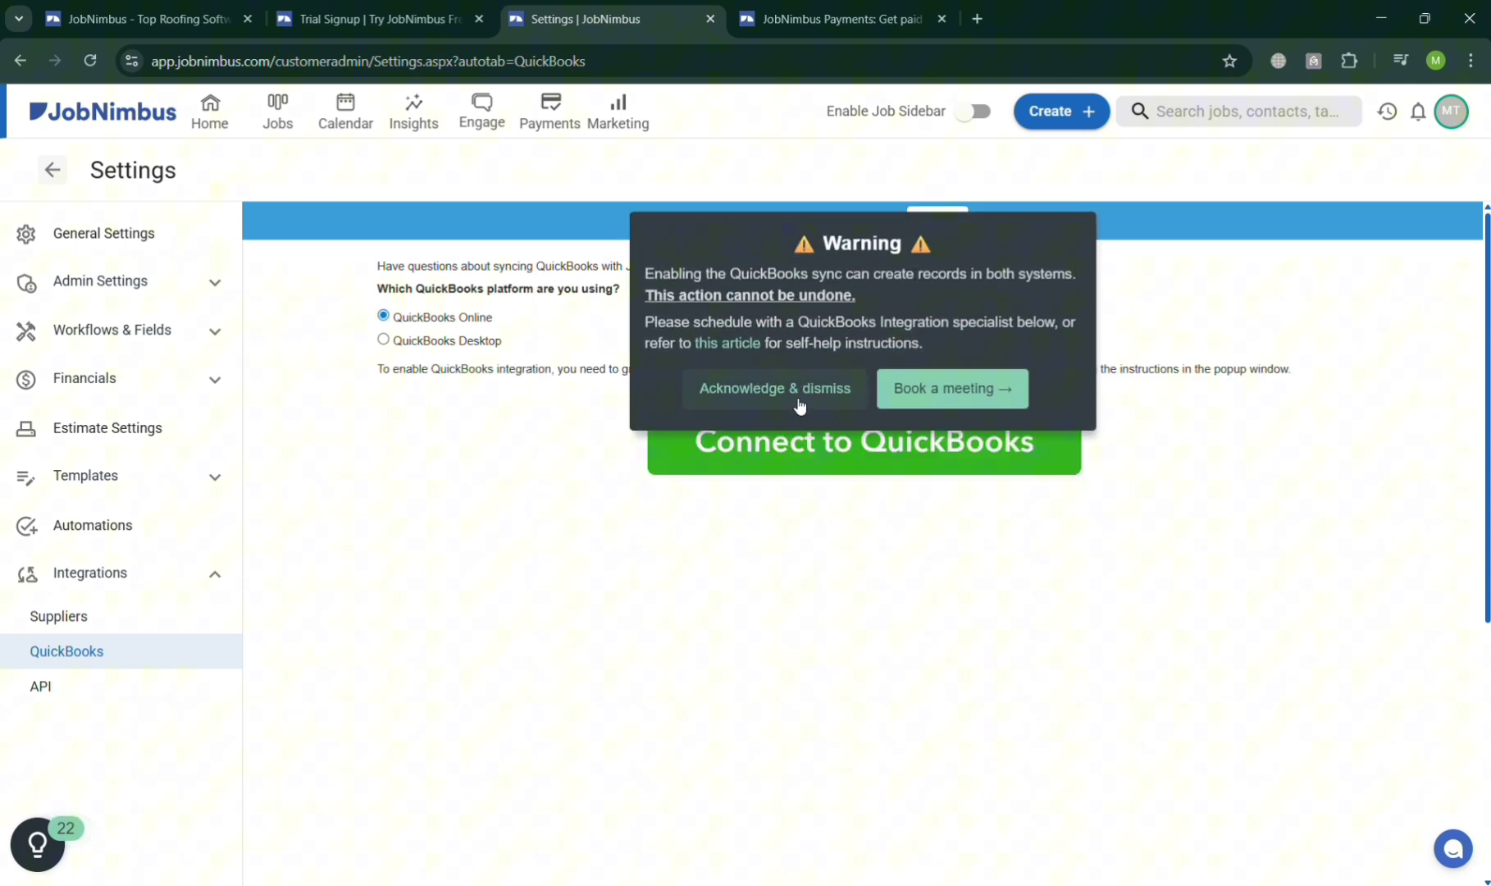
{"action": "left_click", "coordinate": [800, 392]}
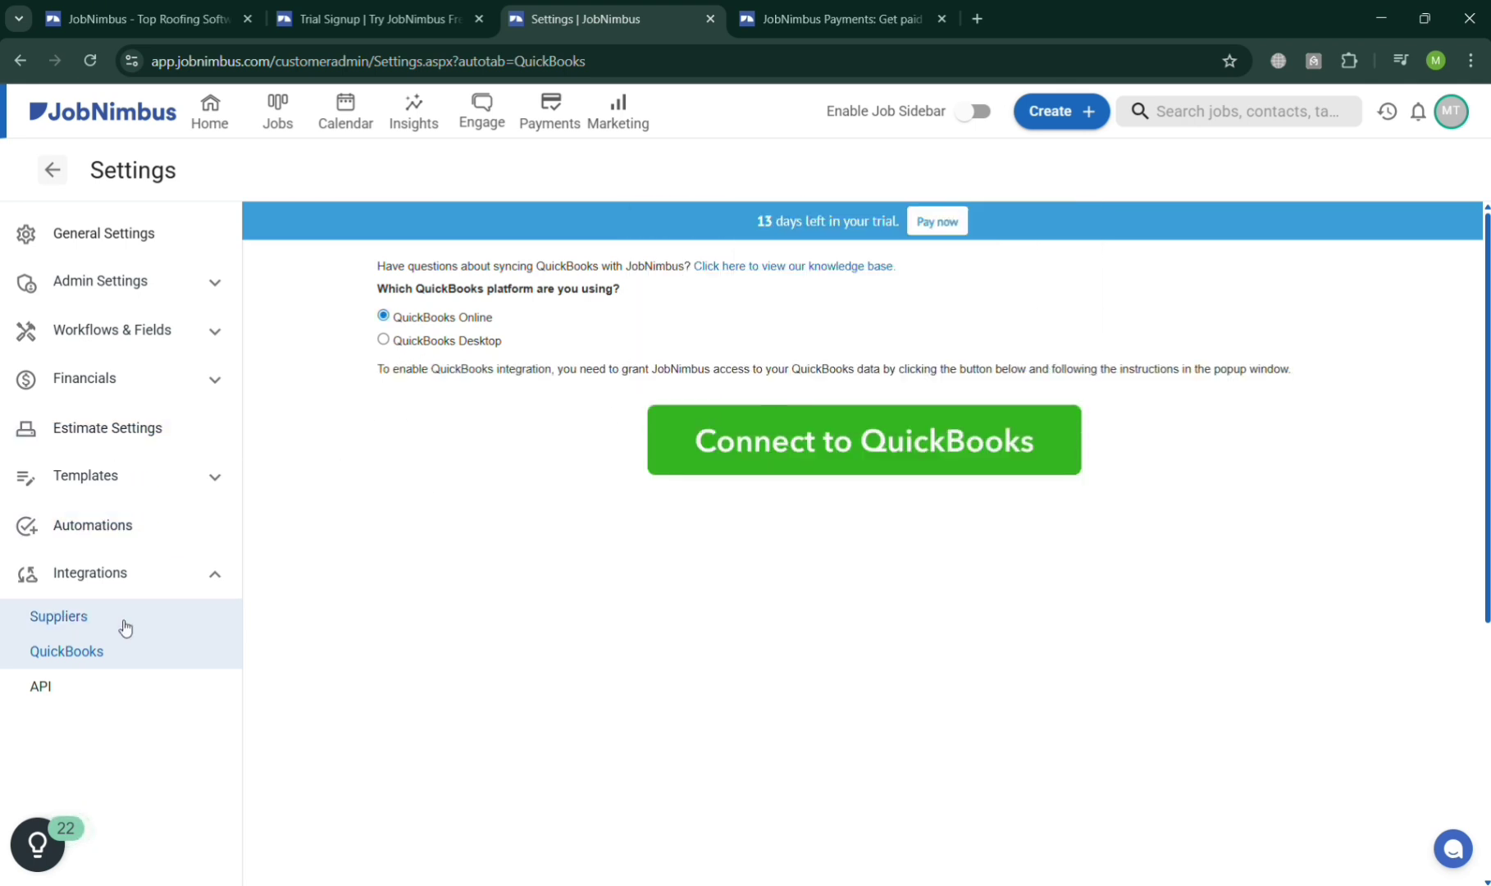
{"action": "left_click", "coordinate": [156, 238]}
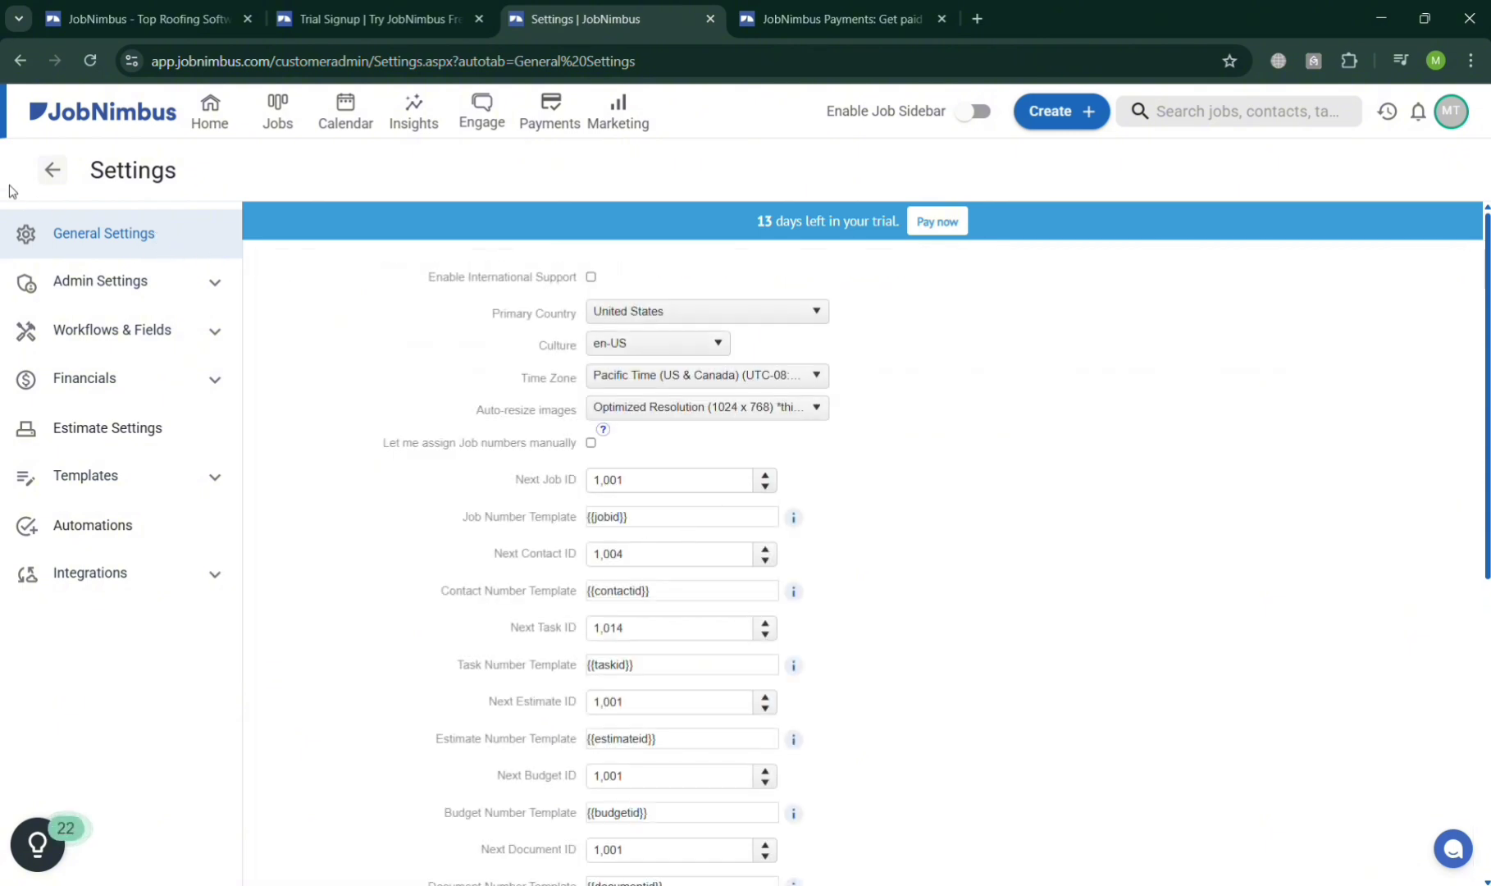
Exit Settings to the home dashboard and scroll through My Tasks, Jobs and Contacts.
{"action": "left_click", "coordinate": [56, 172]}
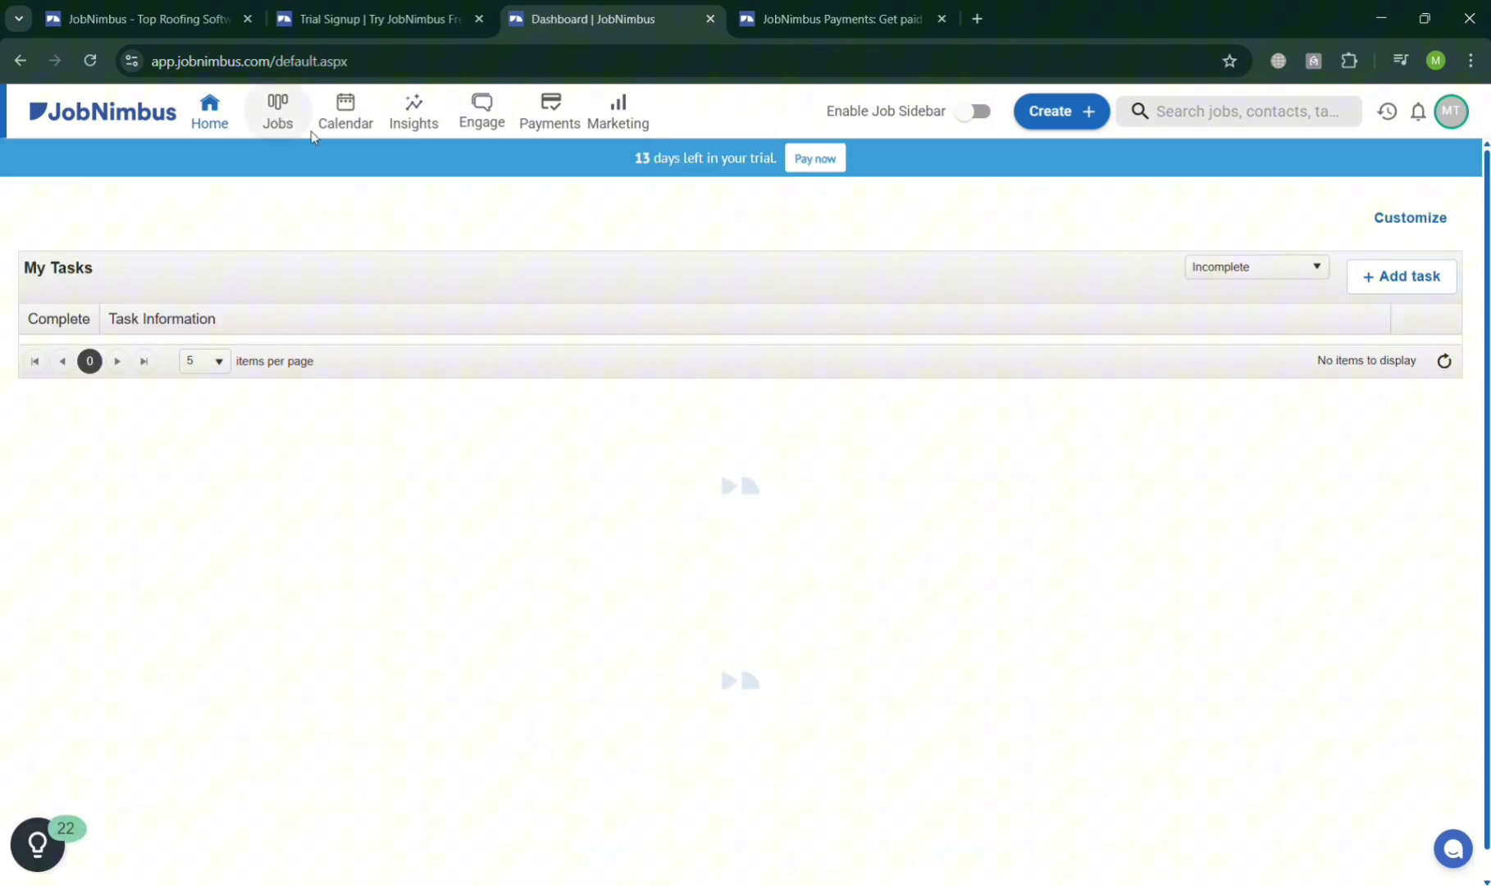
{"action": "scroll", "coordinate": [693, 387], "scroll_direction": "down", "scroll_amount": 4}
{"action": "scroll", "coordinate": [692, 388], "scroll_direction": "down", "scroll_amount": 1}
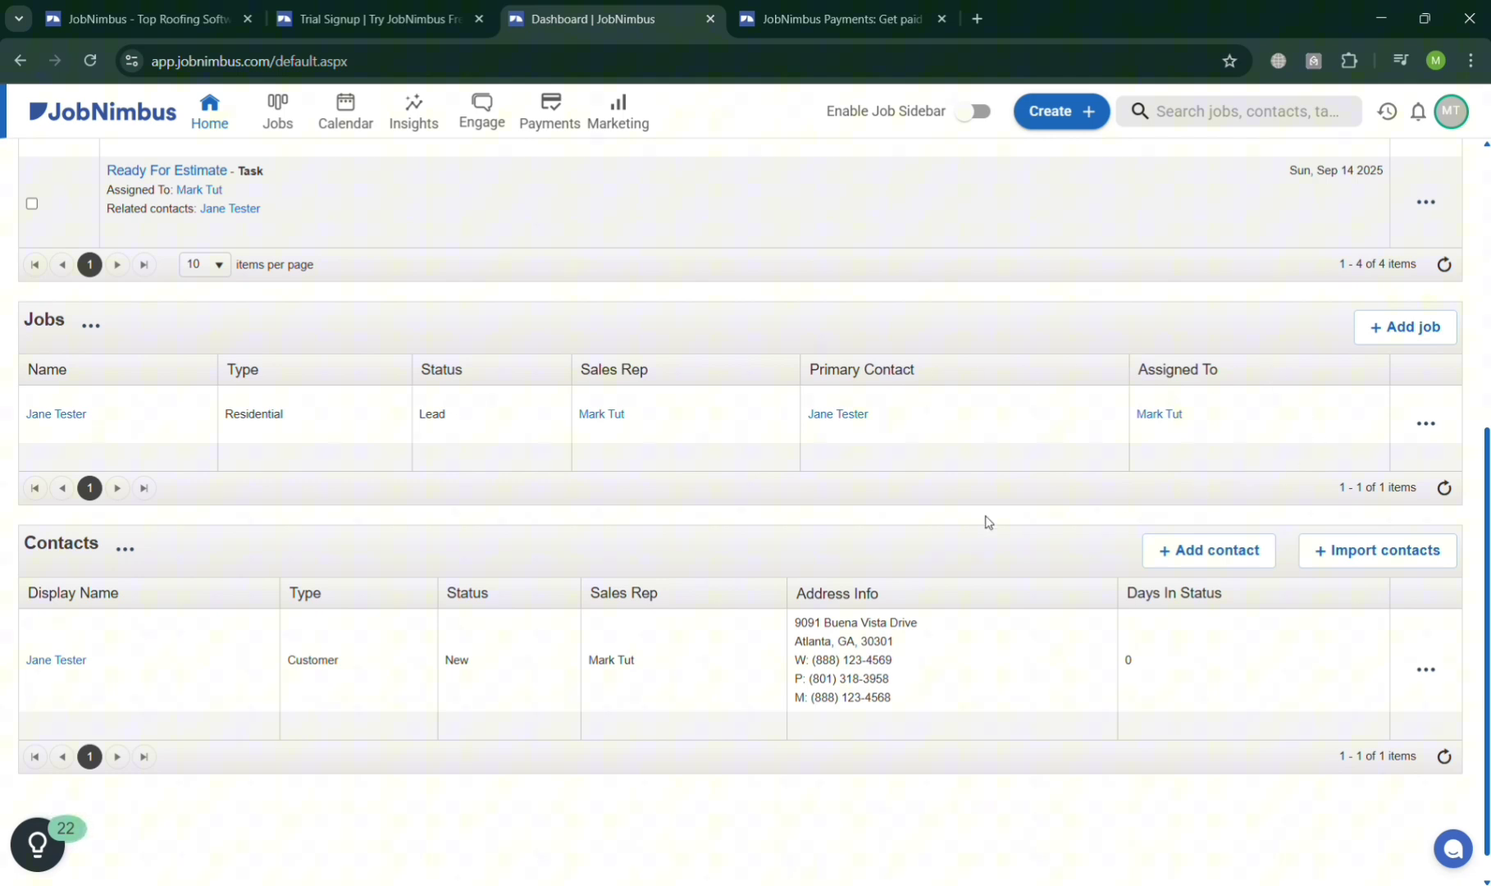
{"action": "scroll", "coordinate": [1119, 646], "scroll_direction": "up", "scroll_amount": 5}
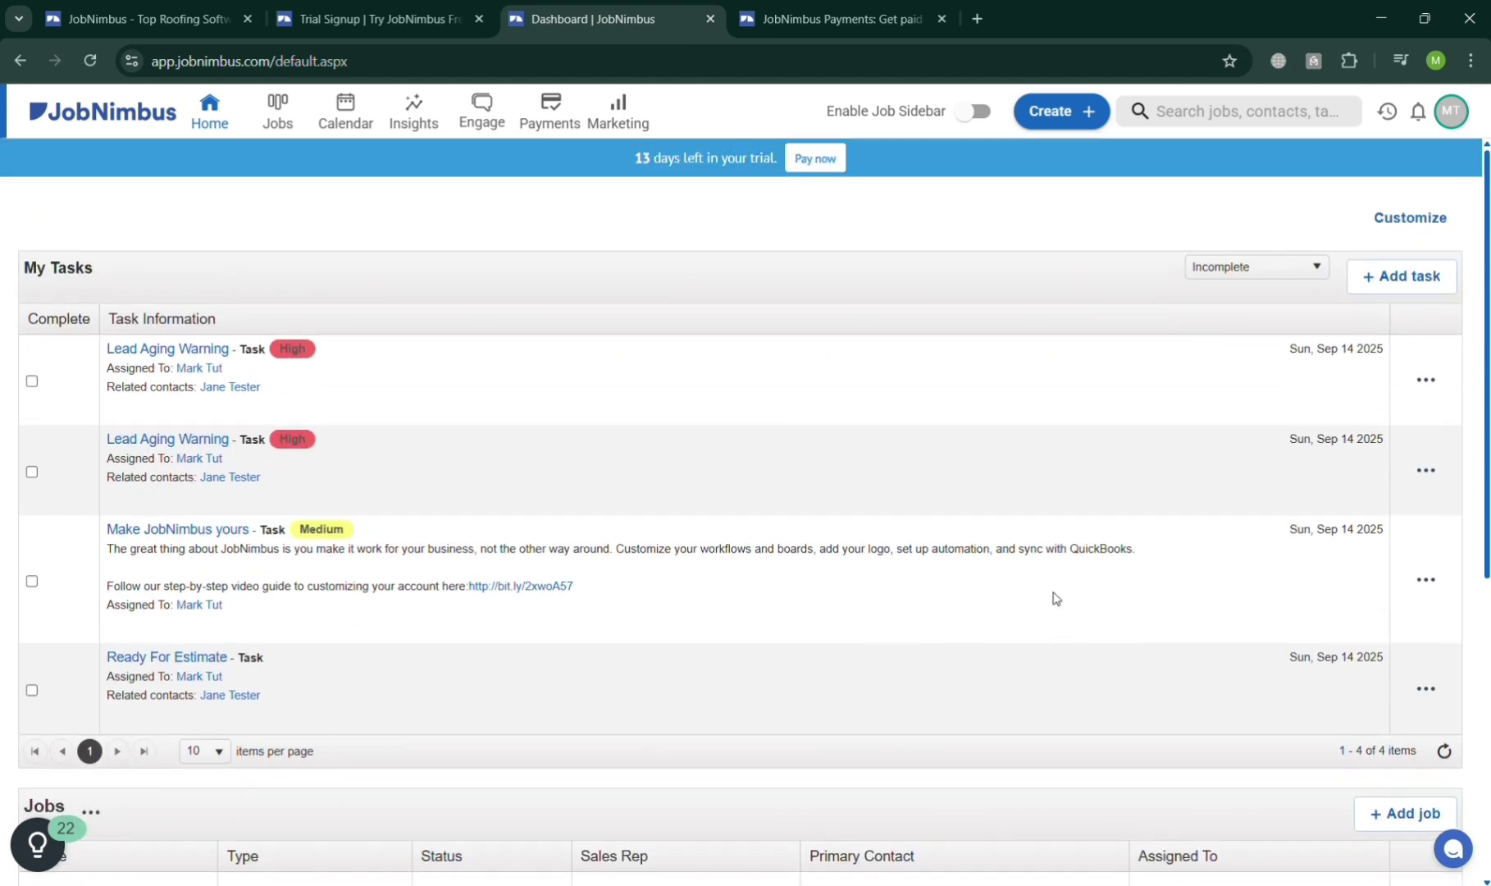